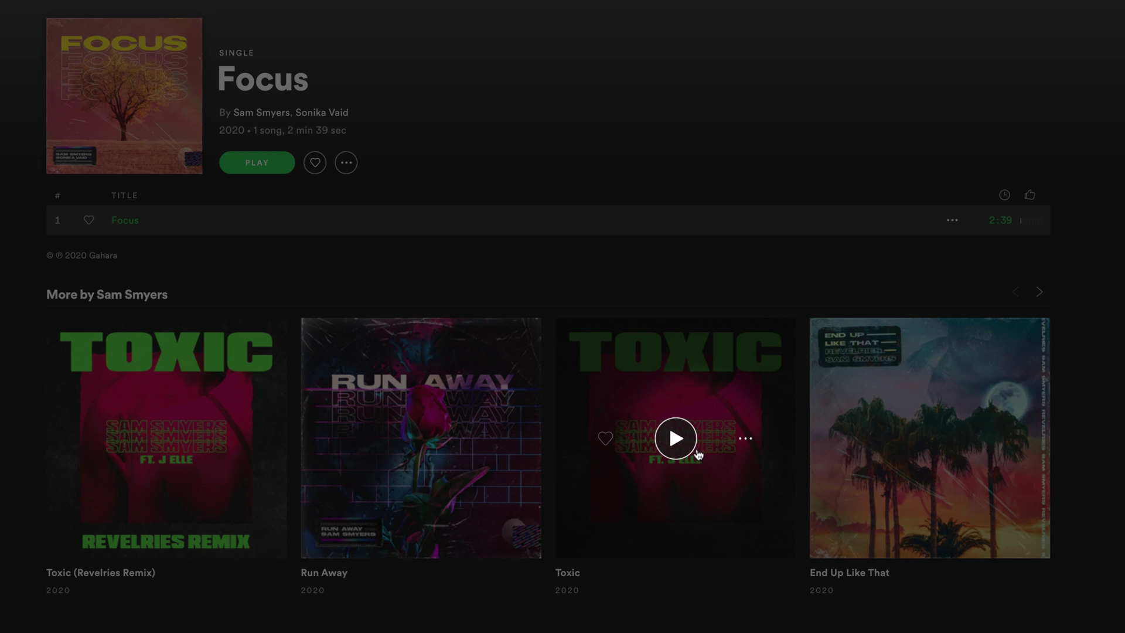
click(257, 164)
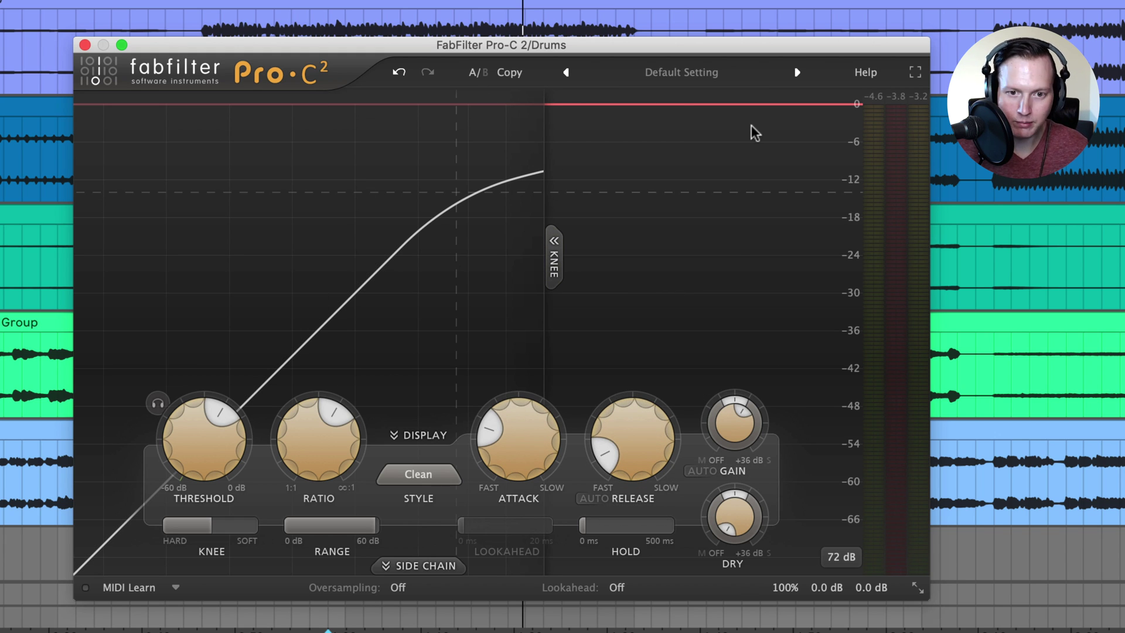
Play the drums to watch the compressor's level and gain reduction display, and stop playback.
key(space)
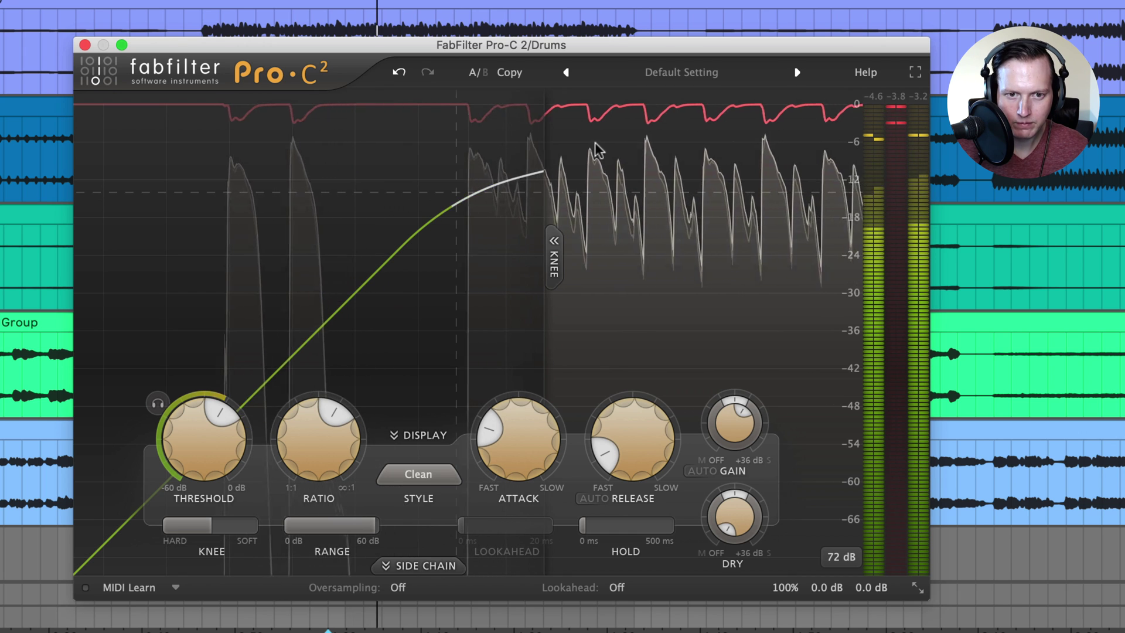
key(space)
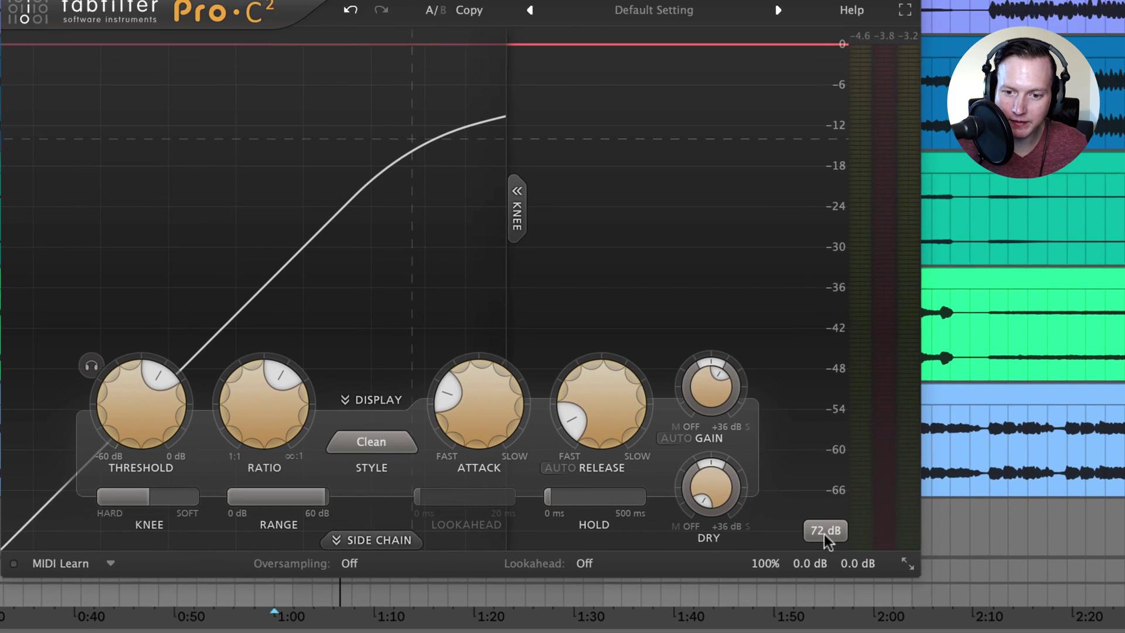
Try the 9 dB display range with the drums playing, and return the level display to 72 dB.
click(842, 557)
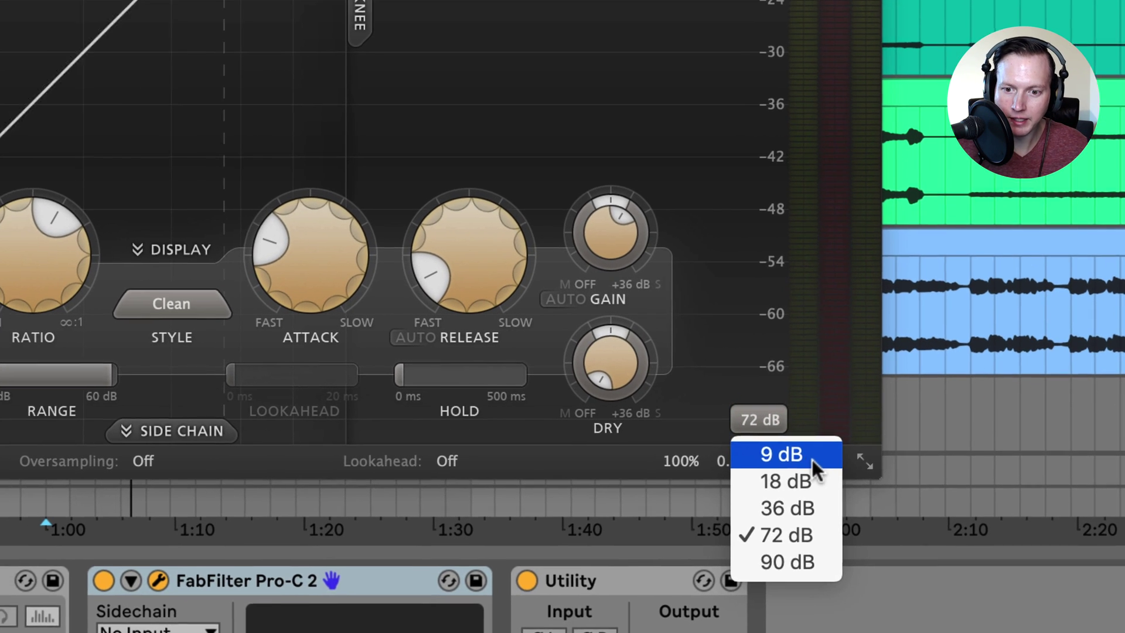
click(807, 450)
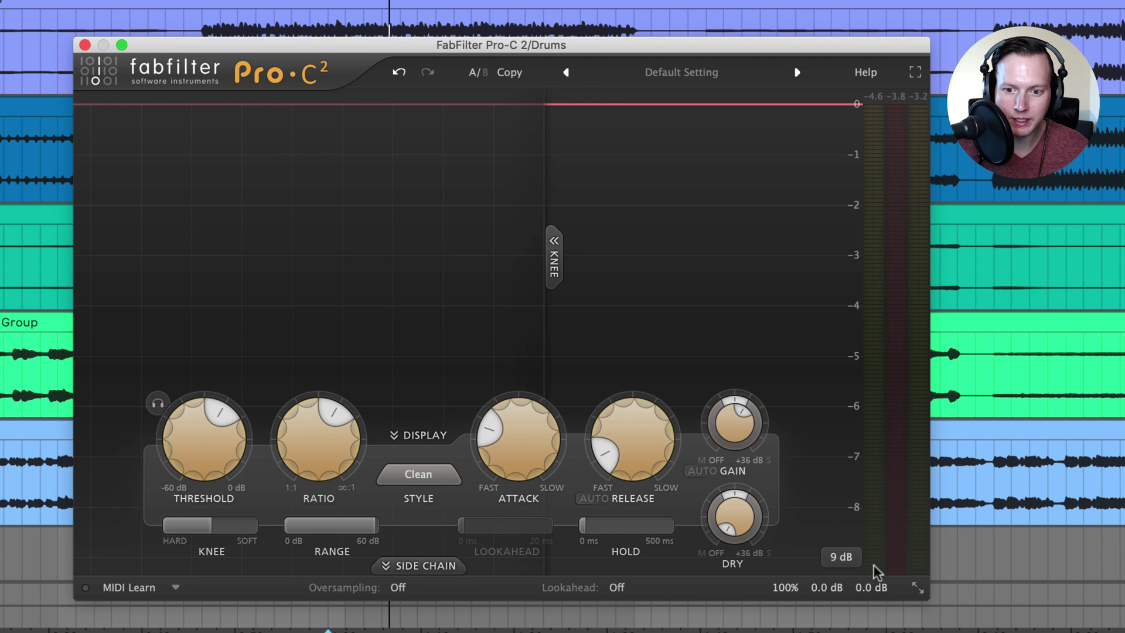
key(space)
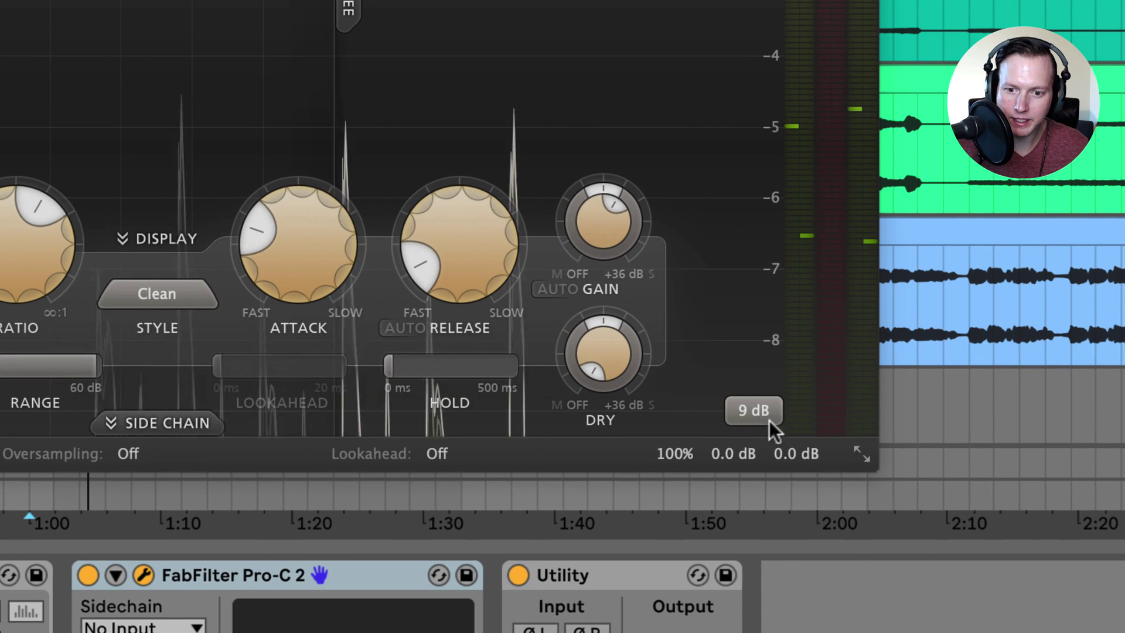
click(771, 434)
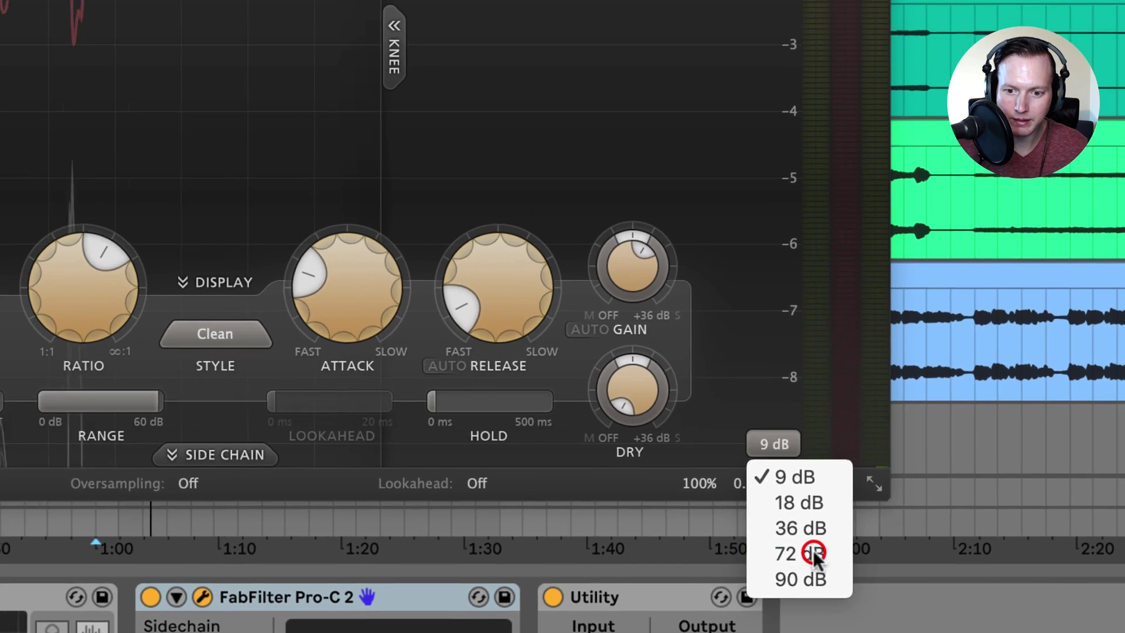
click(782, 529)
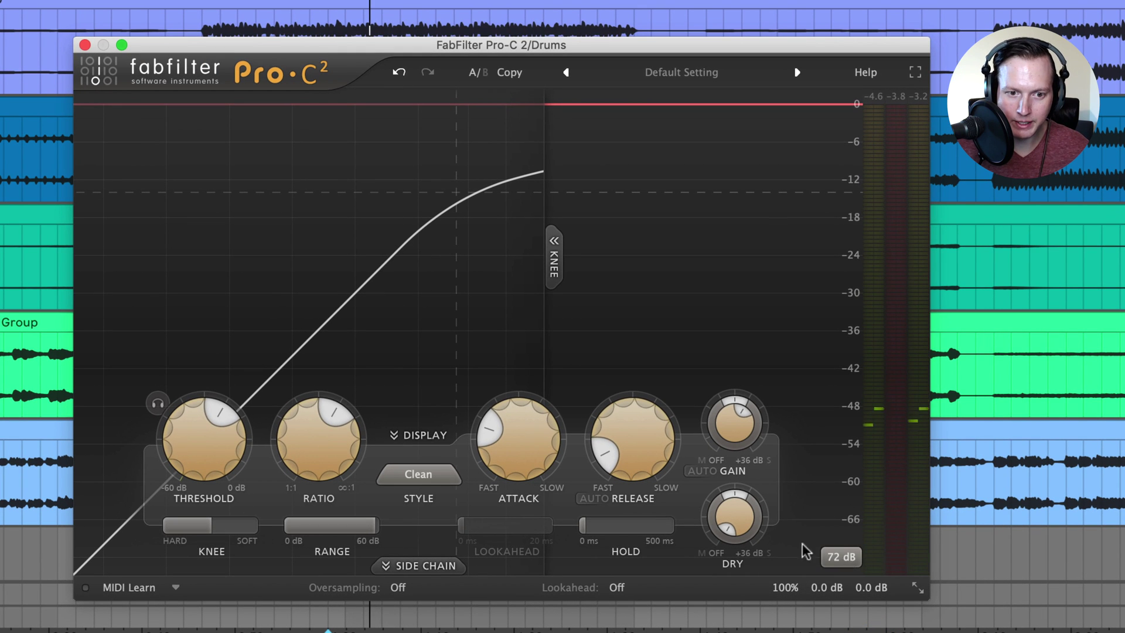
Try the Vocal compression style, and switch the style to Mastering.
mouse_move(584, 445)
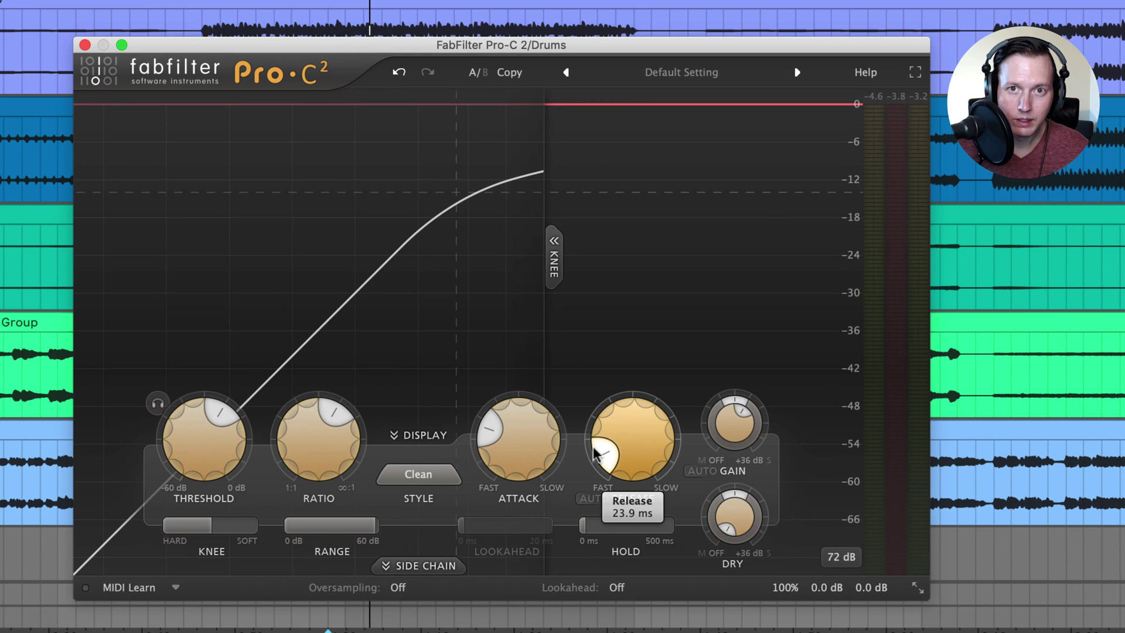
click(419, 475)
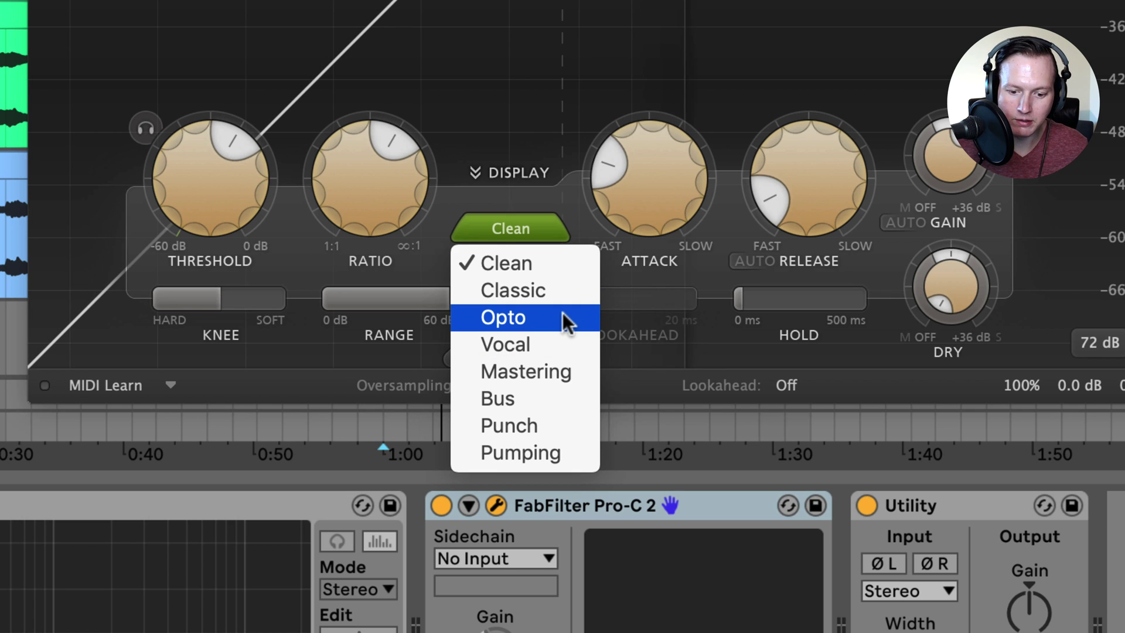
click(553, 343)
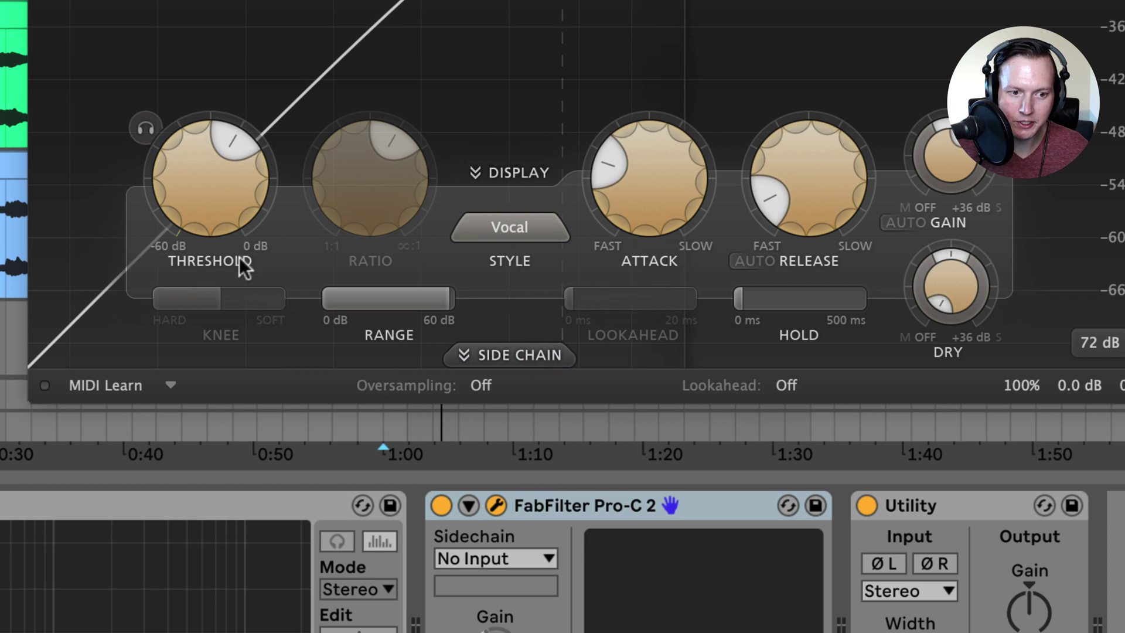
click(522, 223)
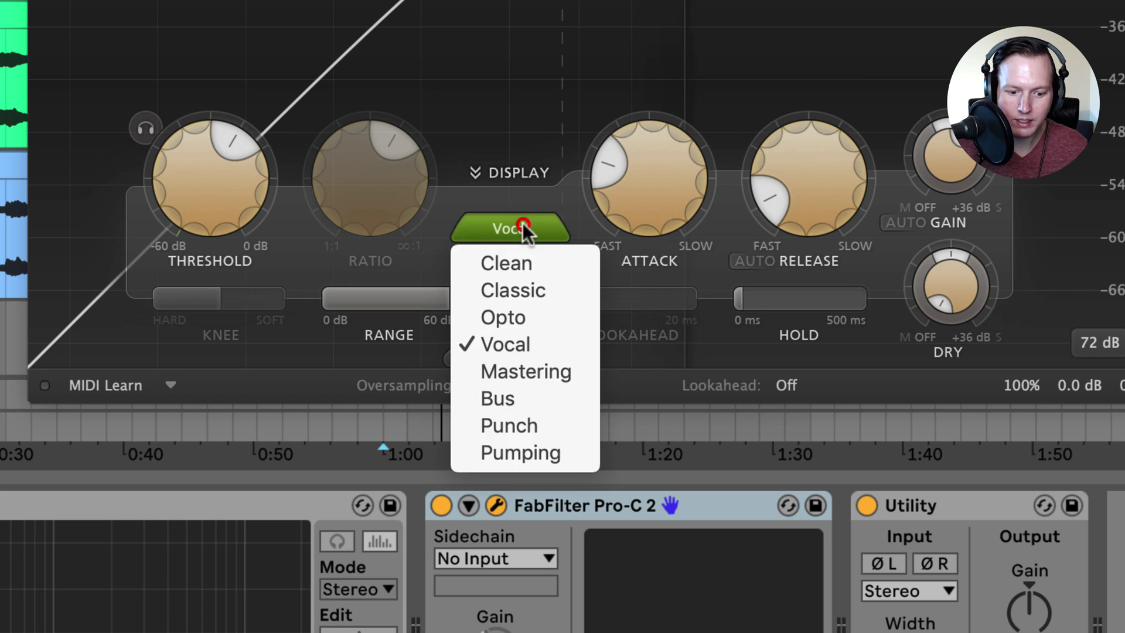
click(540, 371)
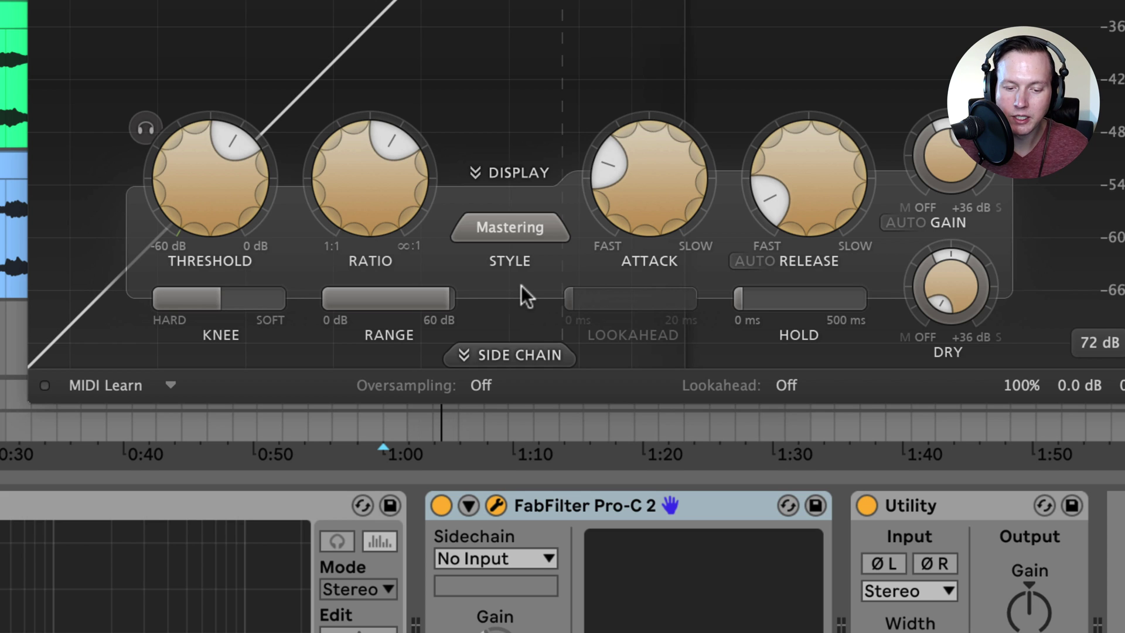
Go through the Bus, Punch and Pumping compression styles, and set the style back to Clean.
click(502, 235)
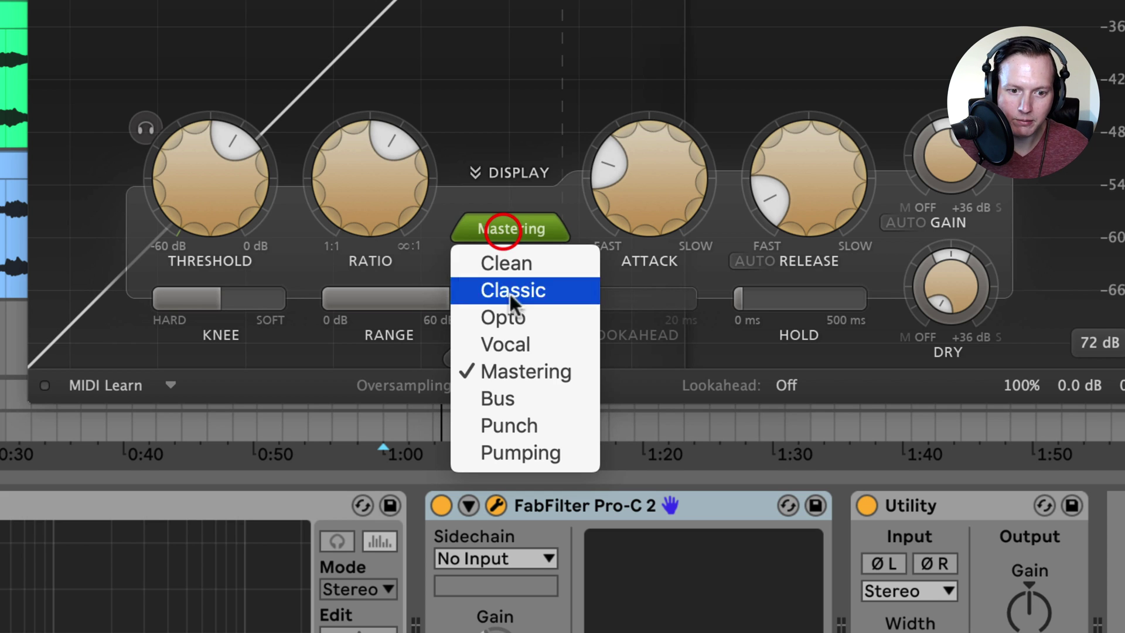
click(540, 400)
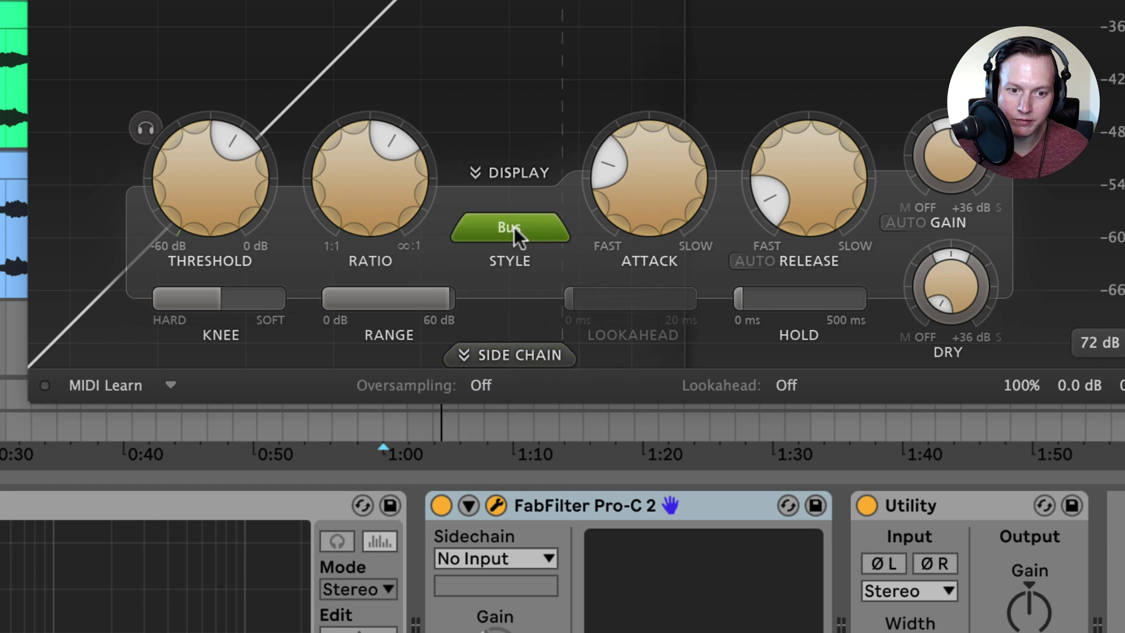
click(515, 228)
click(546, 426)
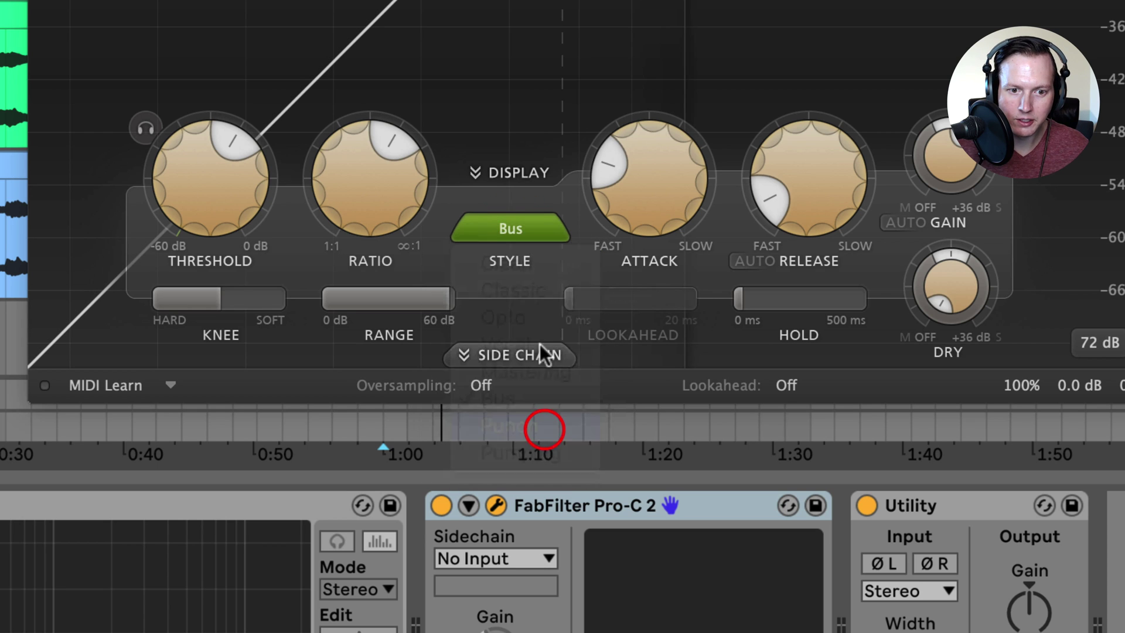
click(518, 226)
click(561, 445)
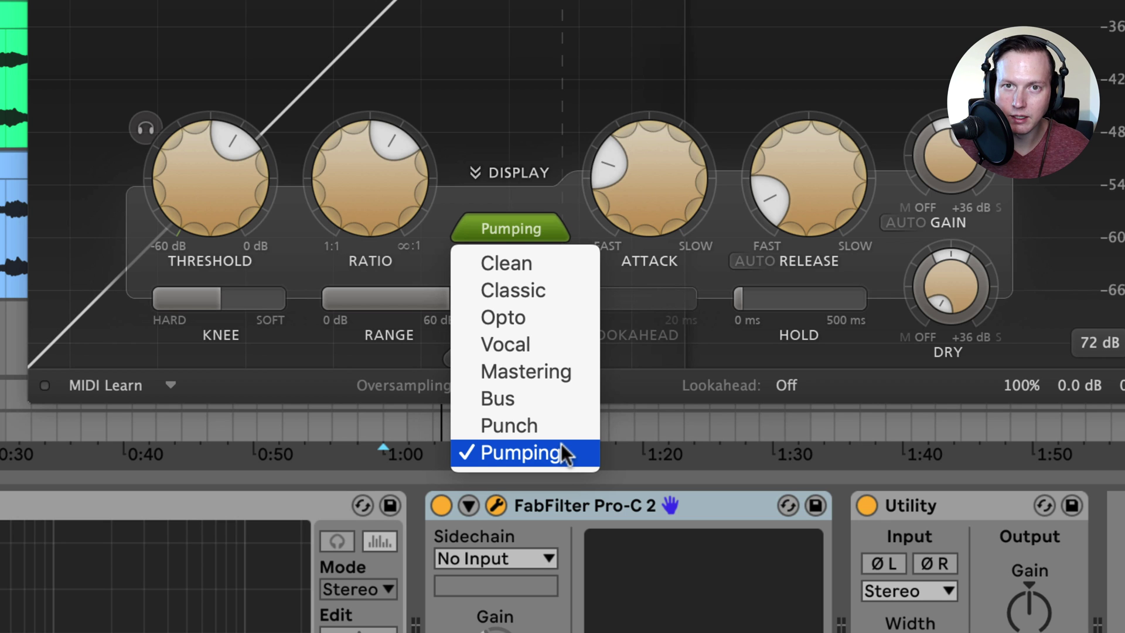
click(558, 269)
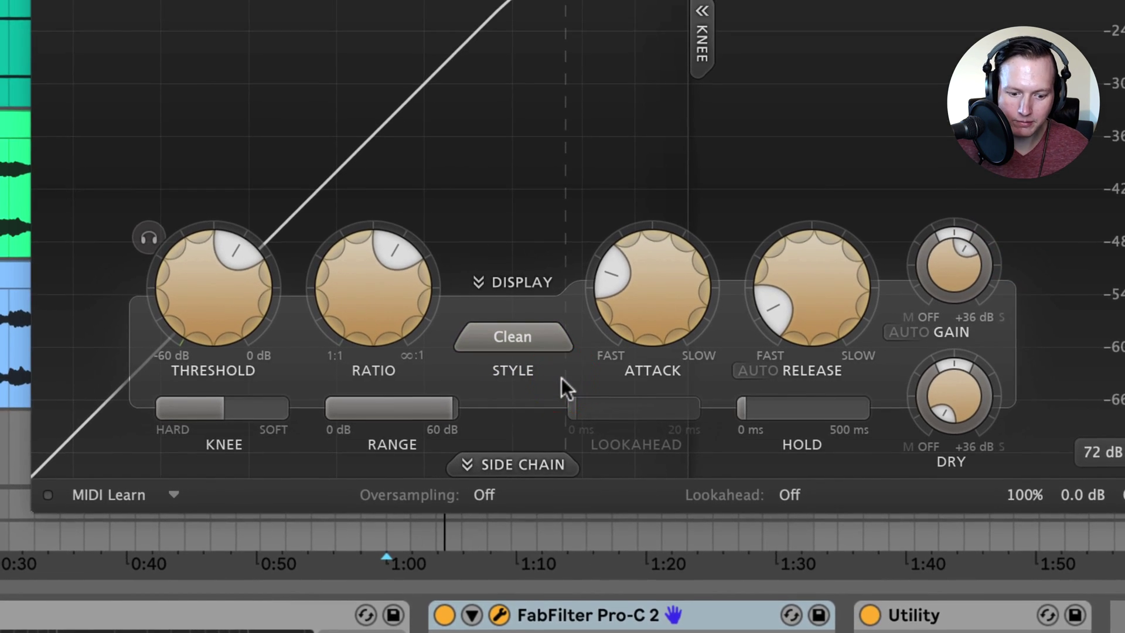
Toggle the threshold's triggering audition a few times, leaving it switched on.
mouse_move(195, 181)
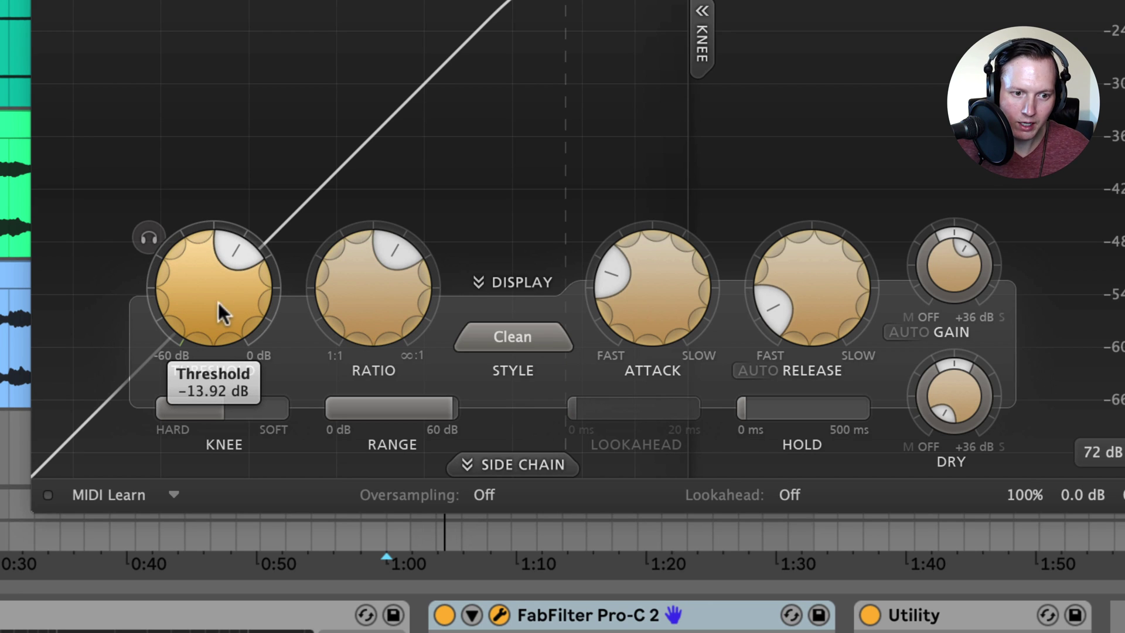
mouse_move(833, 296)
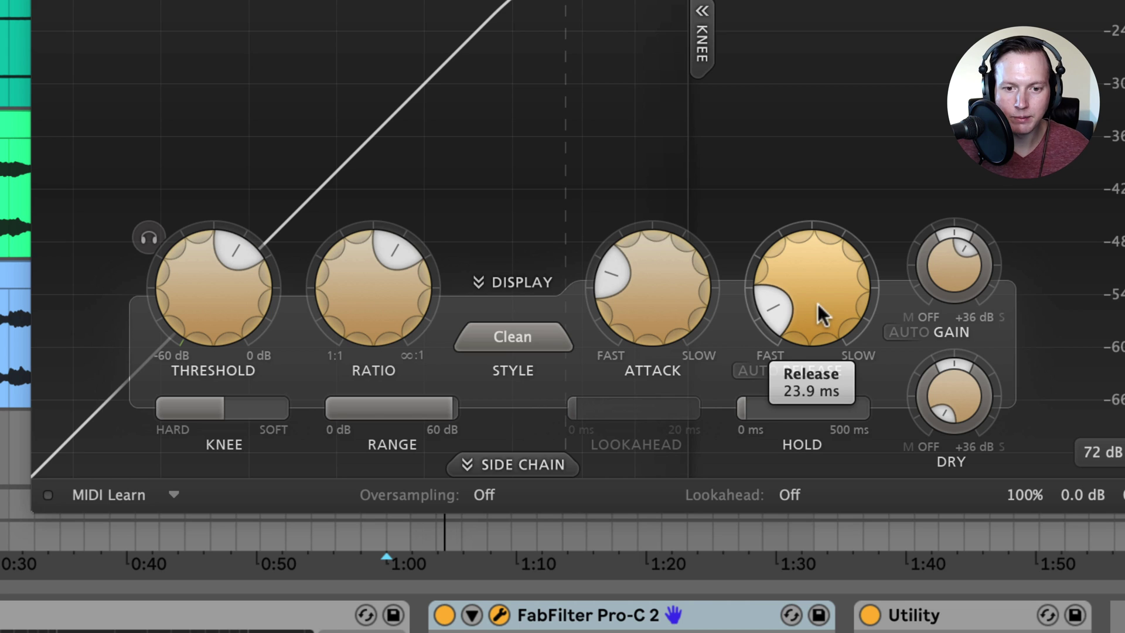
mouse_move(238, 293)
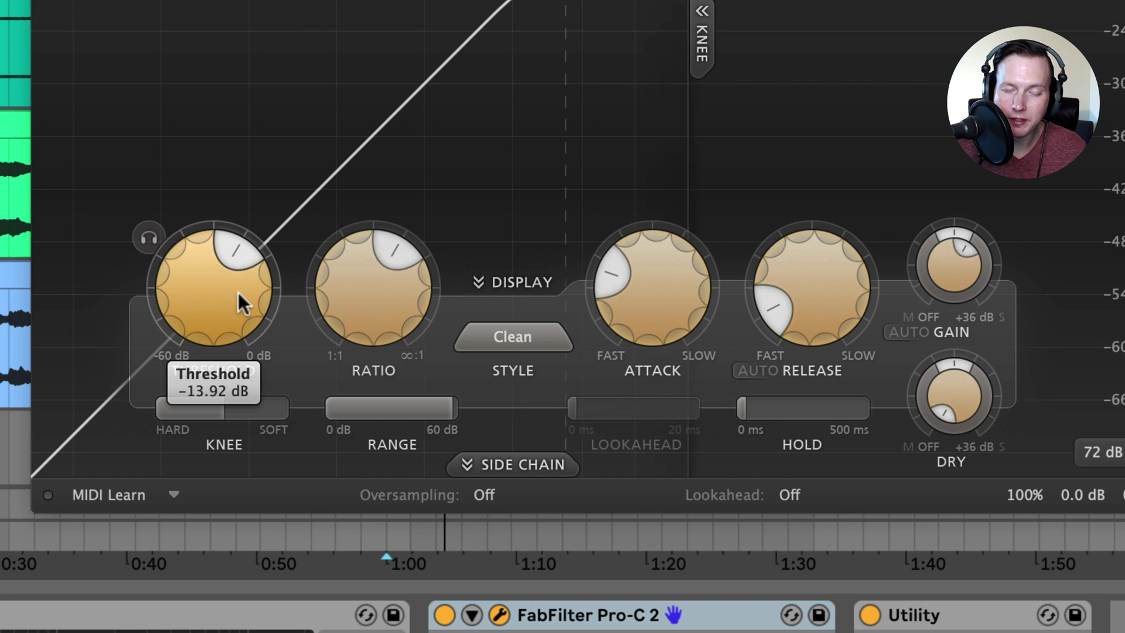
click(149, 239)
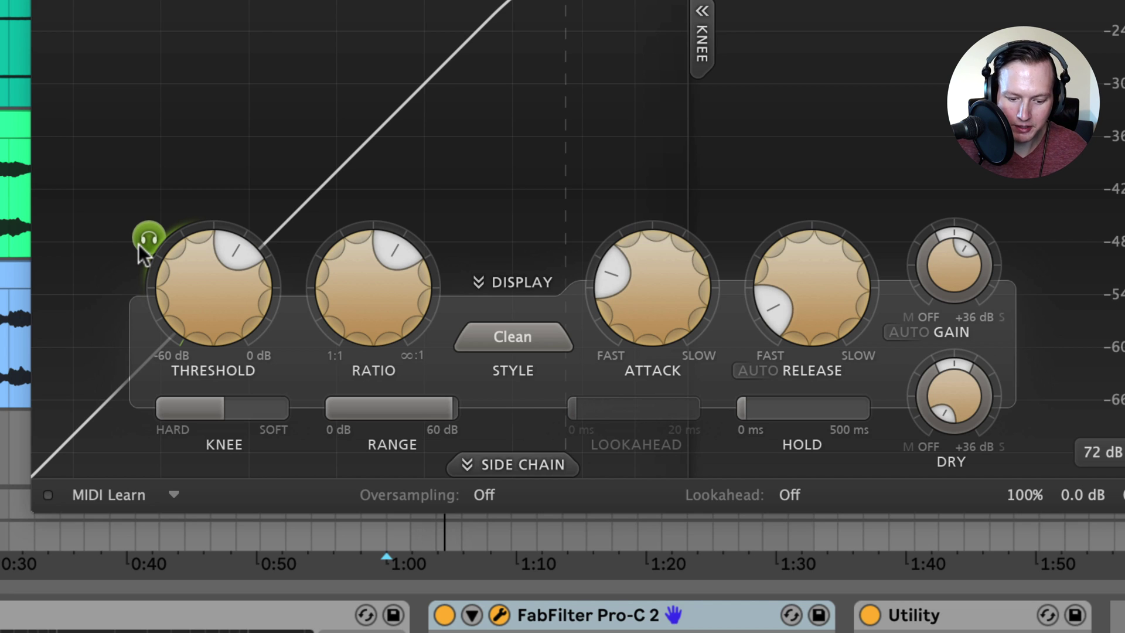
click(135, 241)
click(149, 240)
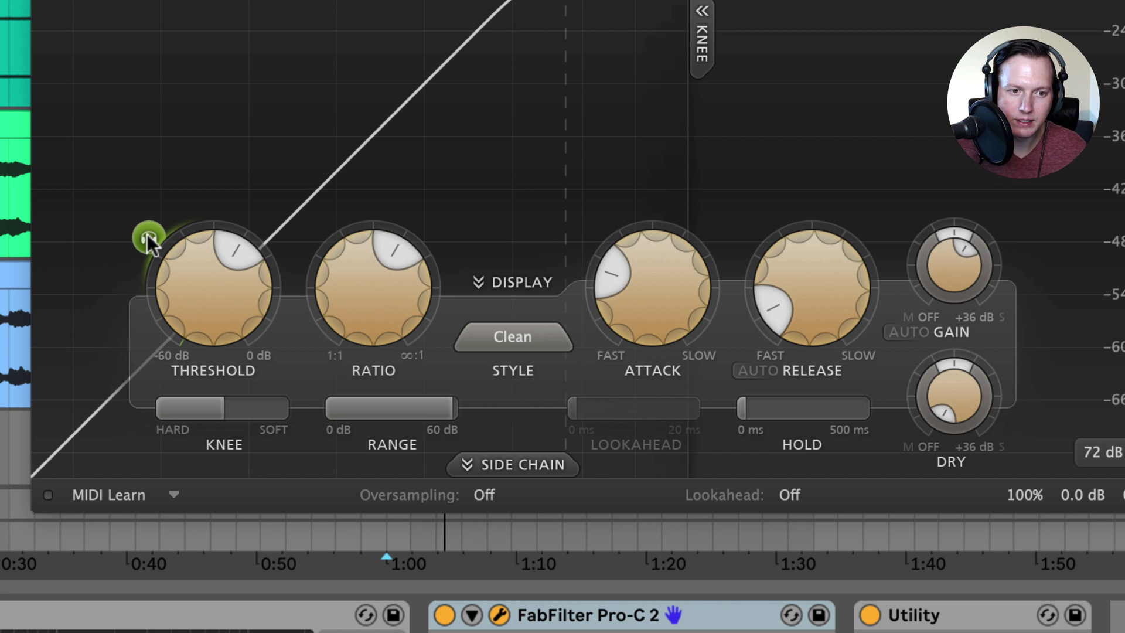
click(146, 237)
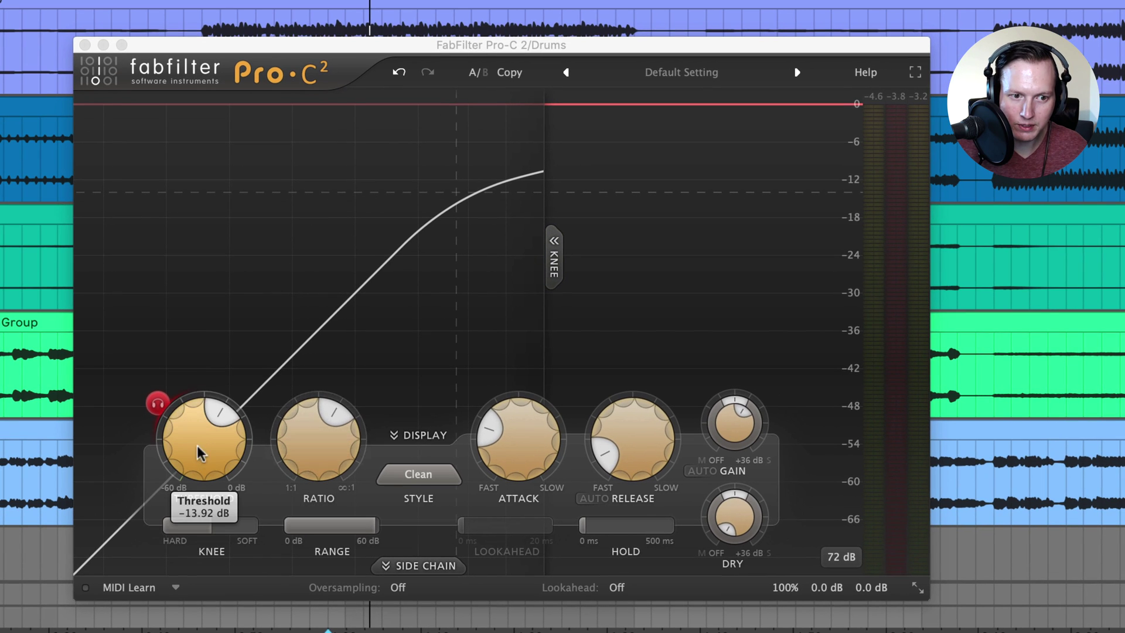
Lower the threshold while the drums play in audition mode, stop playback and turn the audition off.
key(space)
mouse_move(201, 446)
mouse_down()
mouse_move(244, 502)
mouse_move(271, 613)
mouse_move(291, 632)
mouse_move(168, 479)
mouse_up()
key(space)
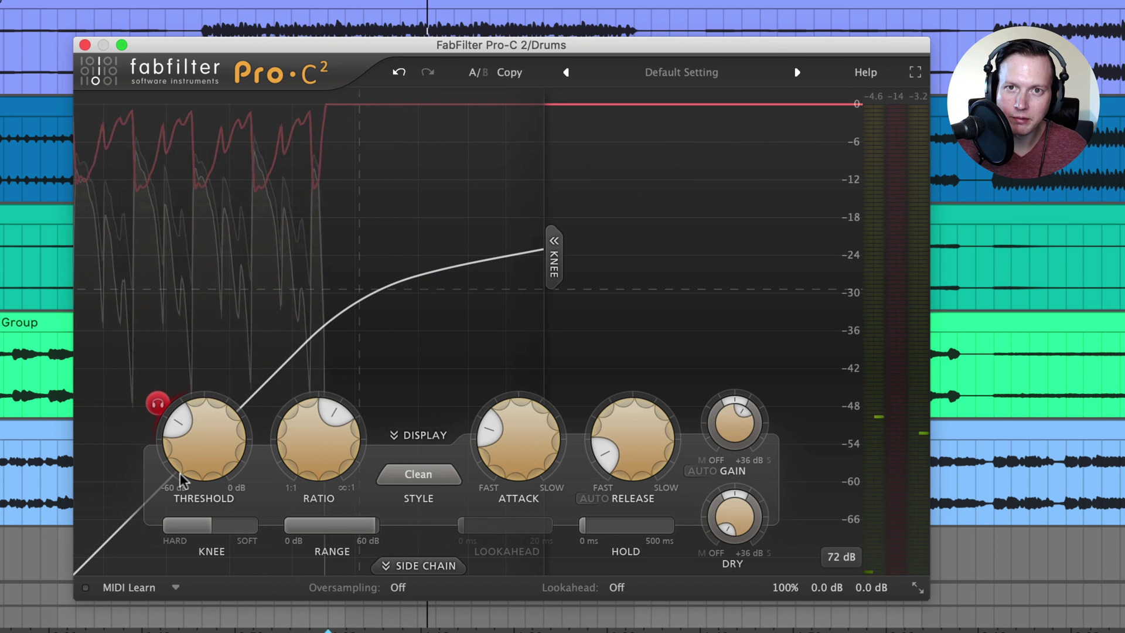
mouse_move(191, 472)
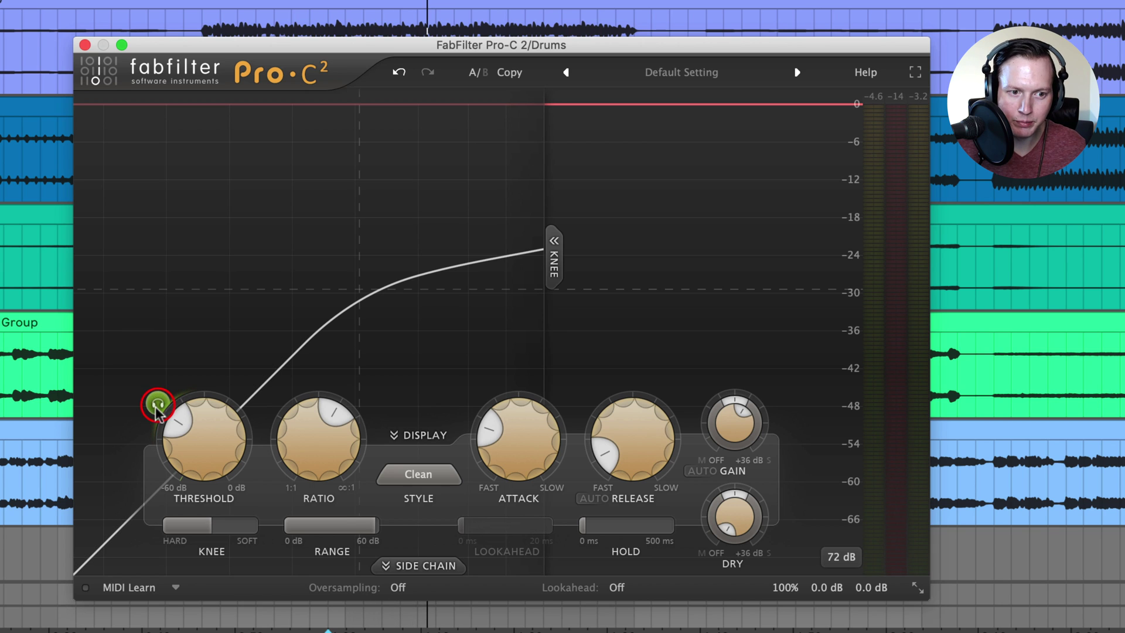
Sweep the knee between fully hard and fully soft to compare the curves, and leave it about midway.
drag(232, 524, 234, 525)
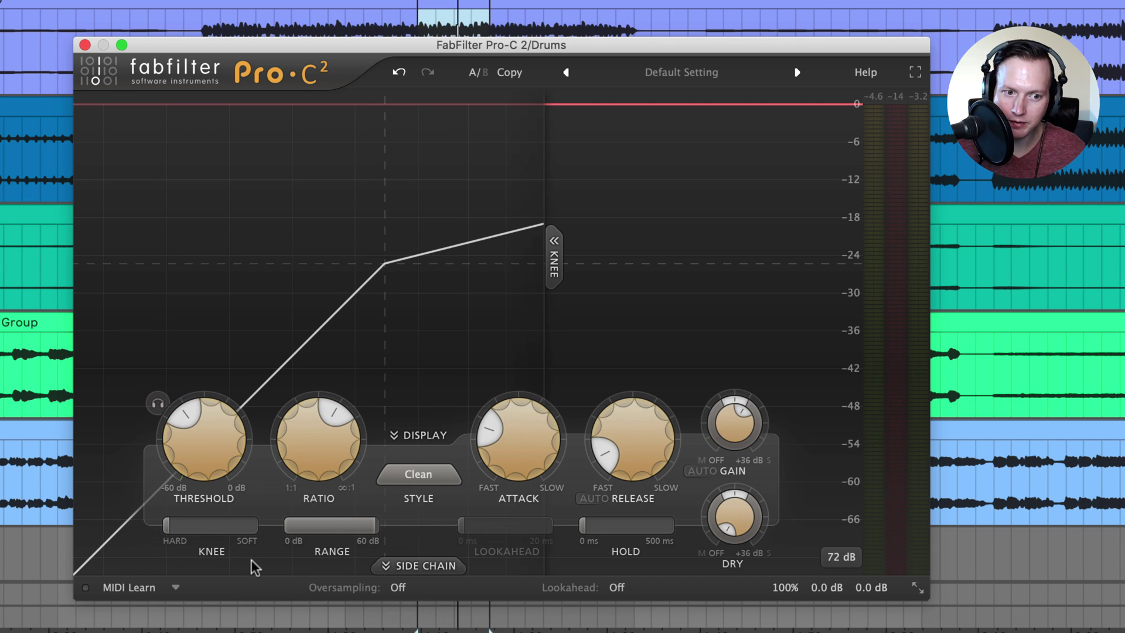
drag(166, 524, 691, 542)
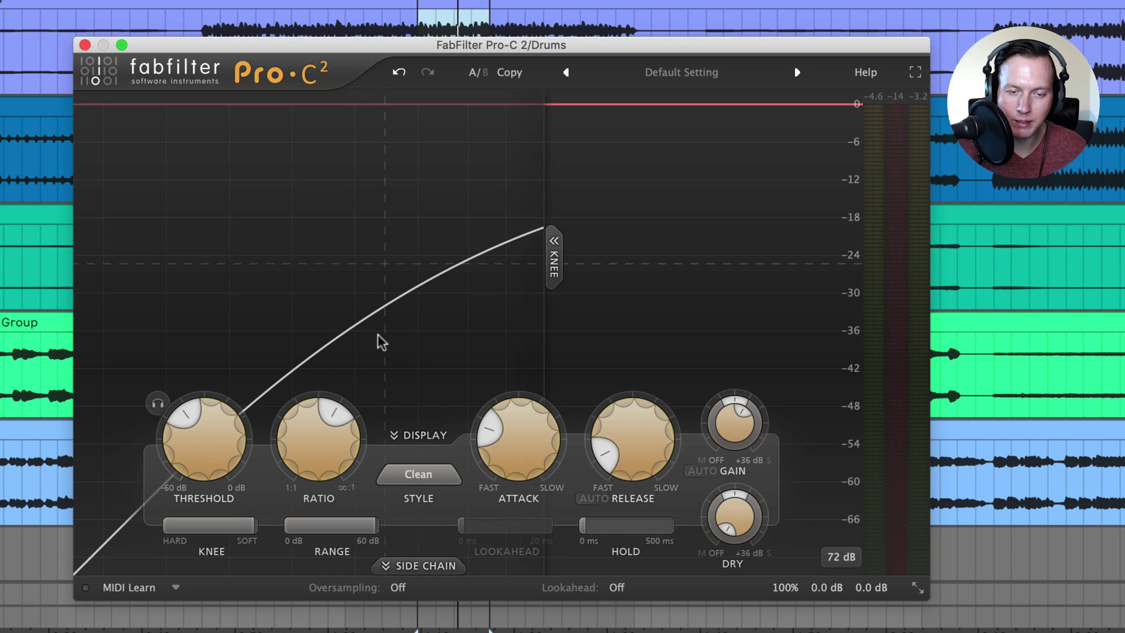
drag(254, 526, 17, 532)
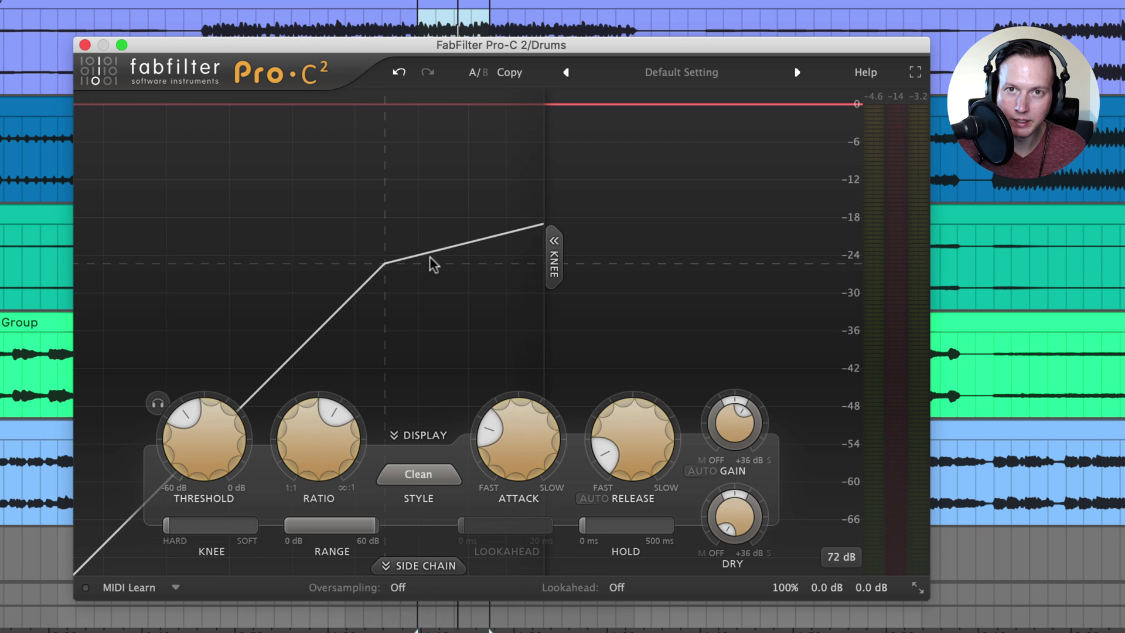
drag(166, 525, 210, 527)
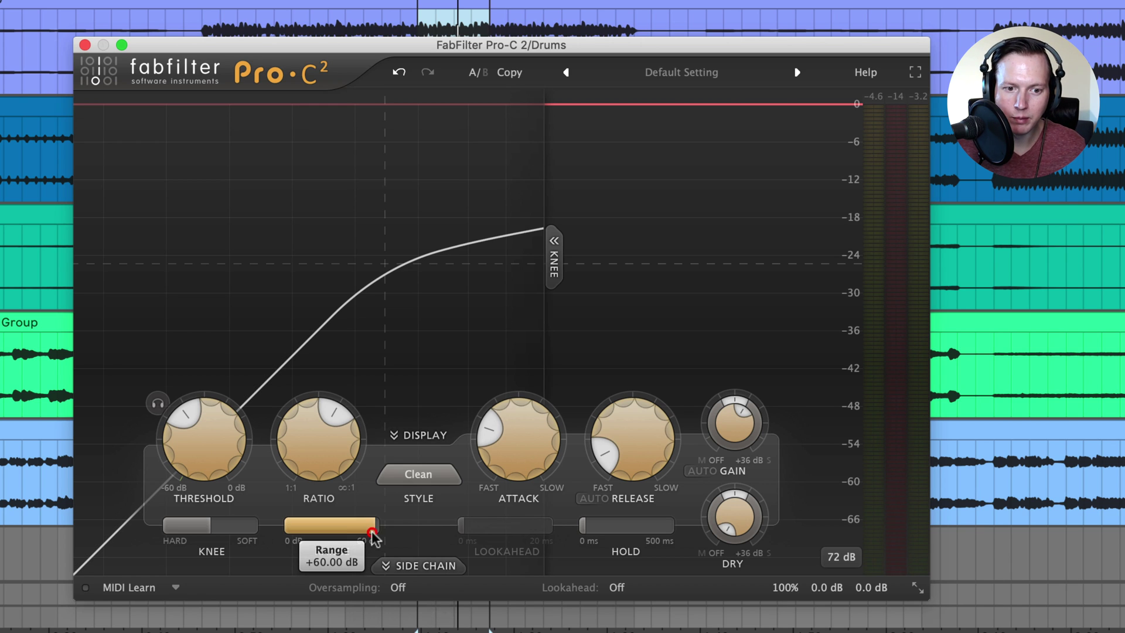
Reduce the compressor's range and set it to exactly 5 dB.
drag(371, 531, 57, 563)
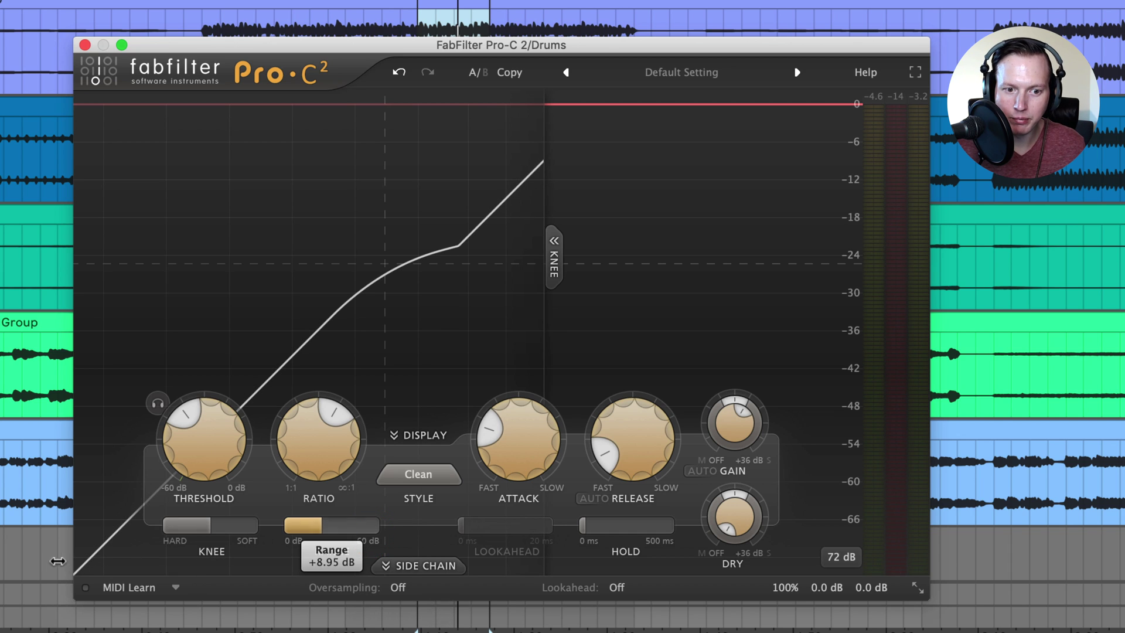
double_click(317, 531)
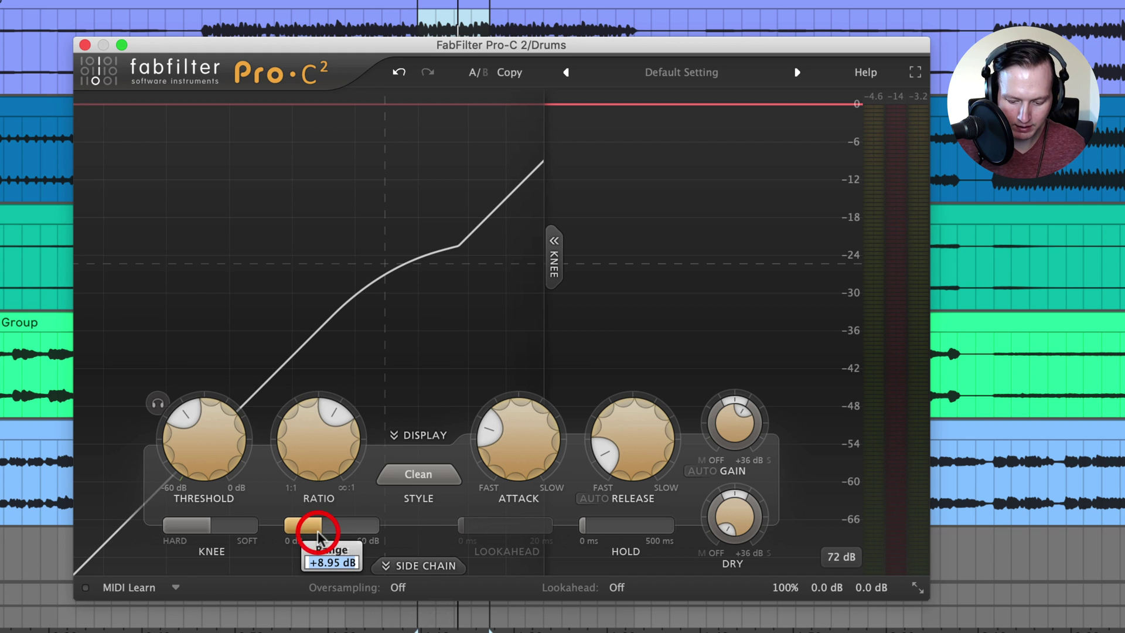
text(5)
key(Return)
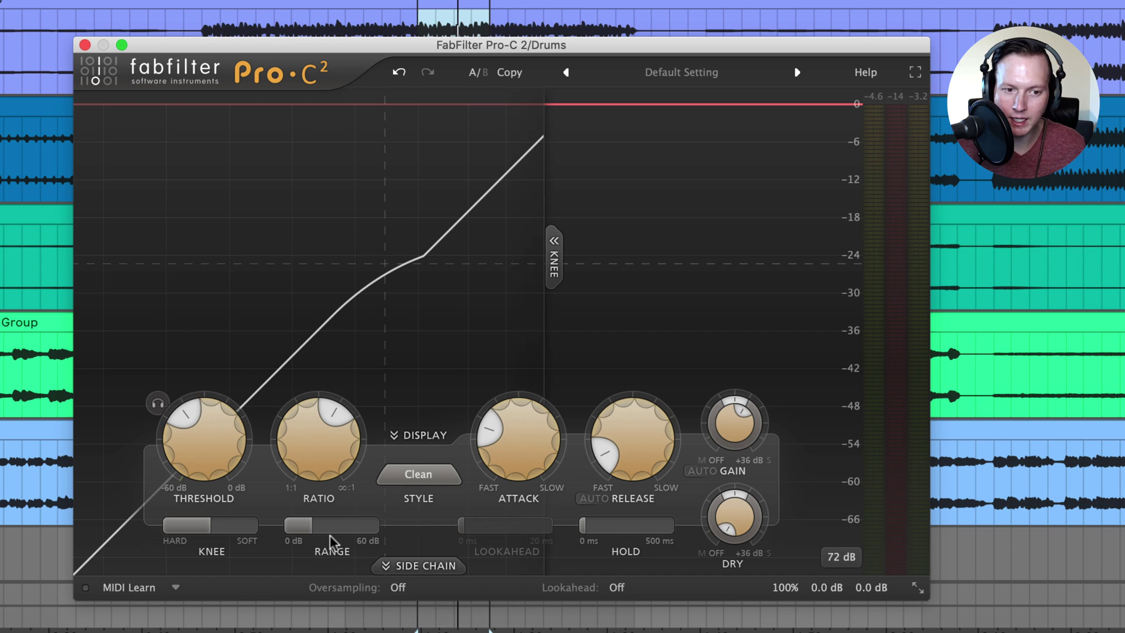
Raise the threshold to about -16 dB while the drums play, and reset the peak level readouts.
mouse_move(200, 435)
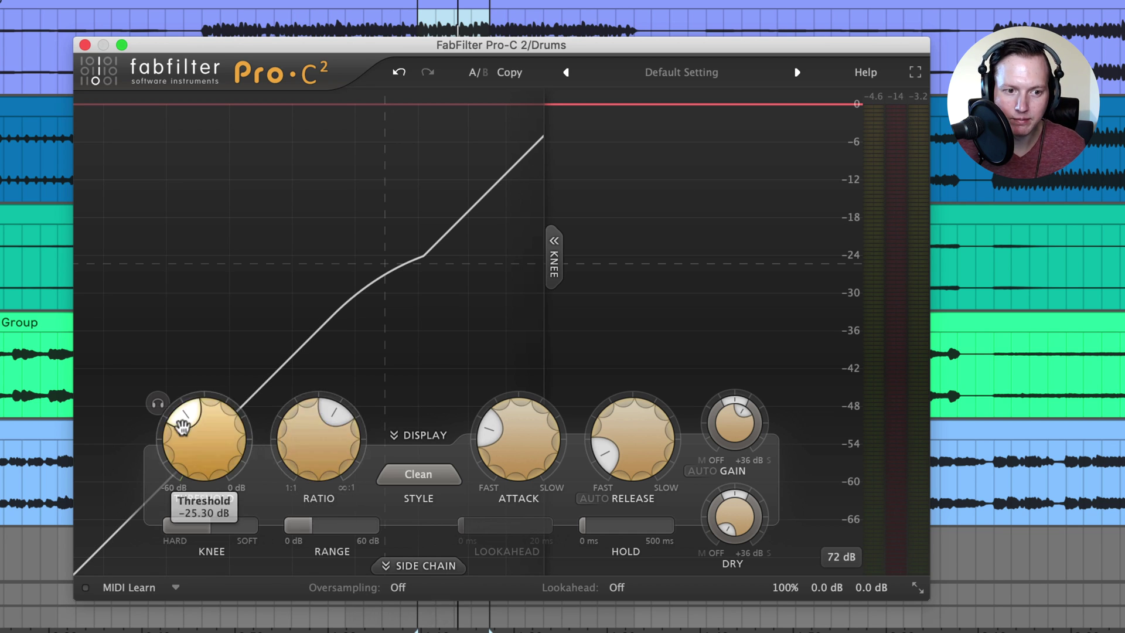
key(space)
mouse_move(199, 445)
mouse_down()
mouse_move(204, 522)
mouse_move(205, 333)
mouse_move(276, 37)
mouse_move(304, 473)
mouse_move(293, 304)
mouse_up()
click(899, 113)
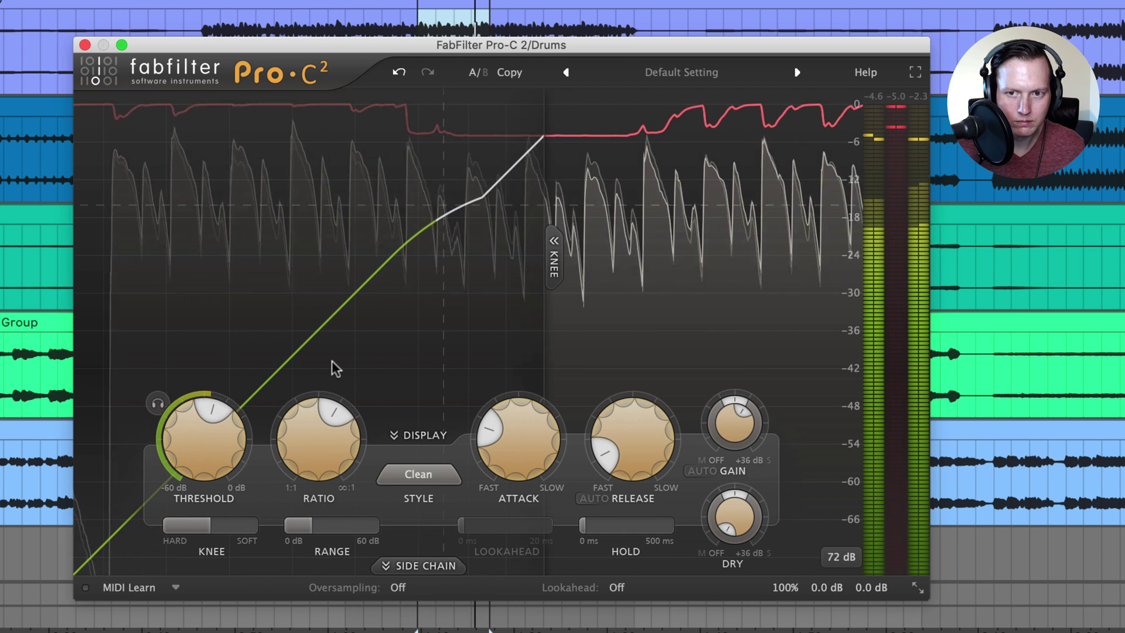
Reset the compressor's range to 60 dB and switch lookahead on.
double_click(307, 528)
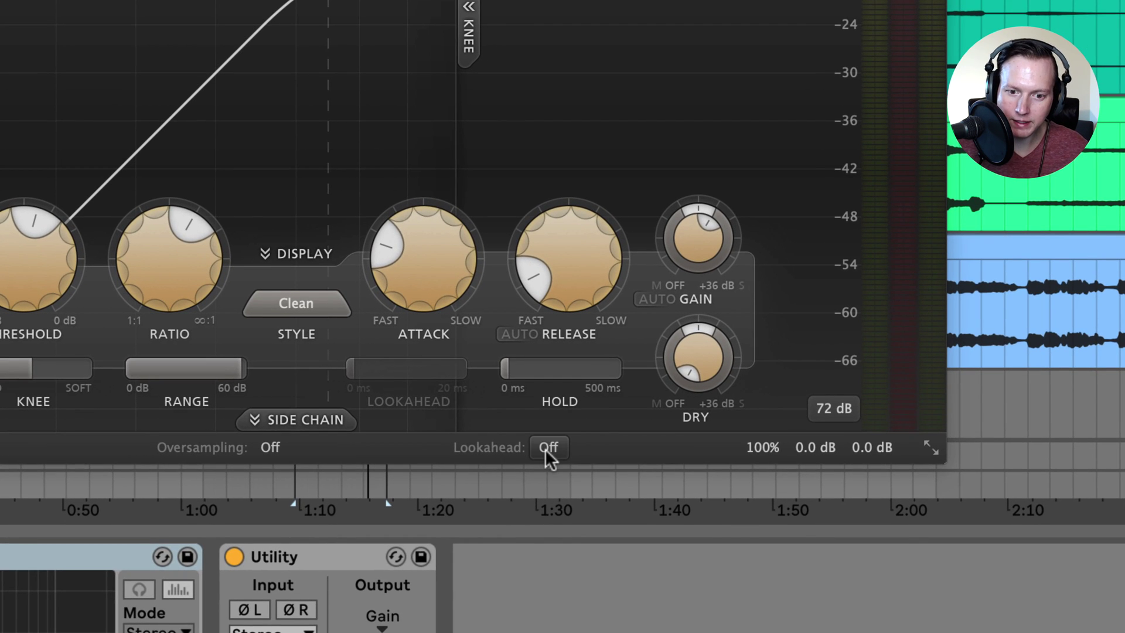
click(546, 447)
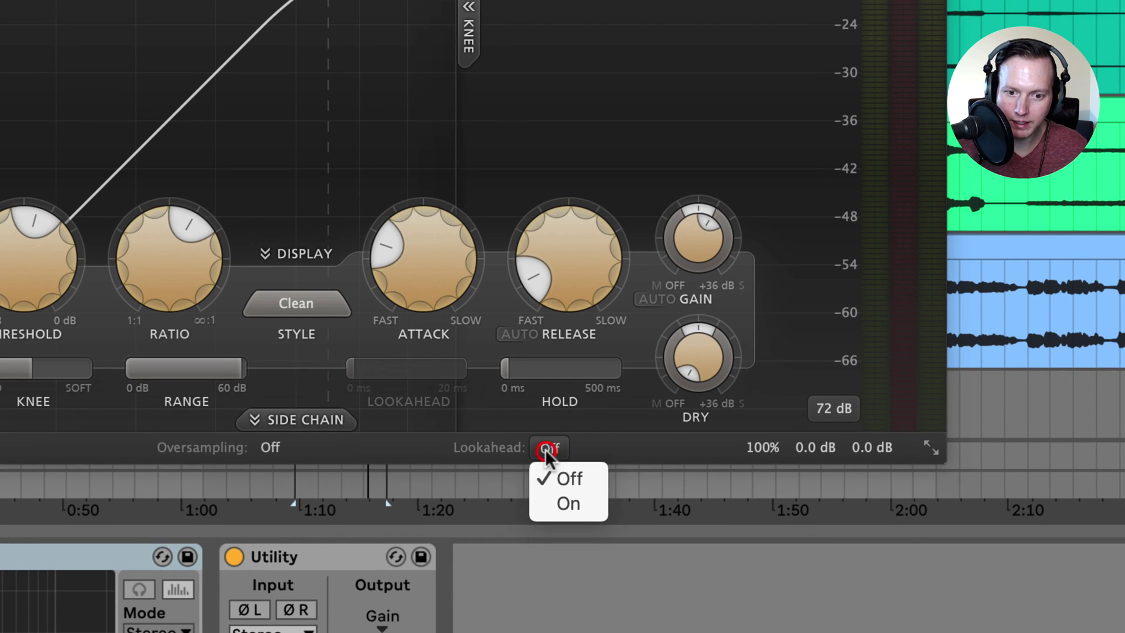
click(575, 505)
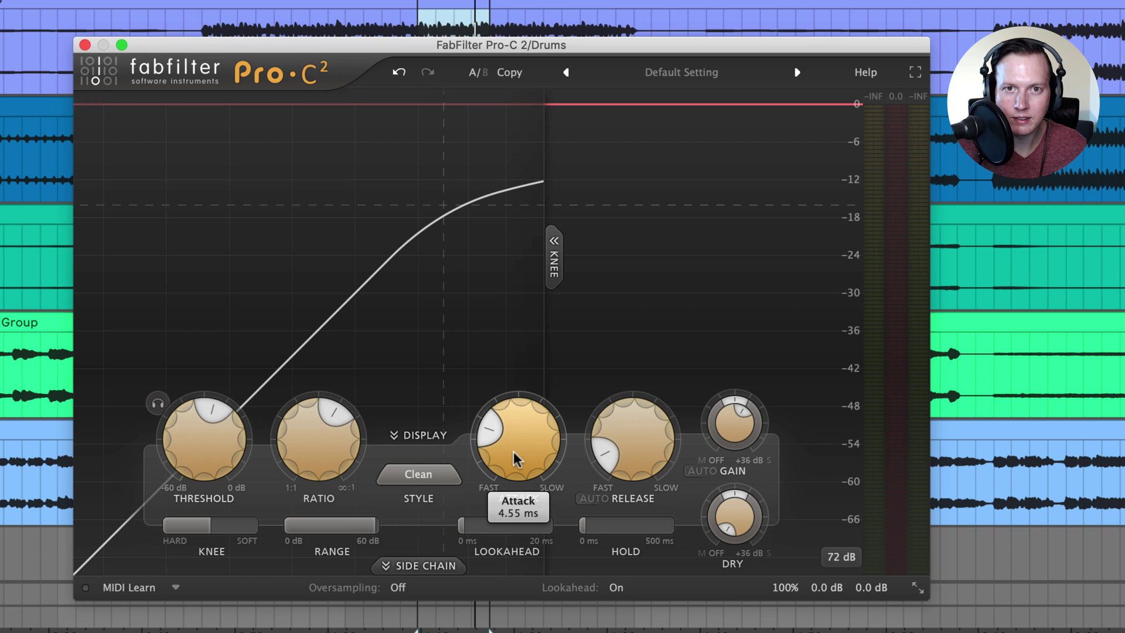
Adjust the lookahead time, set the attack to its fastest, audition the drums and switch lookahead off.
drag(460, 526, 824, 513)
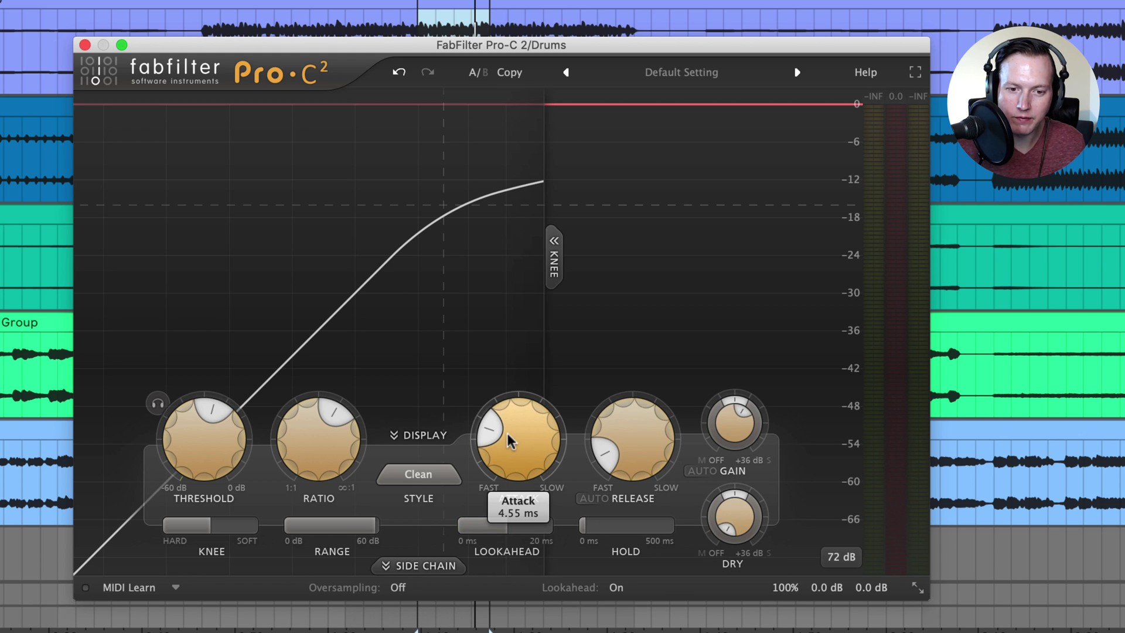
mouse_move(503, 436)
mouse_down()
mouse_move(528, 536)
mouse_move(500, 526)
mouse_move(780, 511)
mouse_move(917, 518)
mouse_move(410, 521)
mouse_up()
key(space)
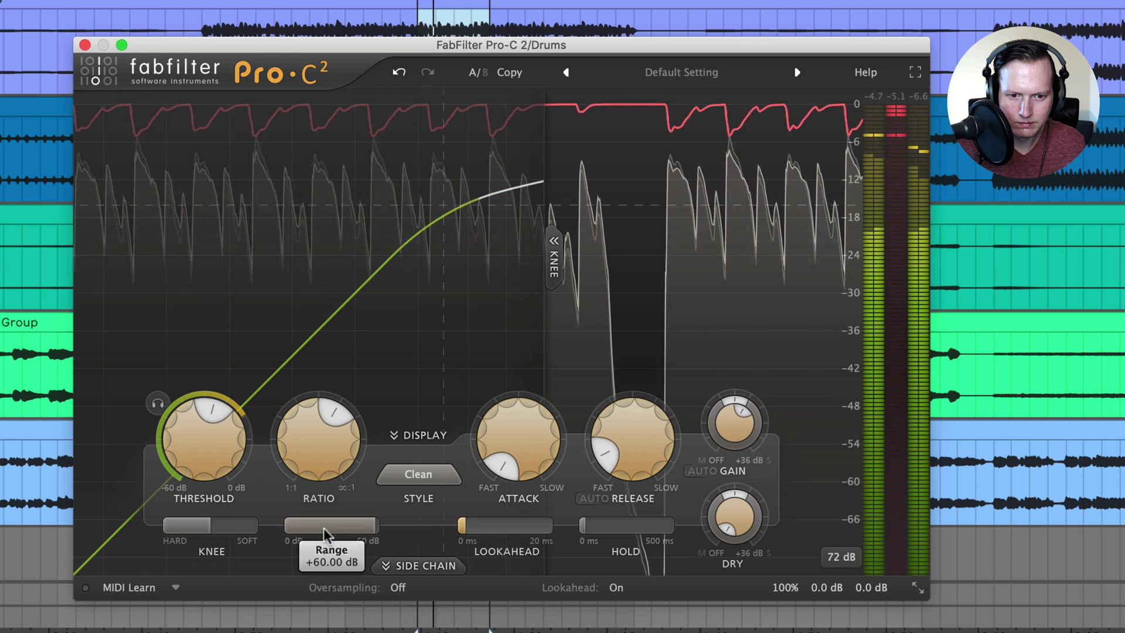
key(space)
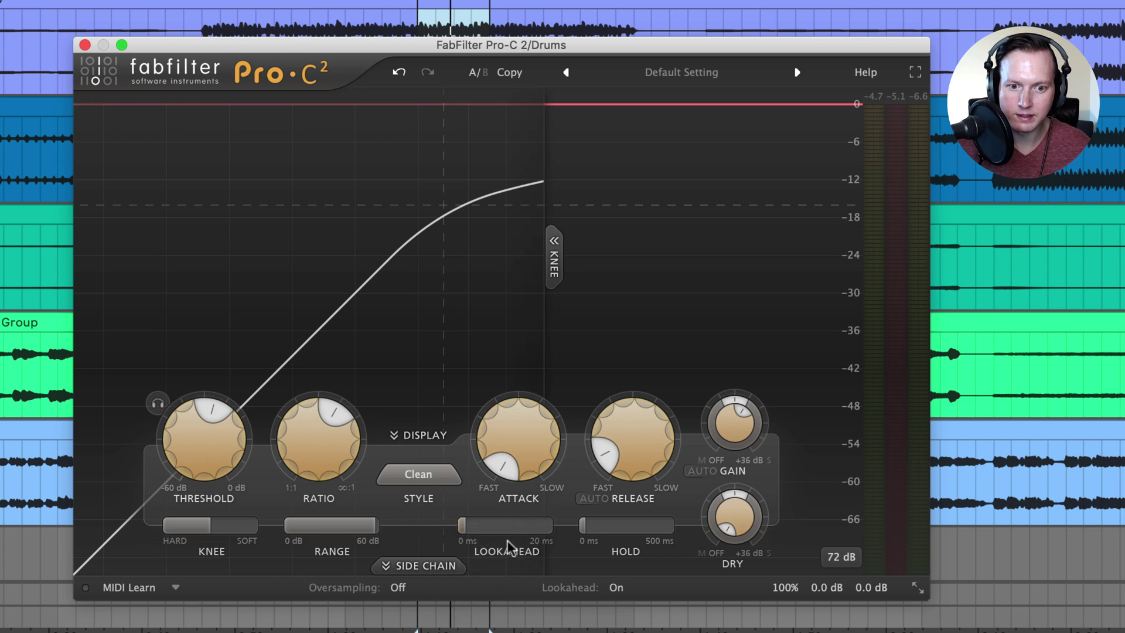
click(506, 551)
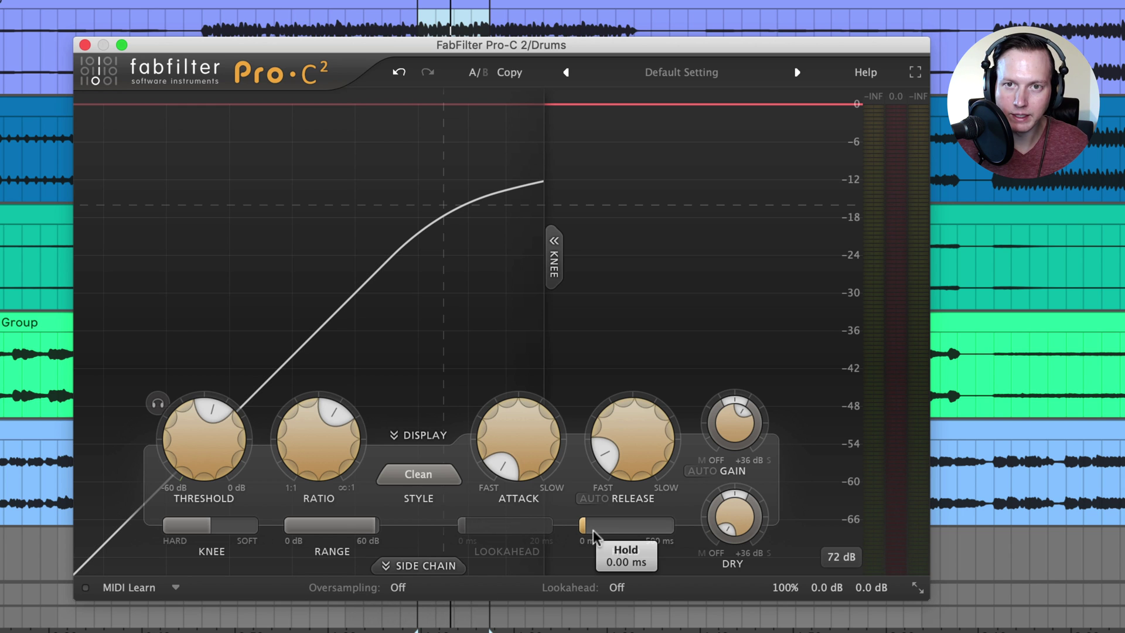
Compare the hold time at 500 ms and at about 59 ms while the drums play, and stop playback.
key(space)
mouse_move(588, 528)
mouse_down()
mouse_move(664, 543)
mouse_move(1124, 506)
mouse_move(920, 508)
mouse_move(1124, 506)
mouse_move(905, 523)
mouse_move(641, 512)
mouse_up()
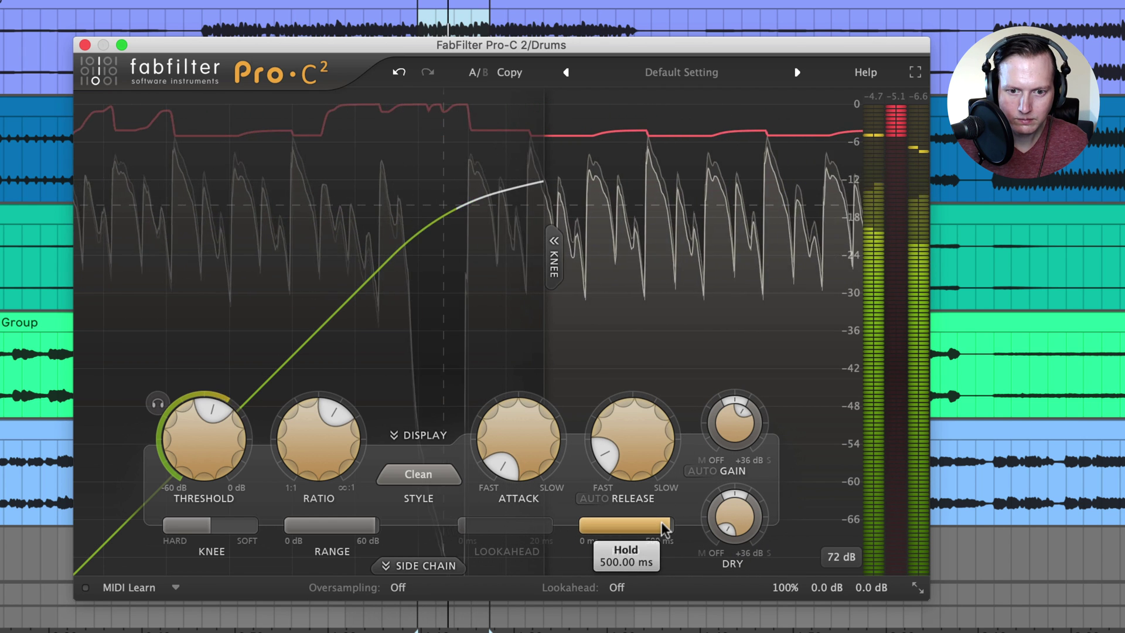
key(space)
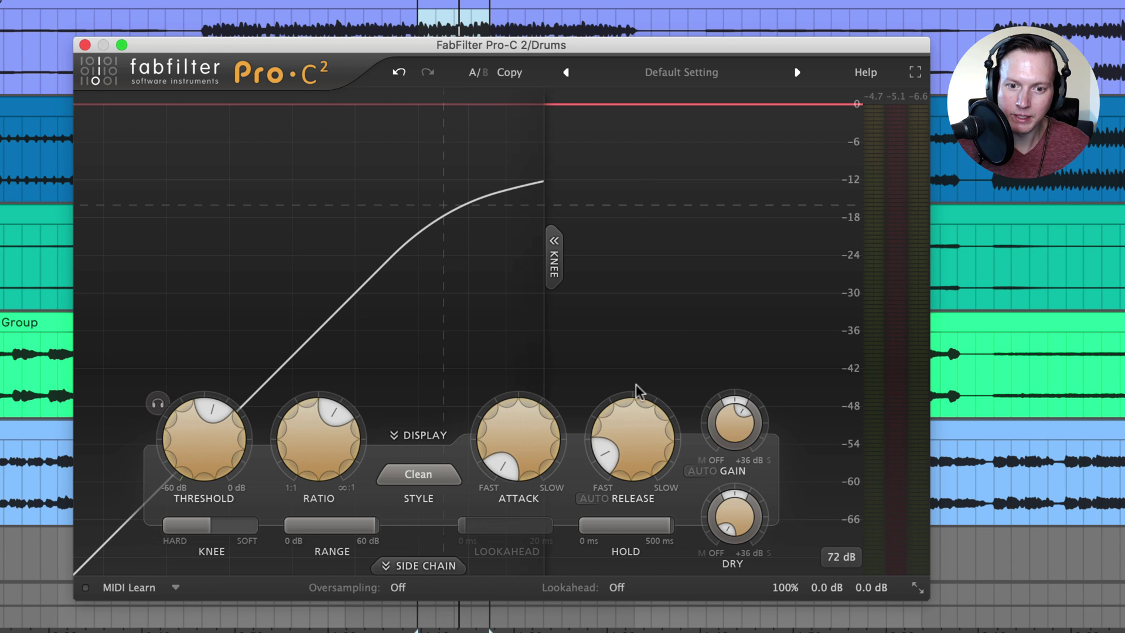
key(space)
drag(666, 524, 392, 550)
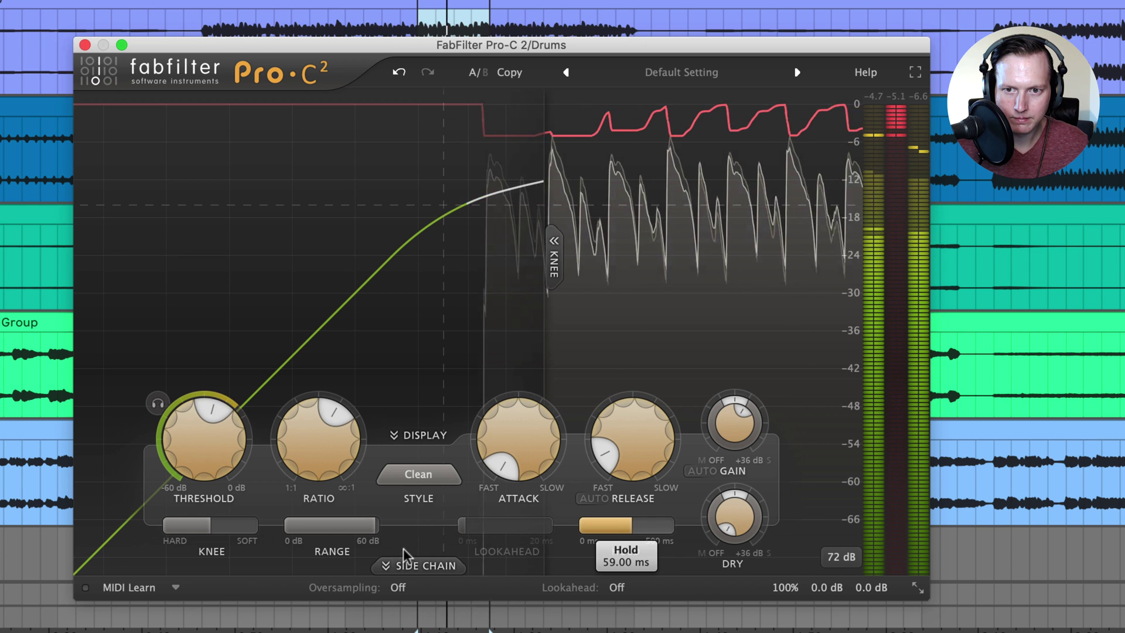
key(space)
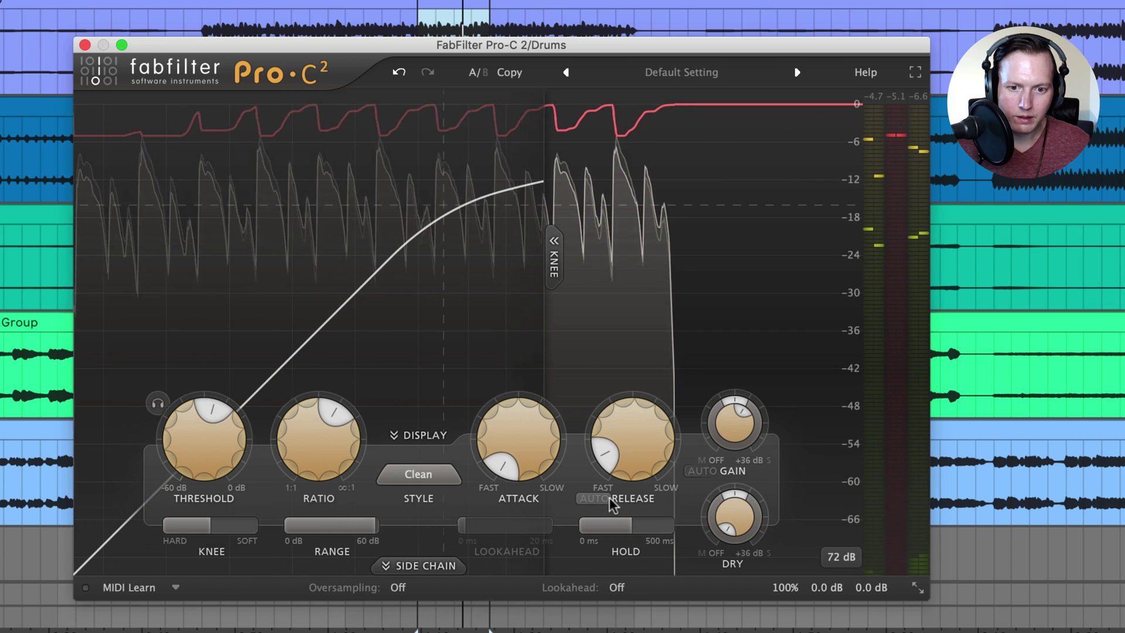
Slow the release slightly with auto release on, try auto gain, and leave both auto modes off.
click(593, 498)
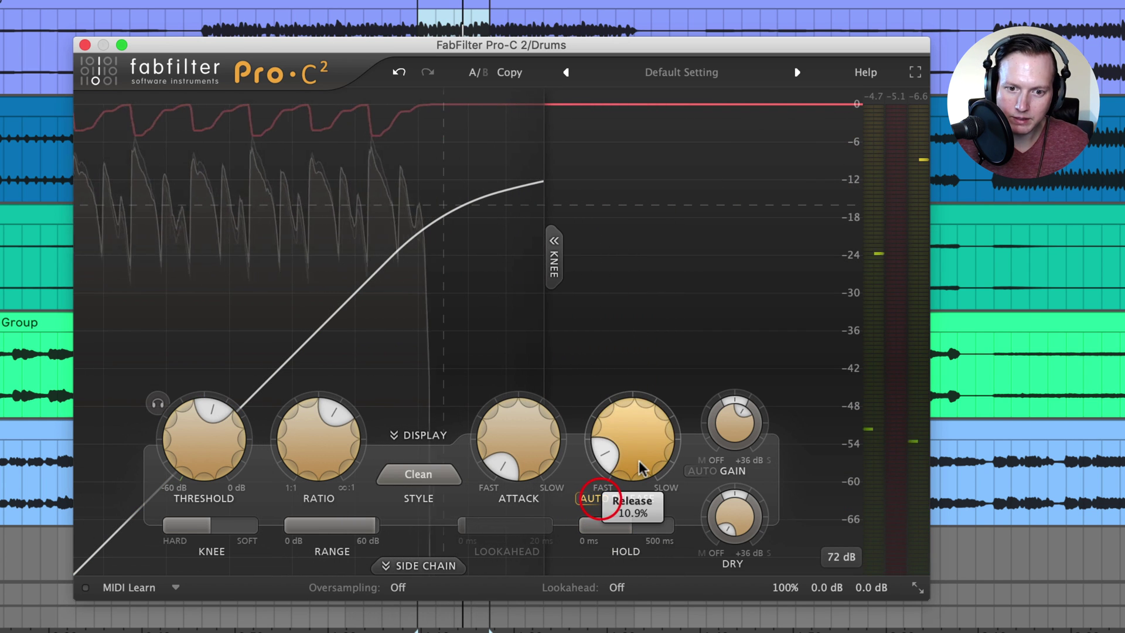
drag(639, 461, 649, 387)
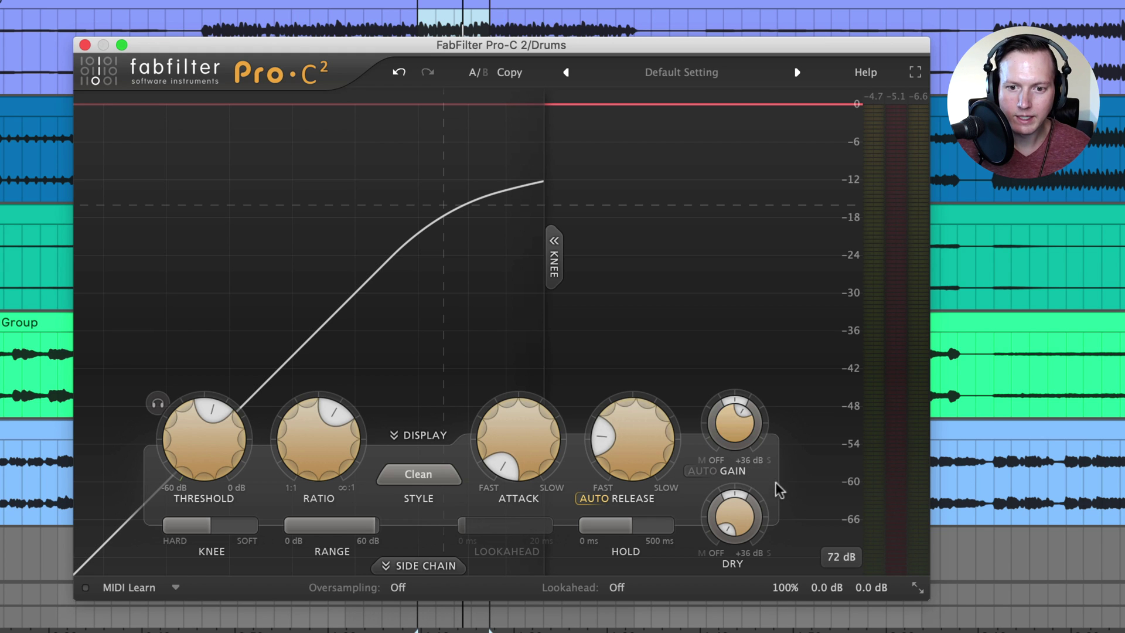
mouse_move(737, 451)
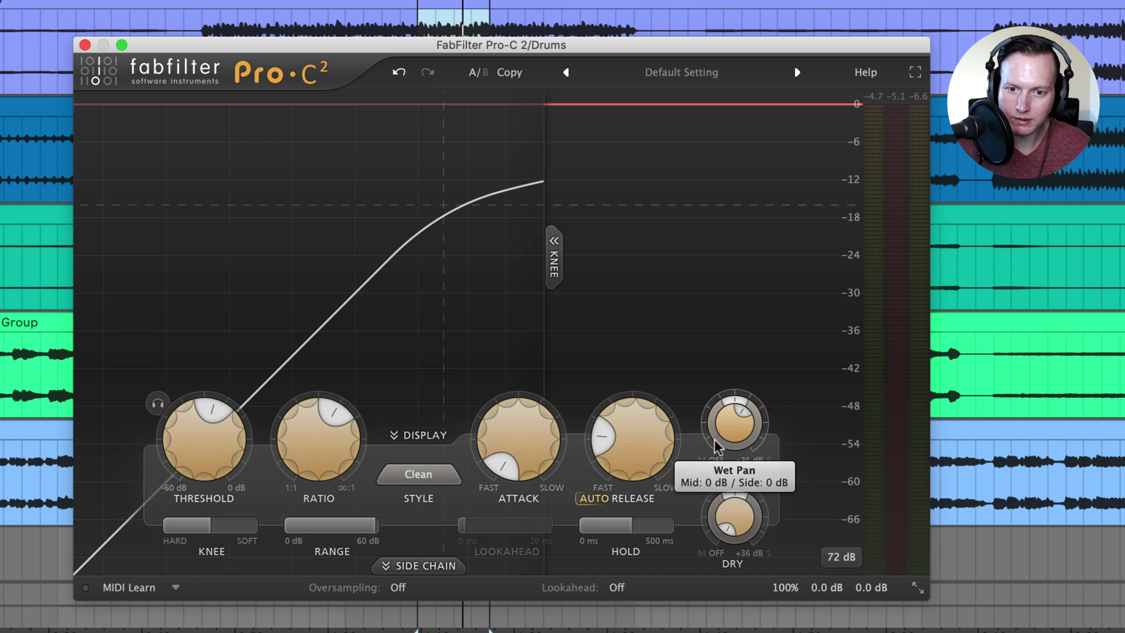
click(697, 470)
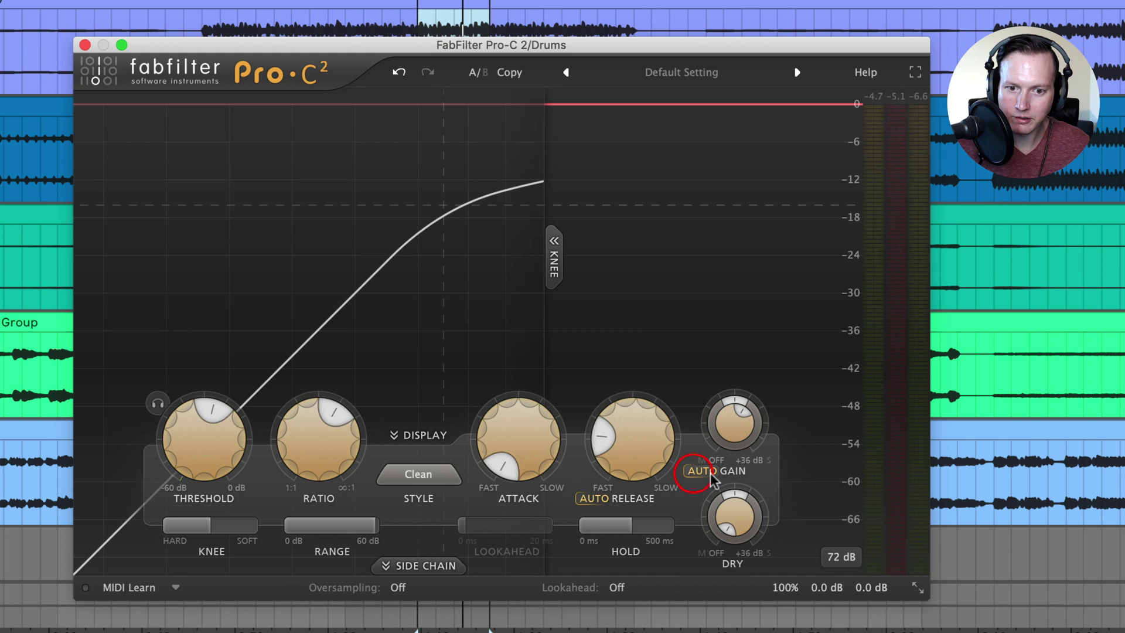
click(591, 498)
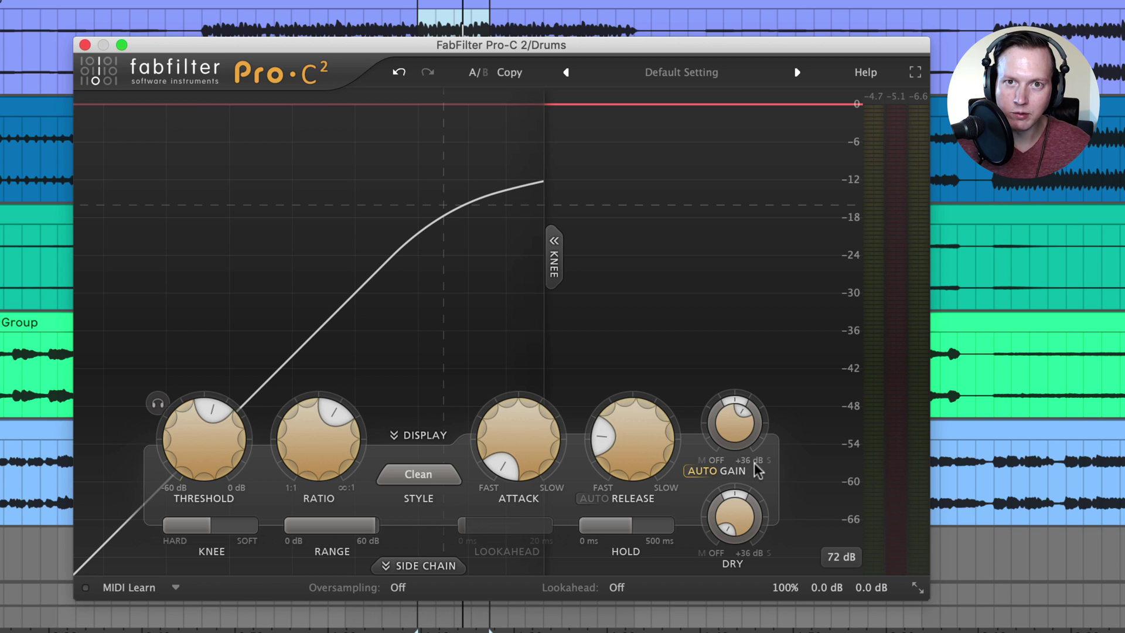
mouse_move(736, 434)
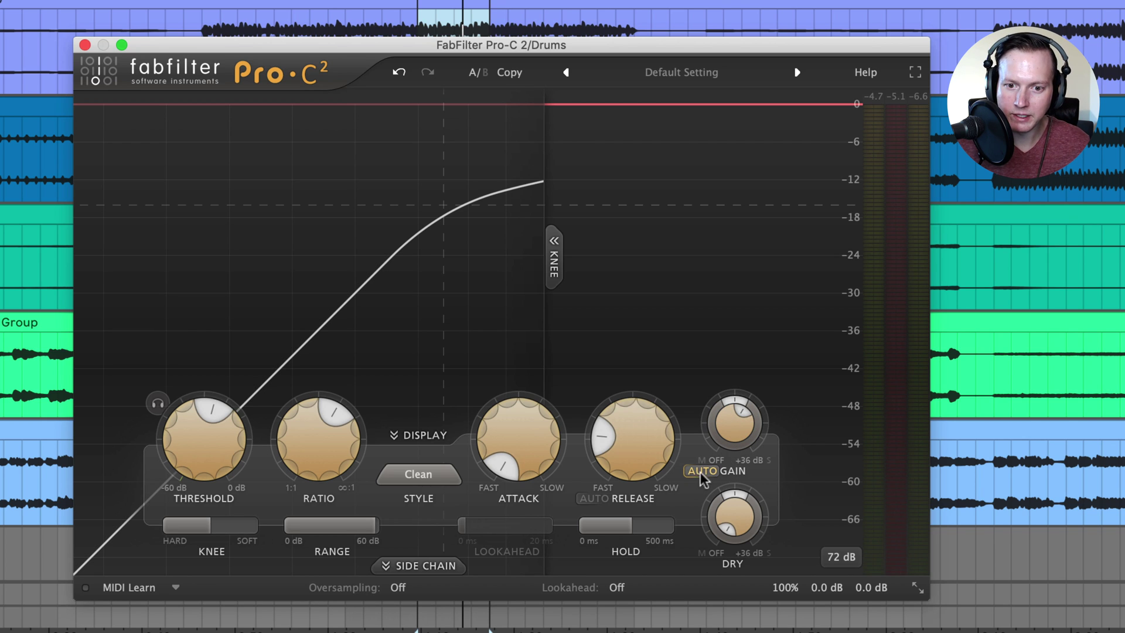
click(701, 471)
Lower the wet gain to about +0.4 dB, and try raising the dry gain before returning it to -INF.
mouse_move(735, 450)
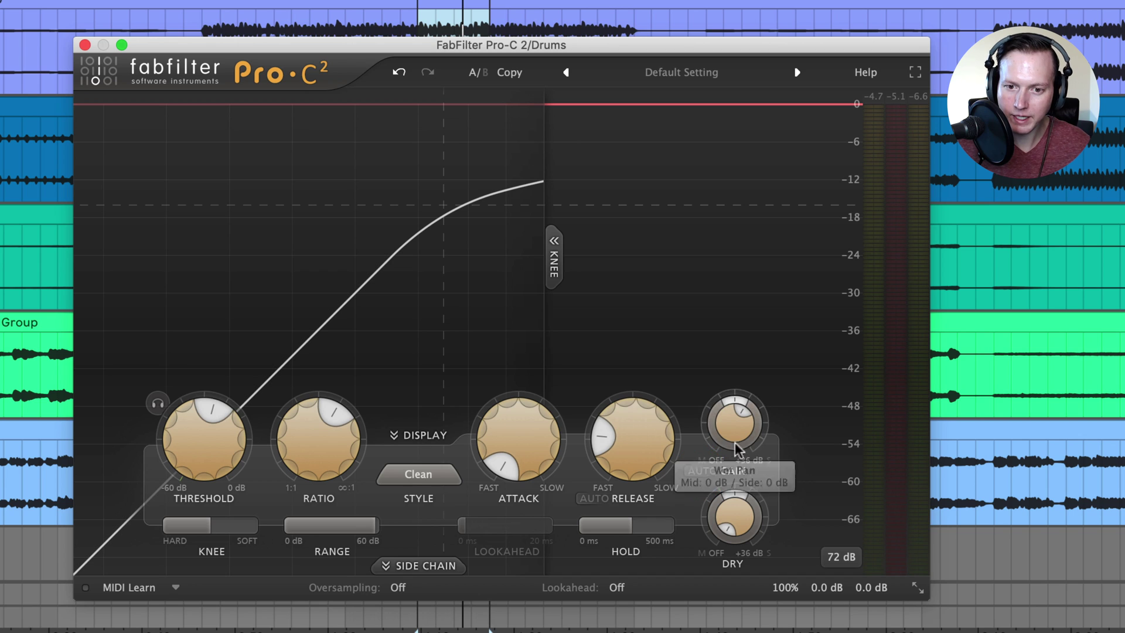
drag(730, 431, 772, 487)
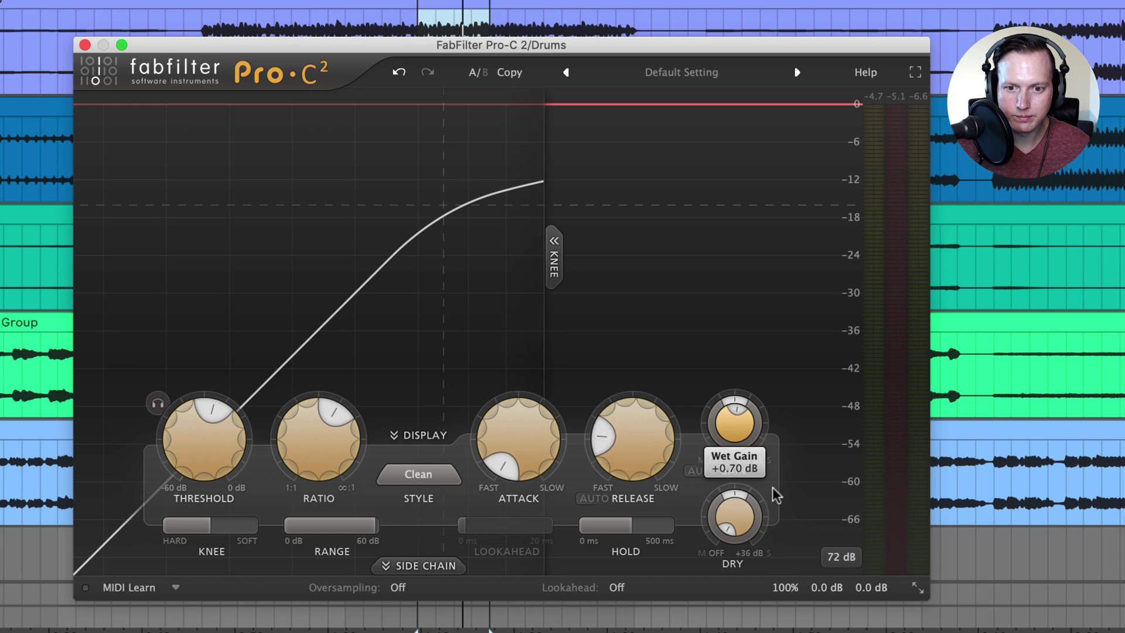
mouse_move(743, 518)
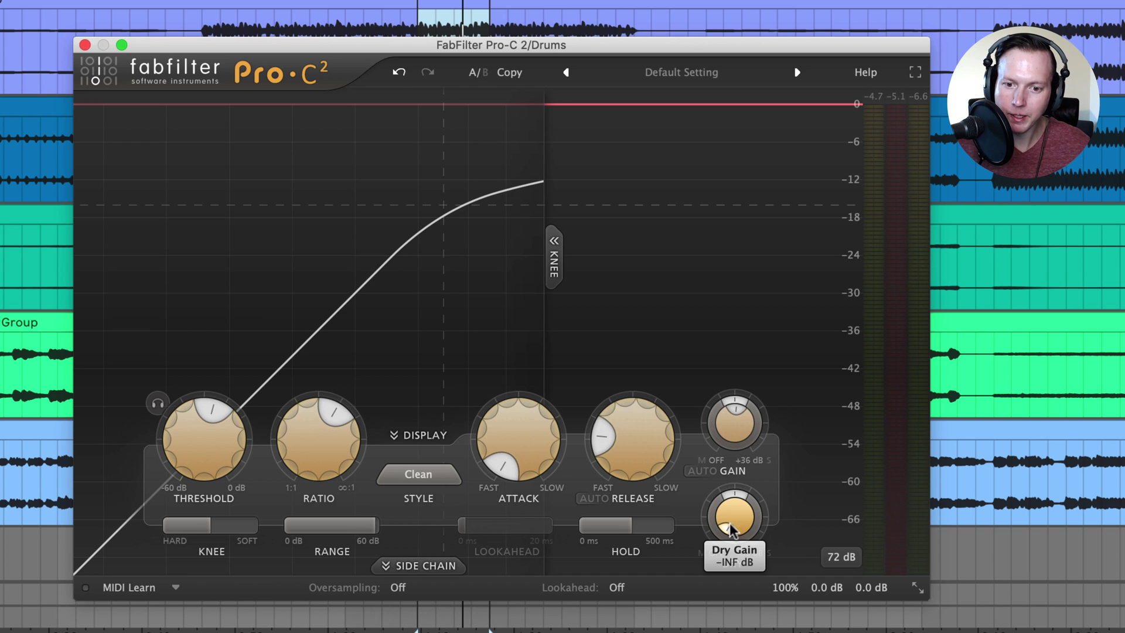
click(732, 529)
drag(732, 529, 736, 323)
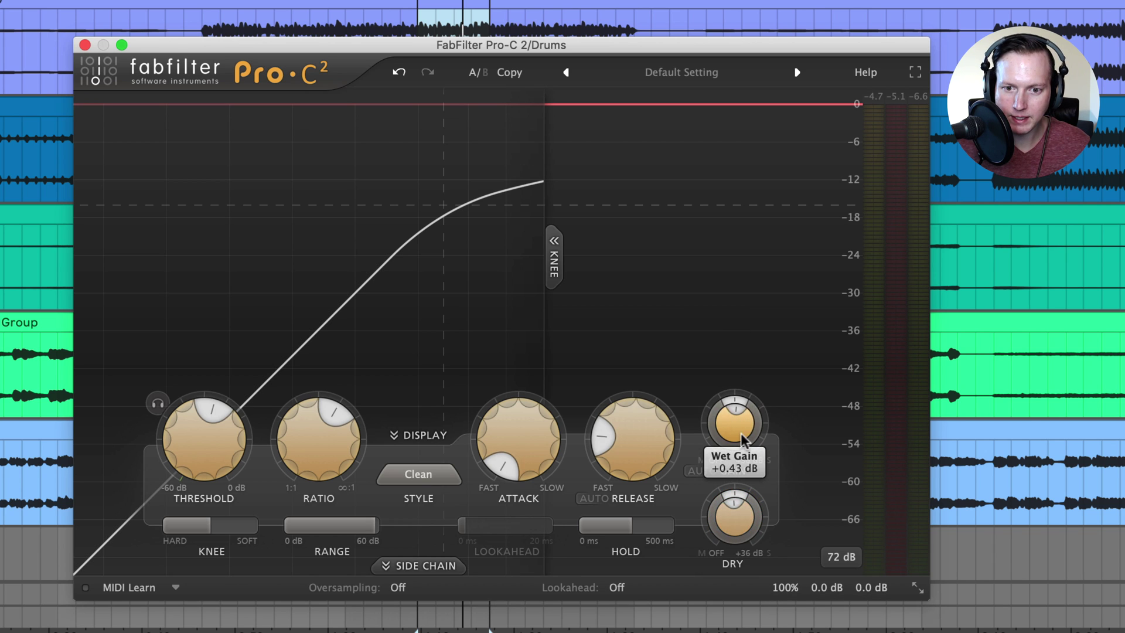
mouse_move(739, 433)
mouse_down()
mouse_move(737, 480)
mouse_move(736, 422)
mouse_move(732, 433)
mouse_up()
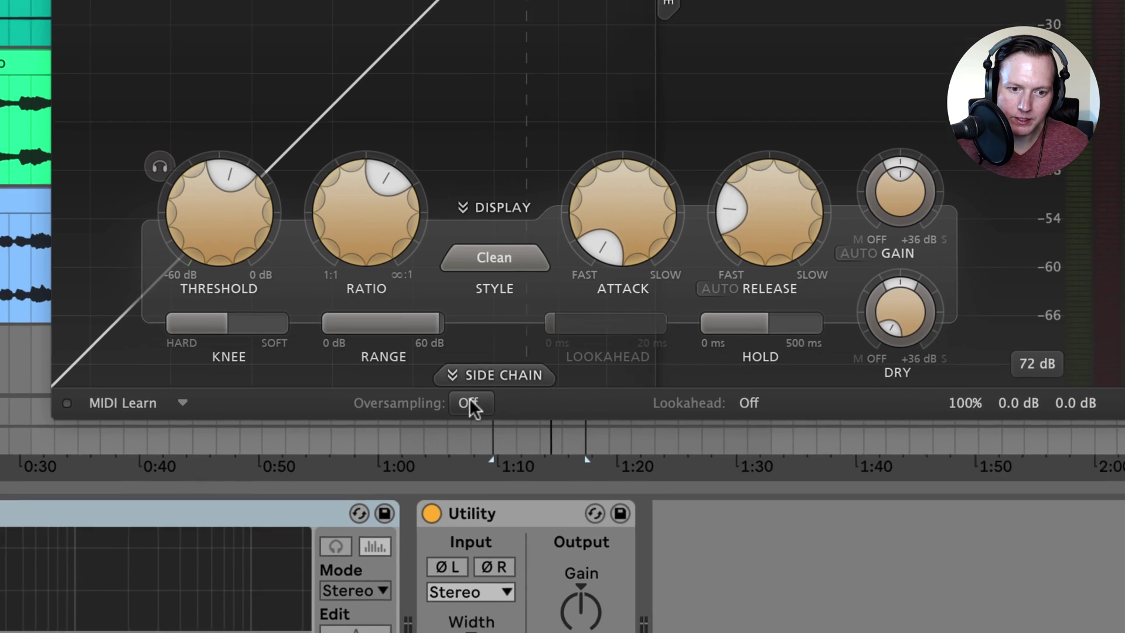
Review the oversampling options and keep oversampling off.
click(397, 587)
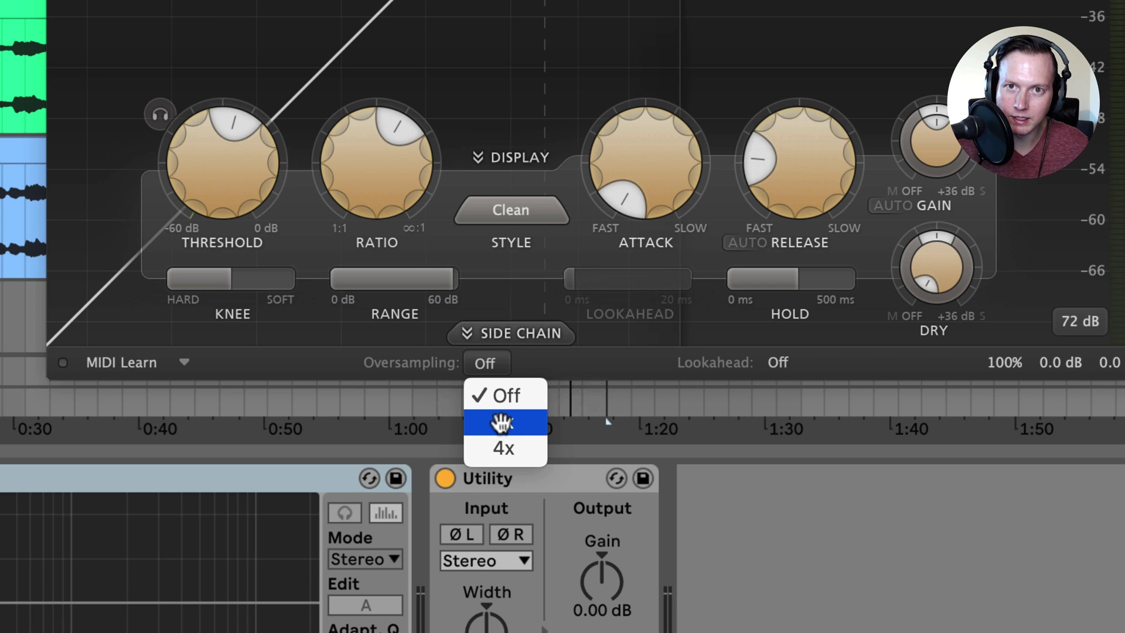
click(510, 389)
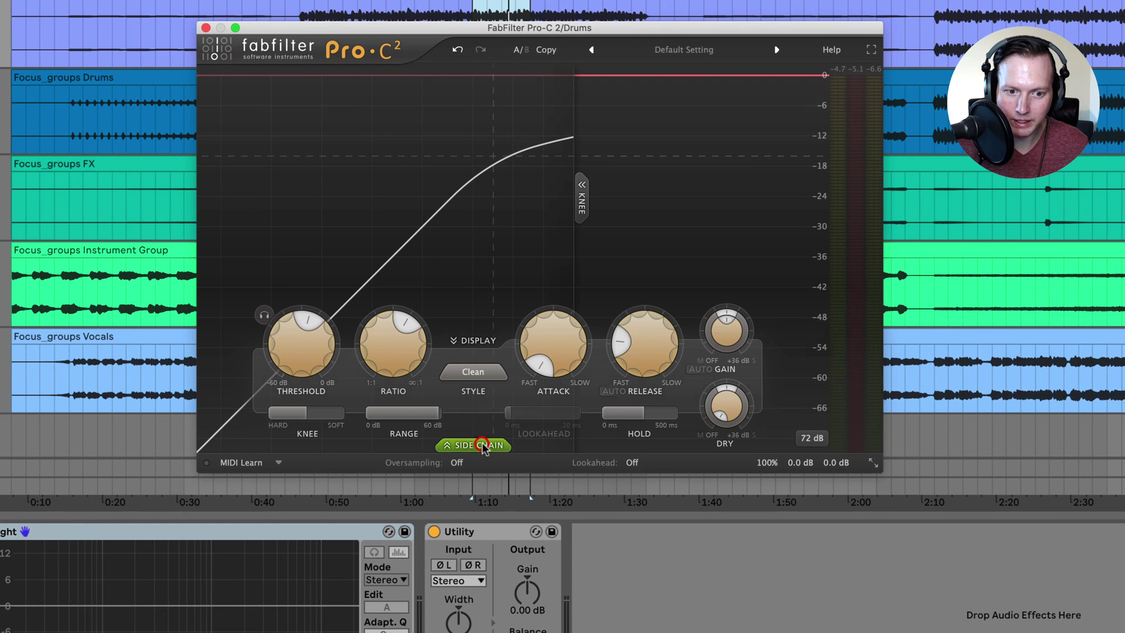
Expand the side chain section and keep its source set to the internal input.
click(481, 447)
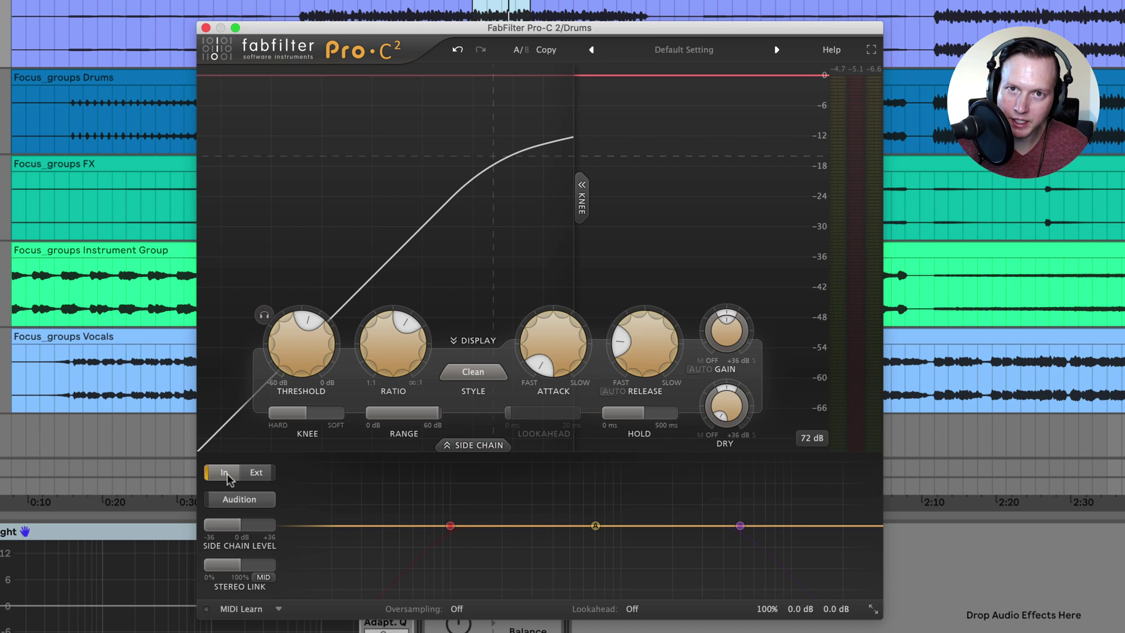
click(257, 472)
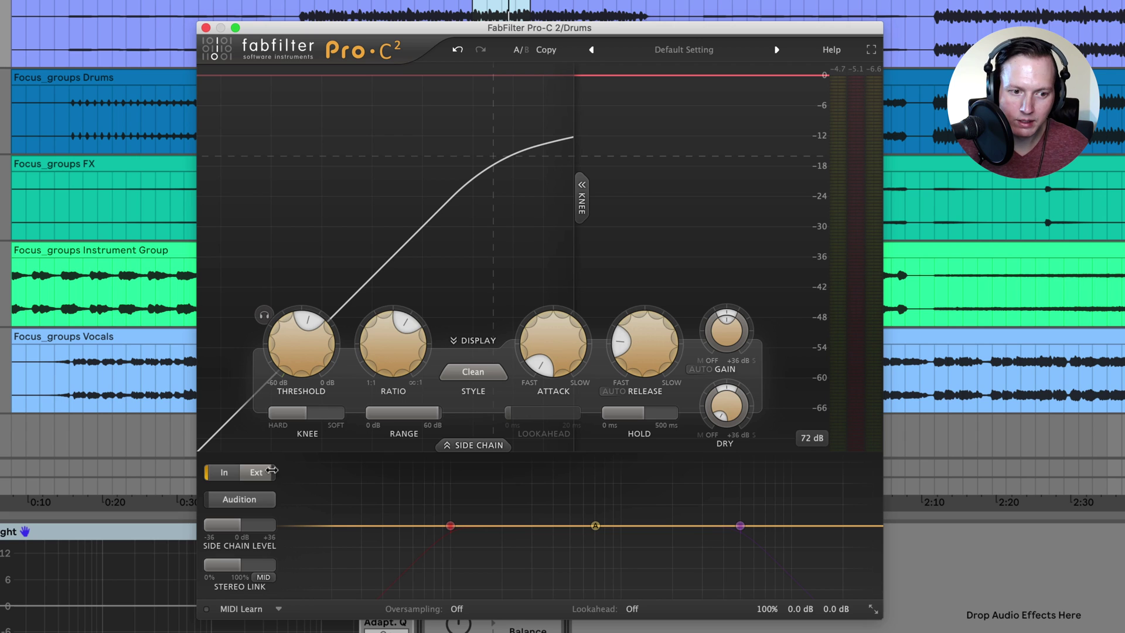
click(234, 476)
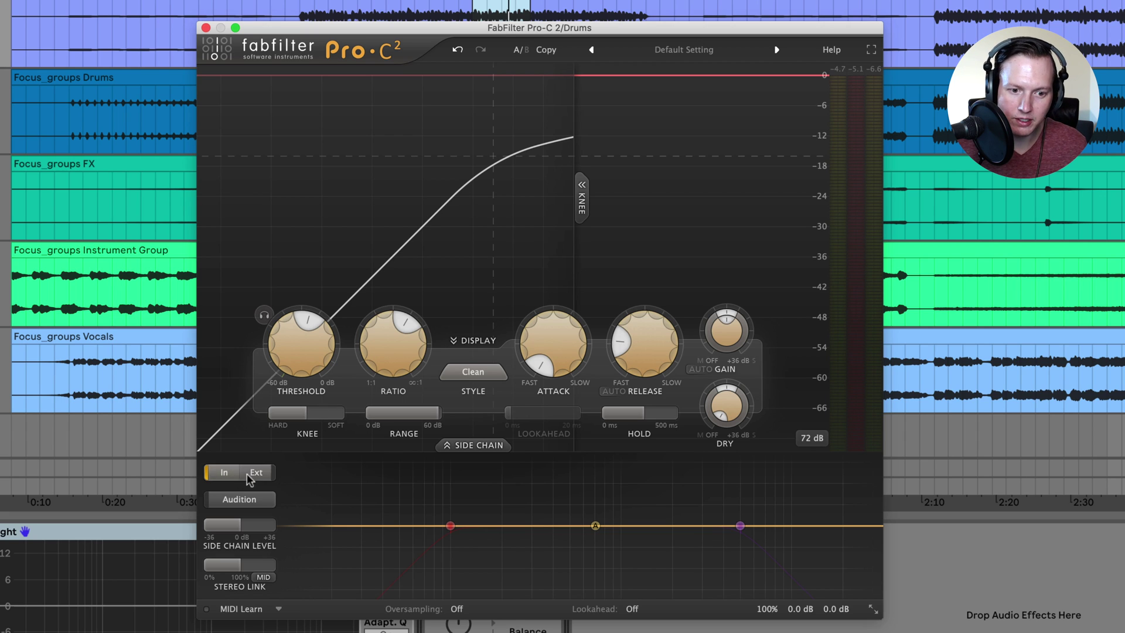
Sweep the side chain's low-cut filter to about 1384 Hz and back to about 33 Hz, and lower the high-cut to about 160 Hz.
mouse_move(469, 518)
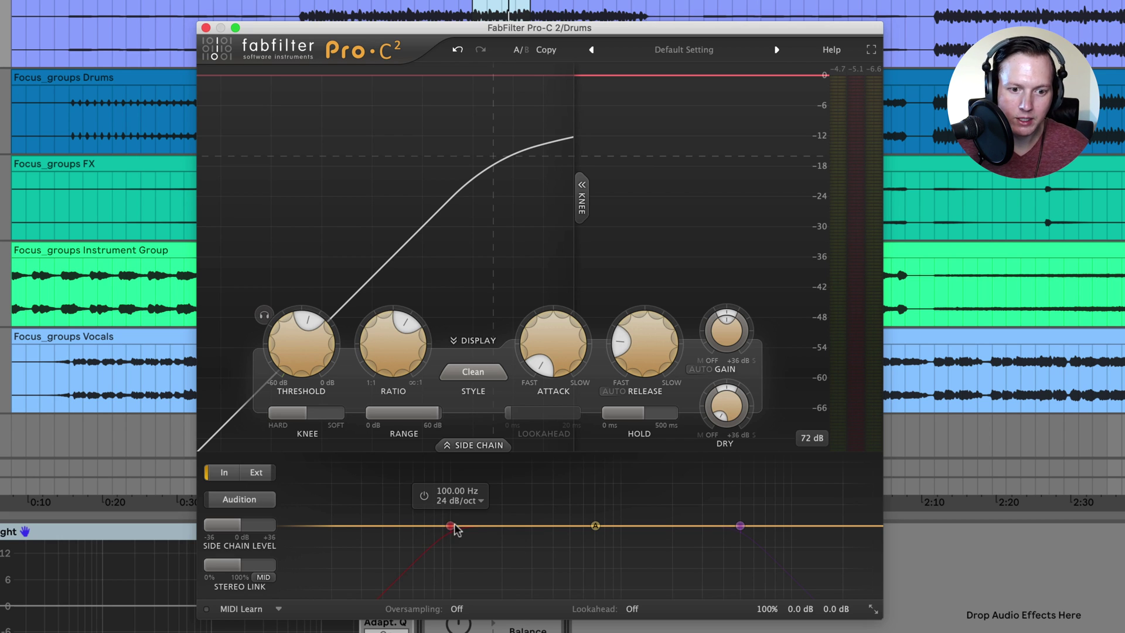
drag(448, 527, 645, 537)
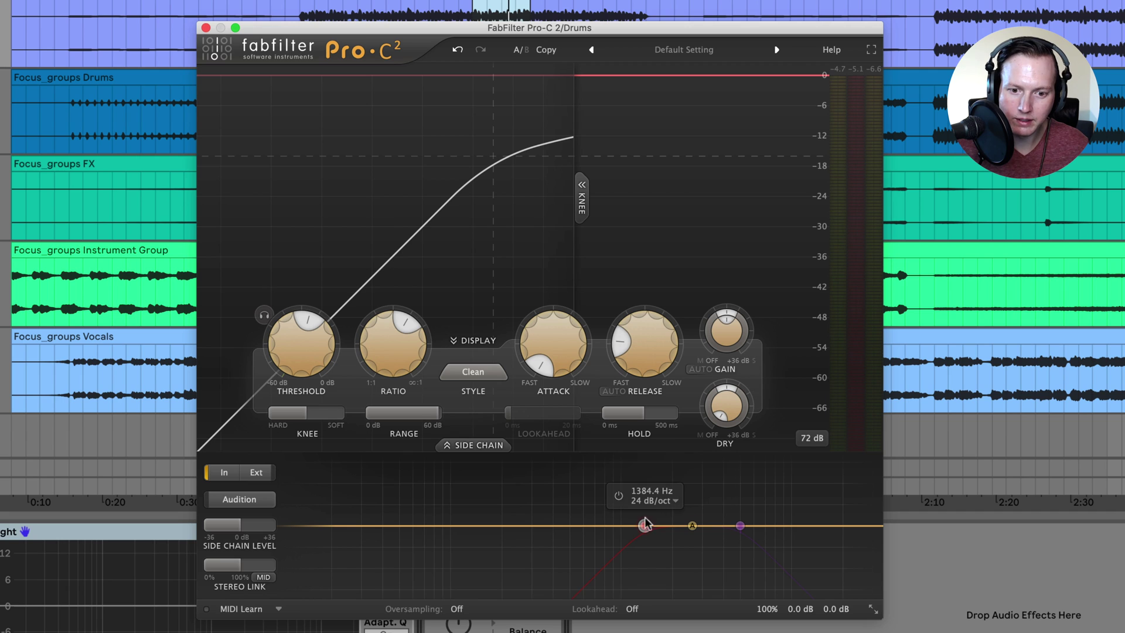
drag(645, 526, 396, 518)
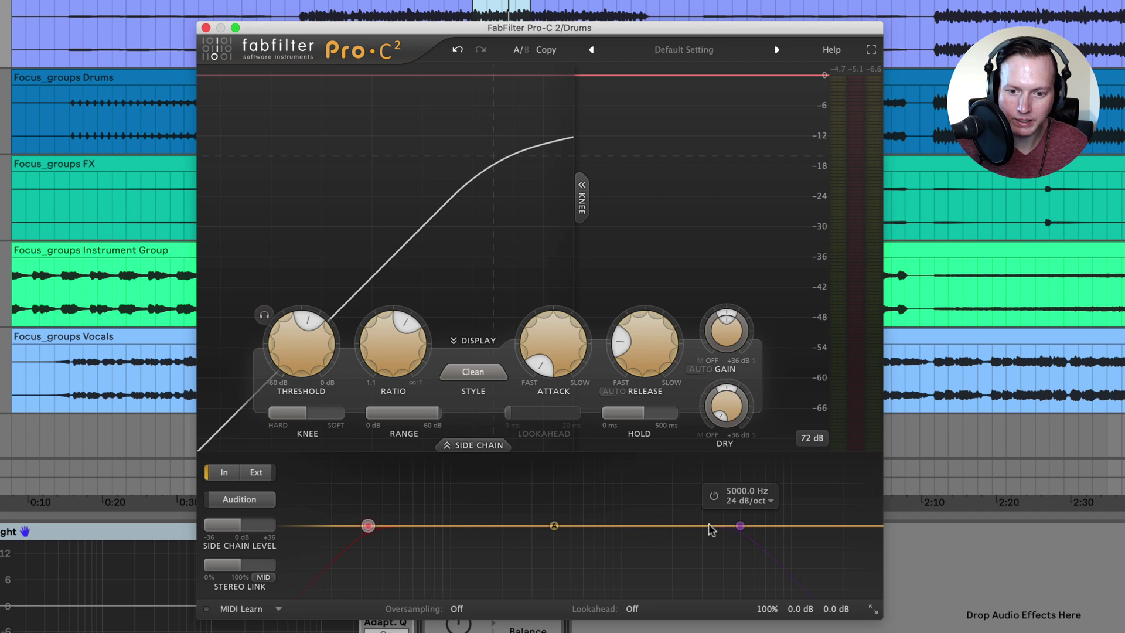
drag(740, 526, 484, 529)
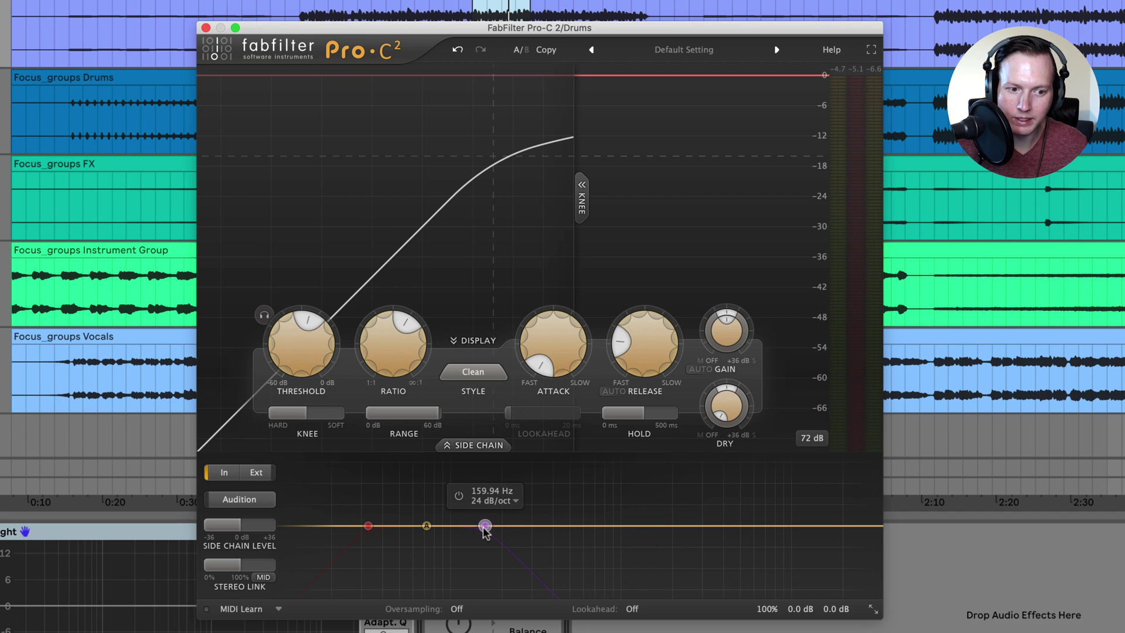
Audition the side chain while the drums play, enable its high-cut and low-cut filters, and raise the high-cut to about 16 kHz.
click(249, 503)
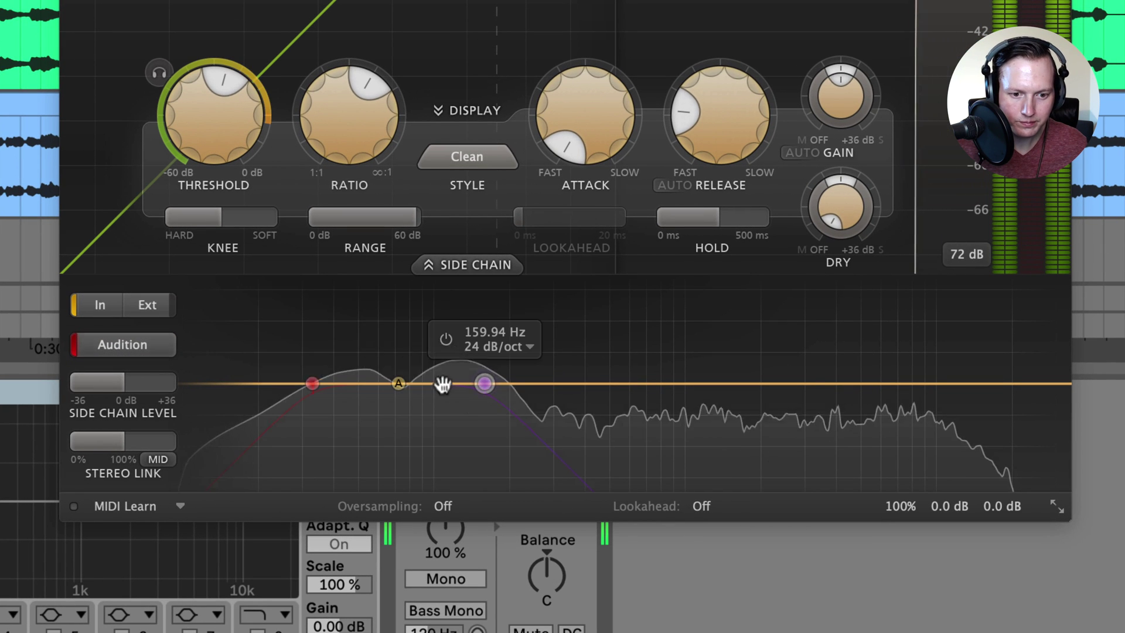
drag(484, 383, 466, 383)
click(423, 337)
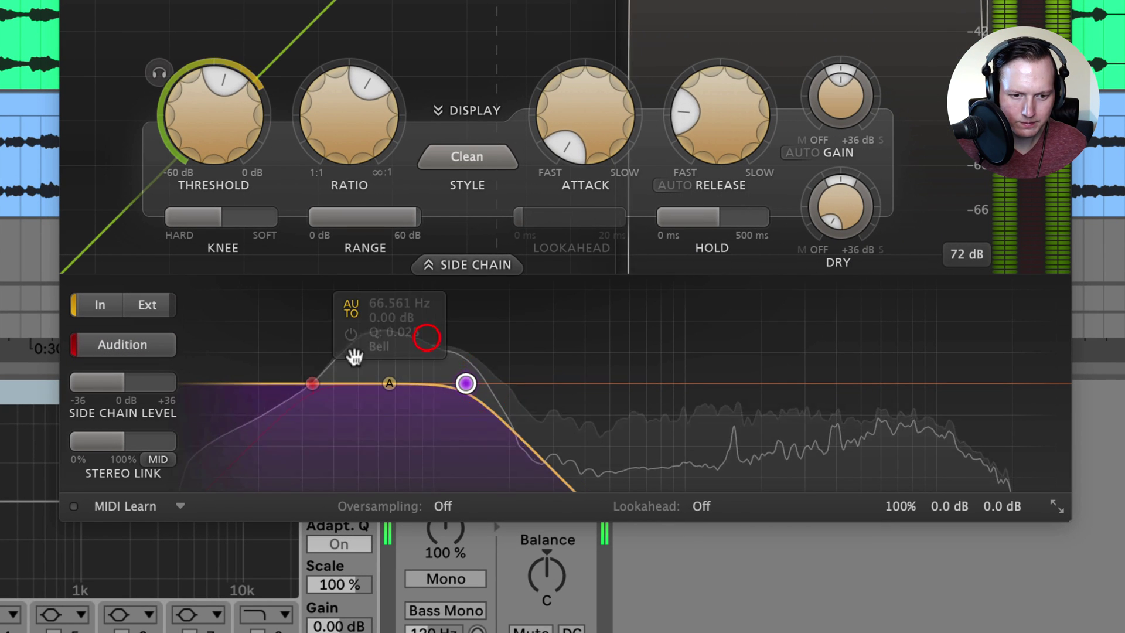
click(274, 339)
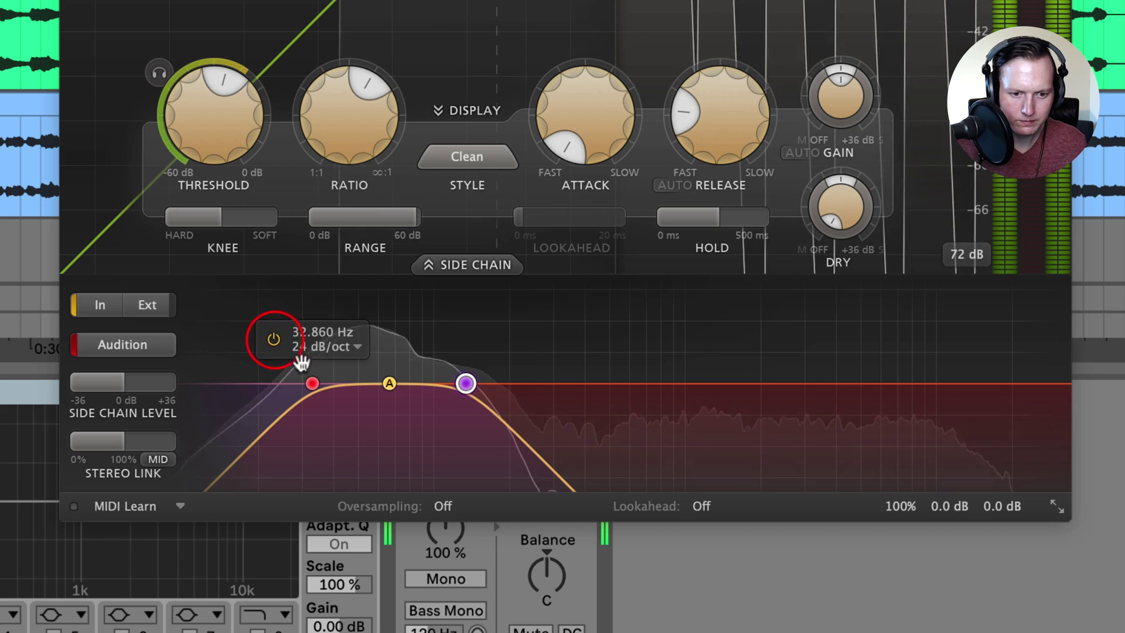
drag(461, 389, 984, 385)
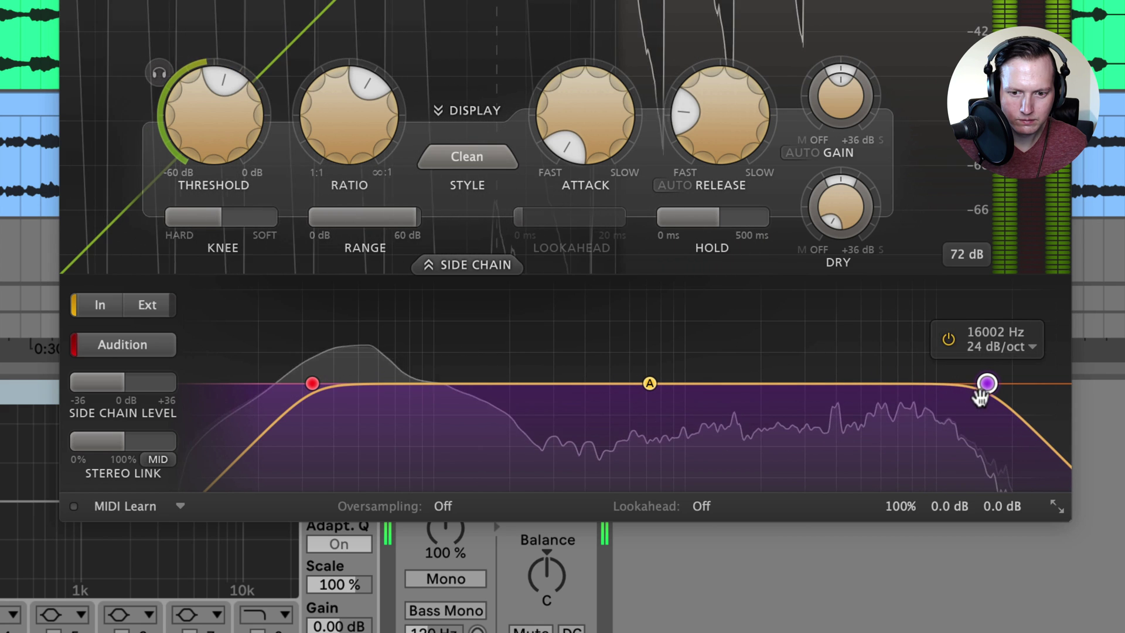
Raise the side chain's low-cut filter to about 4945 Hz and review its slope options, keeping 24 dB/oct.
drag(314, 384, 859, 383)
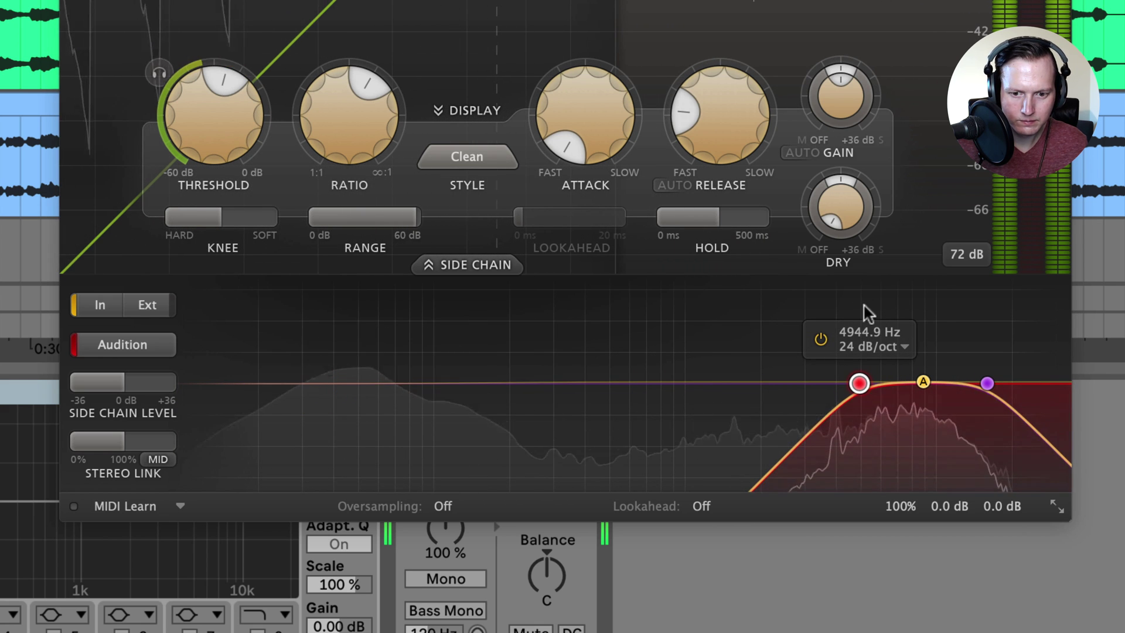
alt+click(859, 382)
click(822, 340)
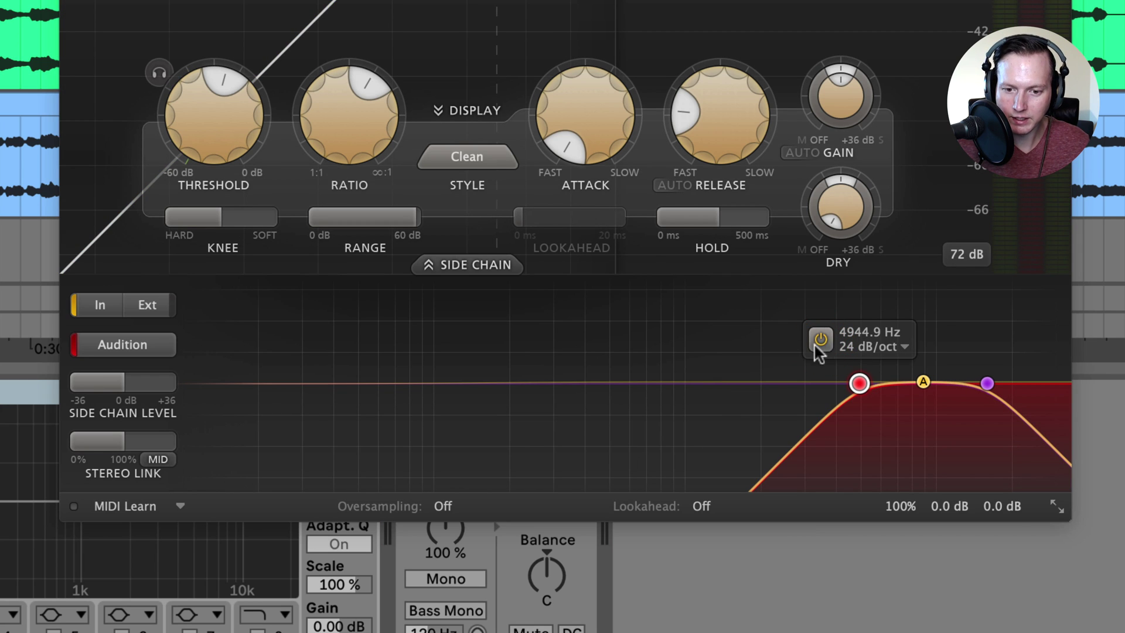
click(870, 348)
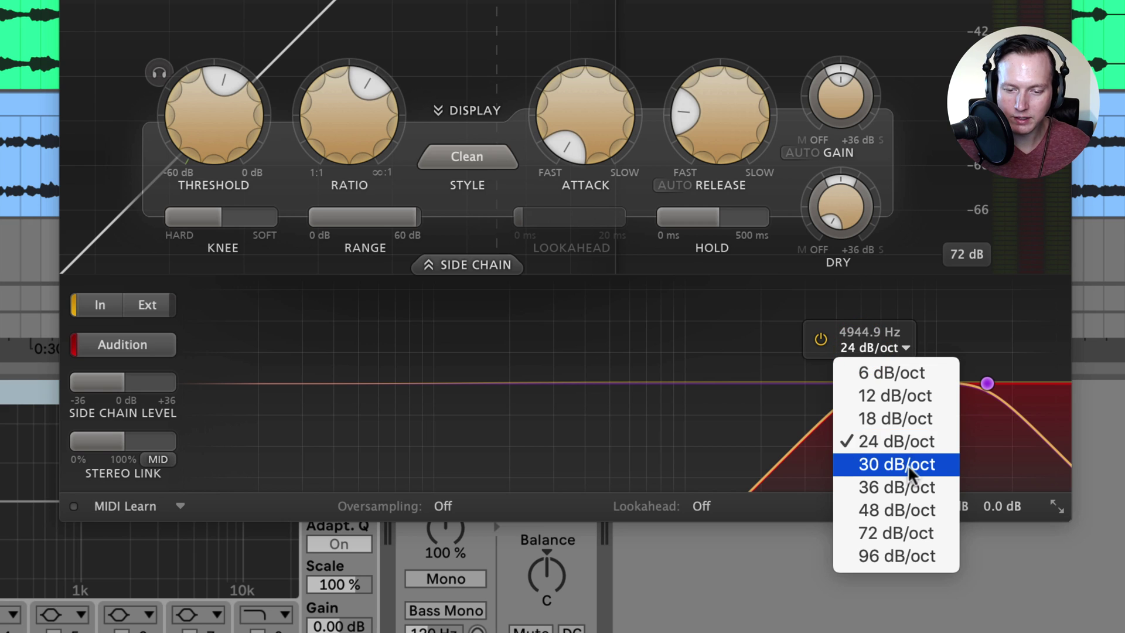
click(871, 347)
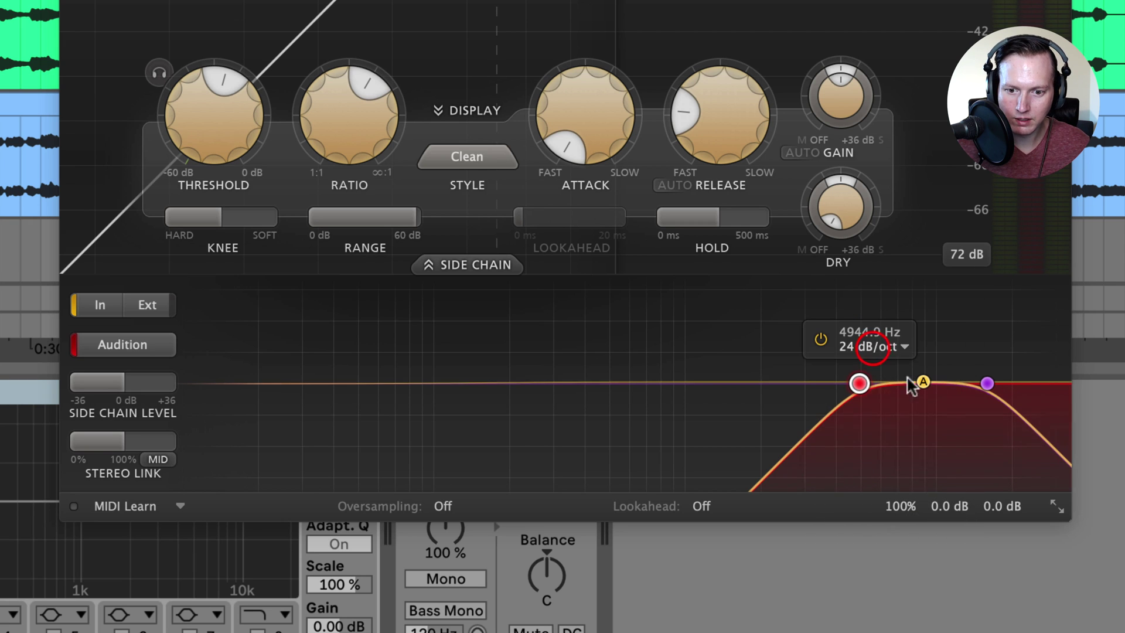
Return the side chain's low-cut filter to about 43 Hz and lower the high-cut filter in two stages.
drag(858, 383, 340, 383)
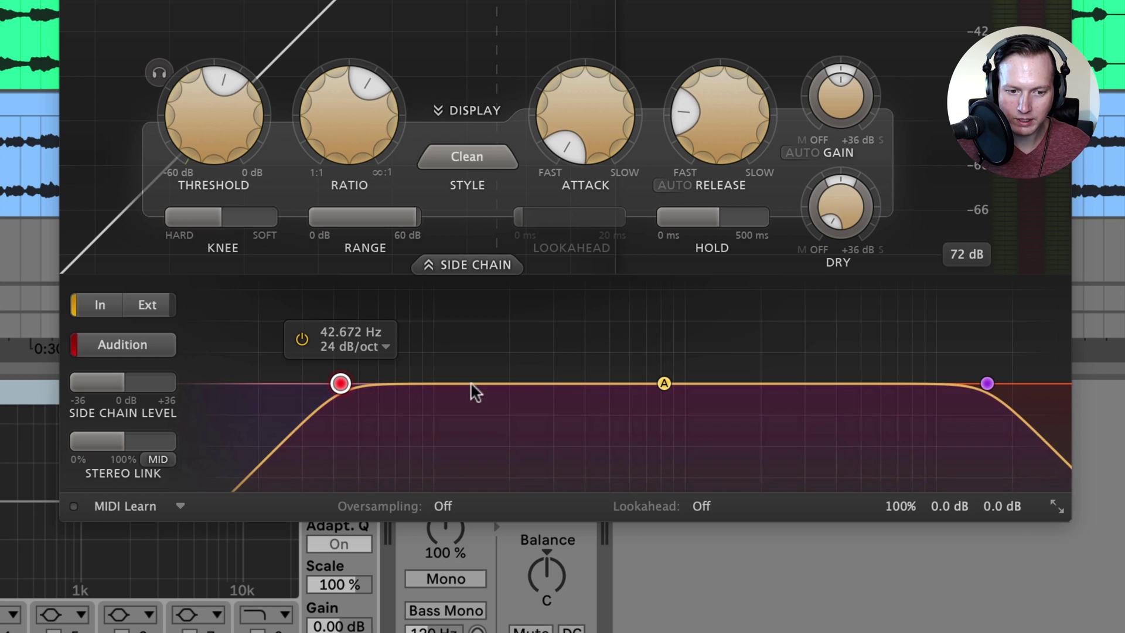
drag(986, 384, 866, 388)
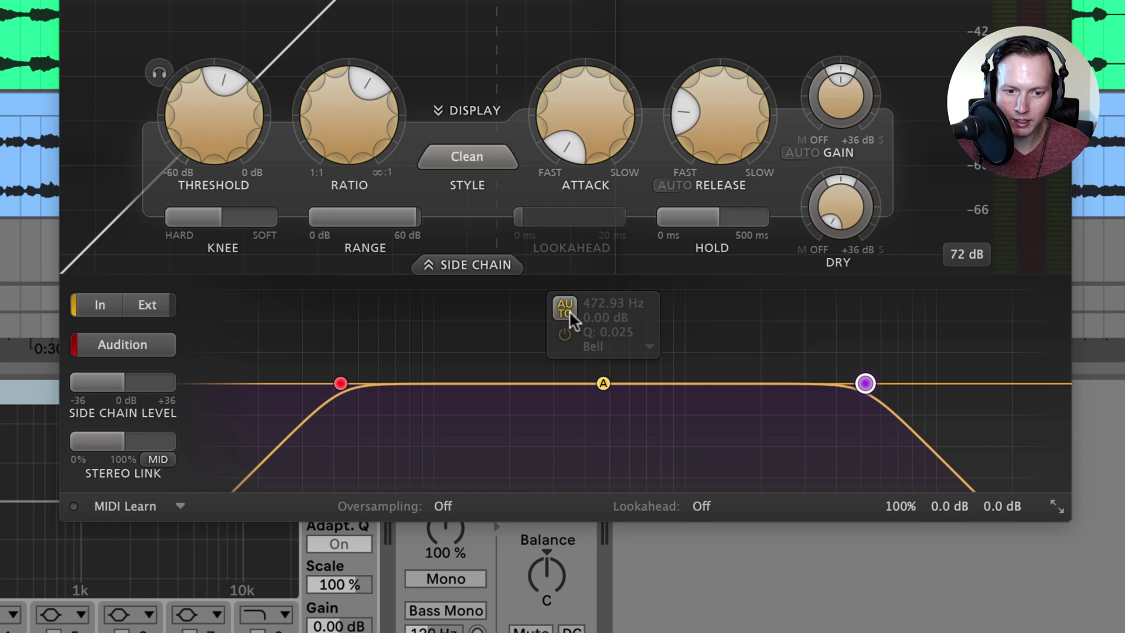
drag(864, 382, 716, 387)
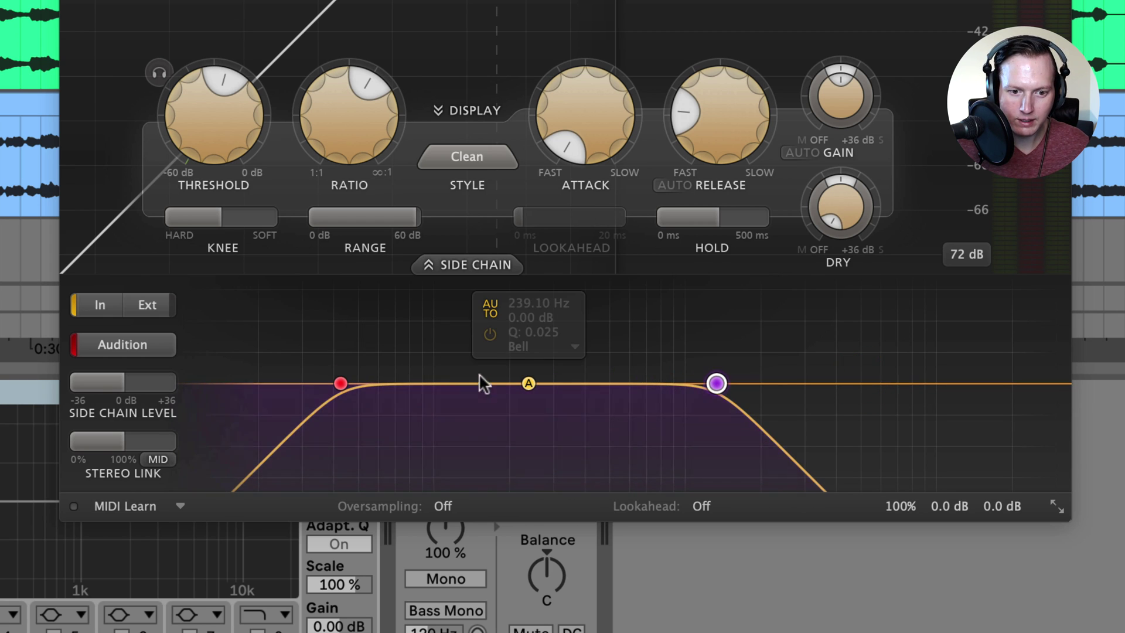
Try a Low Shelf on the side chain's middle band, boost it to +1.04 dB at about 252 Hz, and set it back to Bell.
click(534, 347)
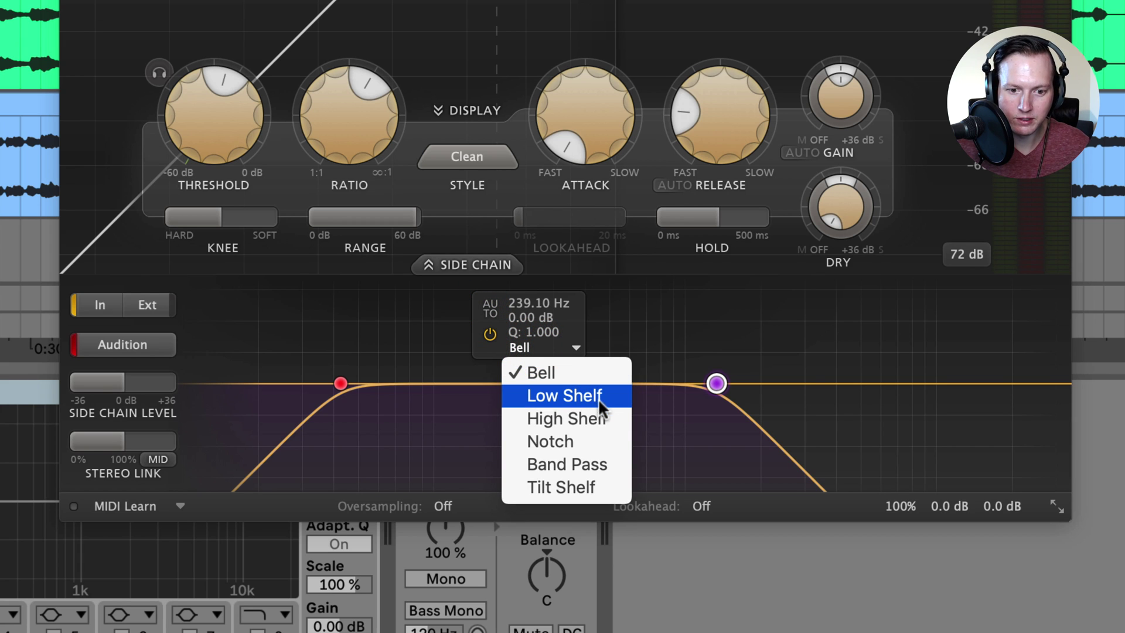
click(598, 398)
mouse_move(531, 388)
mouse_down()
mouse_move(526, 447)
mouse_move(544, 403)
mouse_move(530, 379)
mouse_up()
click(556, 345)
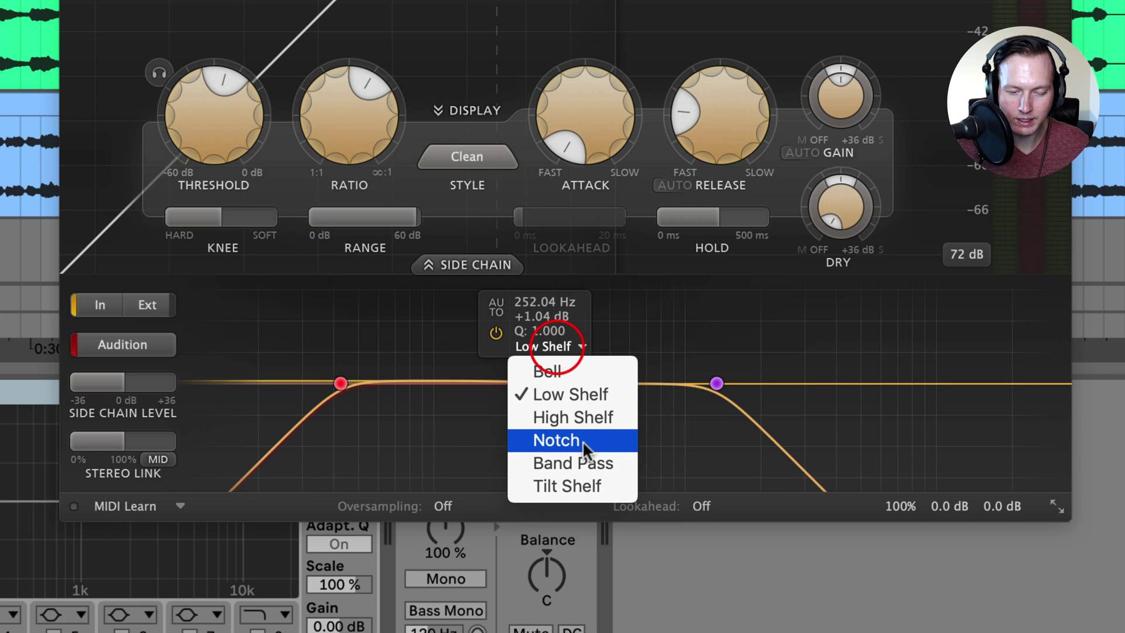
click(578, 373)
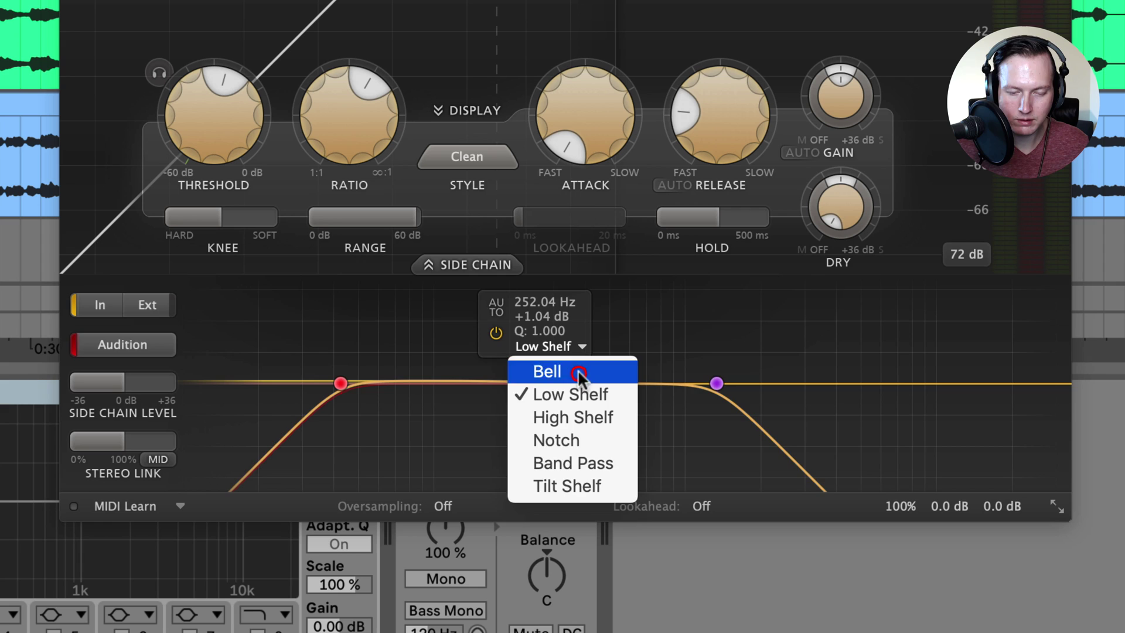
Turn off the side chain audition and reduce the Stereo Link to 0%.
click(117, 340)
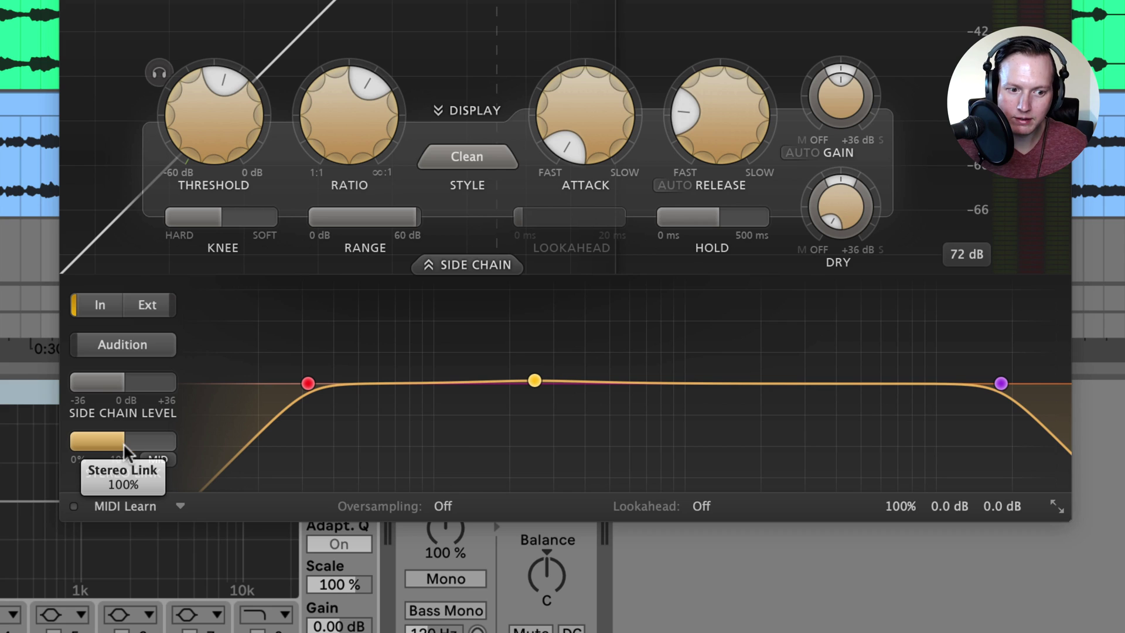
drag(118, 445, 25, 457)
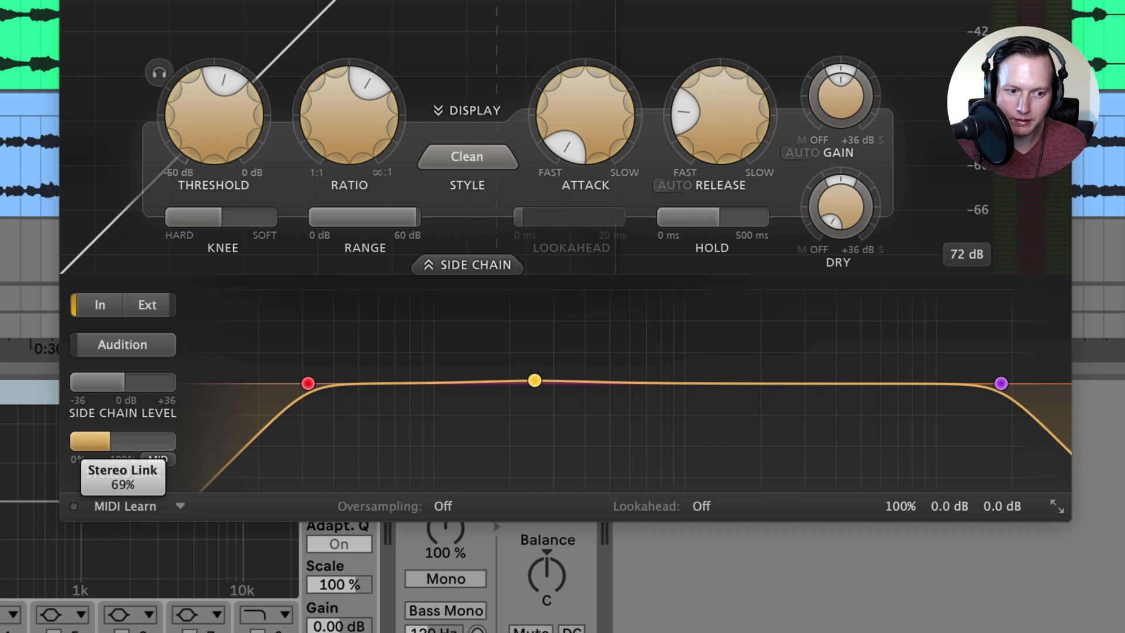
drag(109, 441, 73, 441)
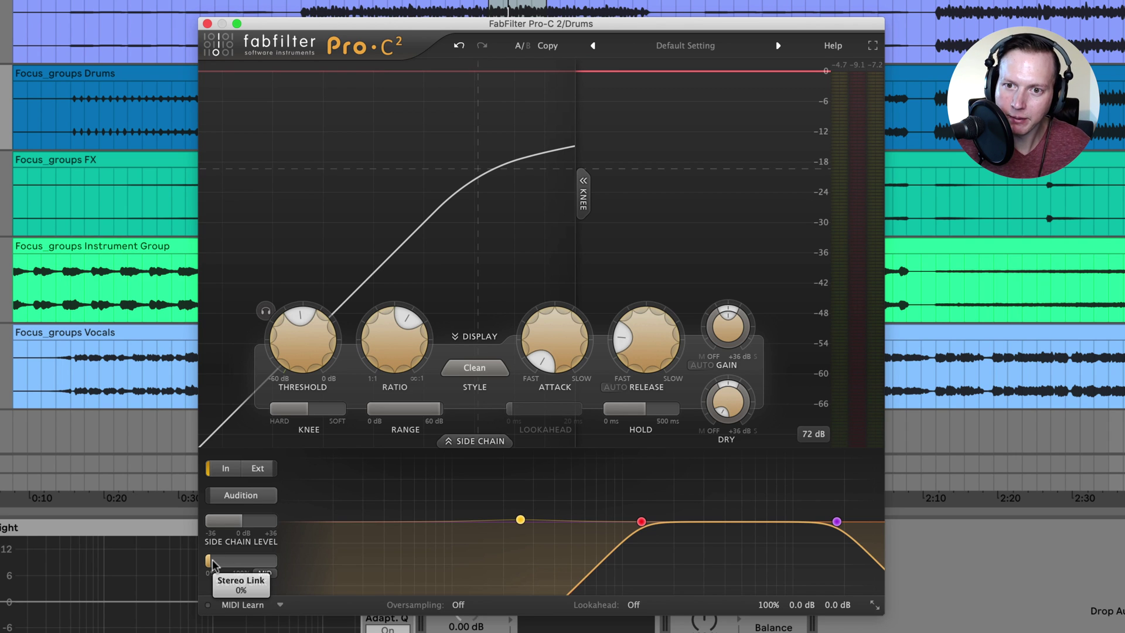
Play the drums, raise the side chain's low-cut filter to about 2009 Hz, and lower the threshold slightly.
mouse_move(517, 448)
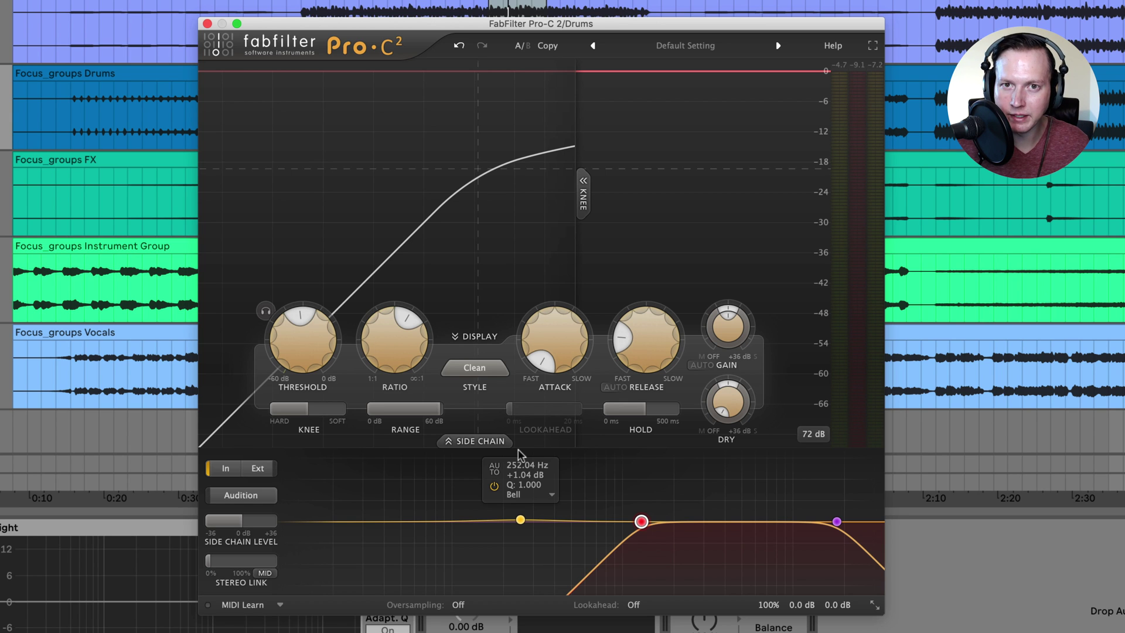
key(space)
drag(641, 520, 674, 522)
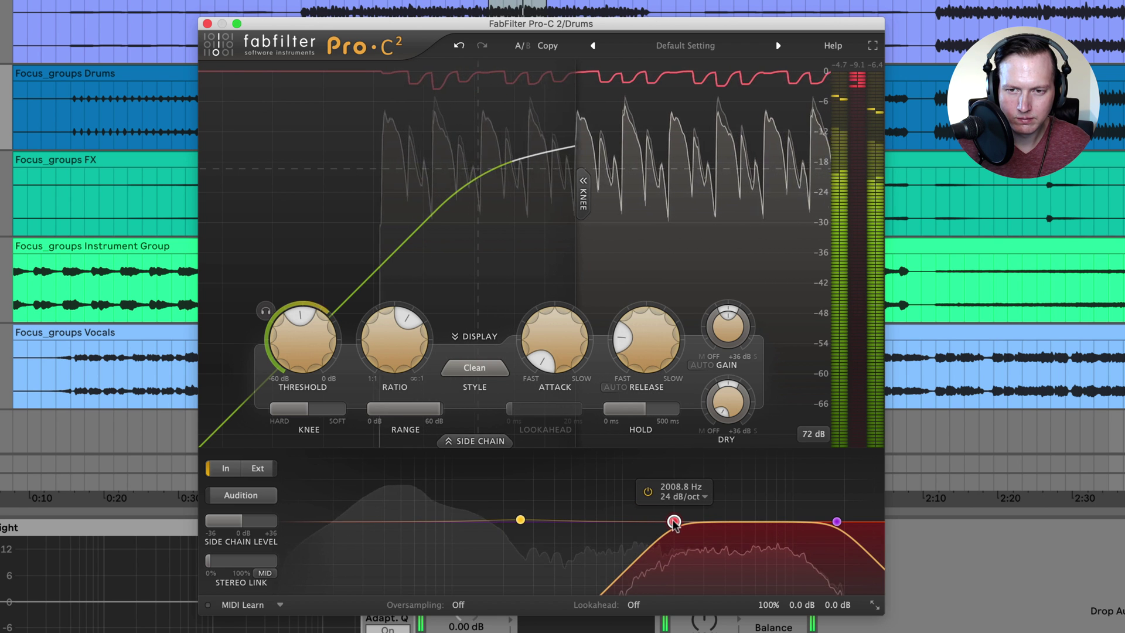
click(299, 334)
drag(298, 334, 321, 370)
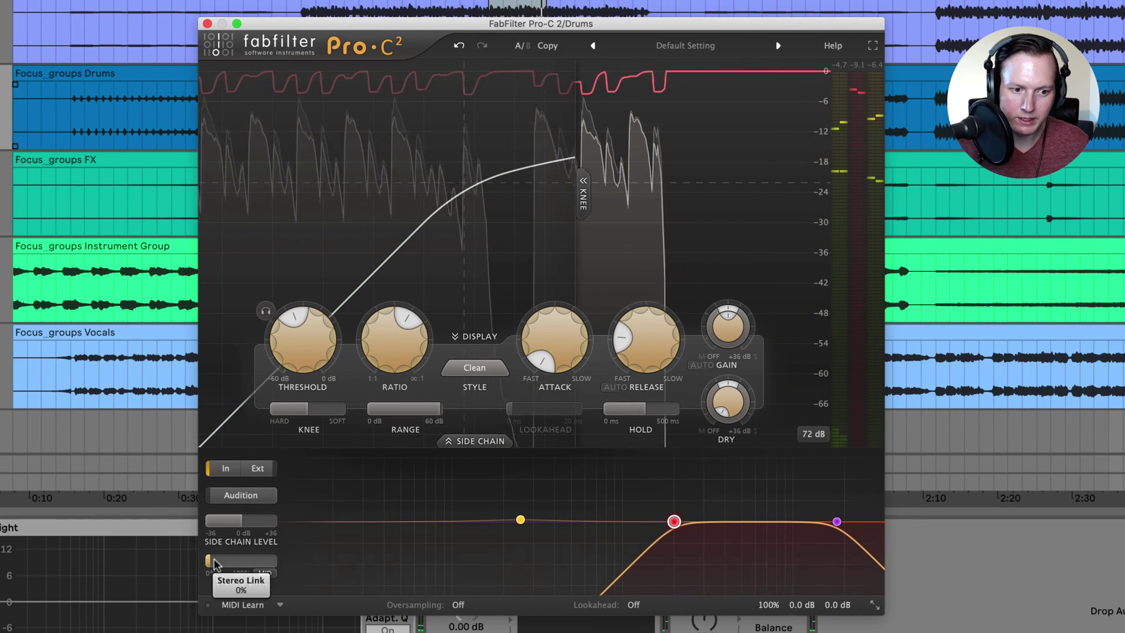
Raise the Stereo Link to 100% and play the drums while examining the gain reduction meter.
drag(245, 566, 463, 552)
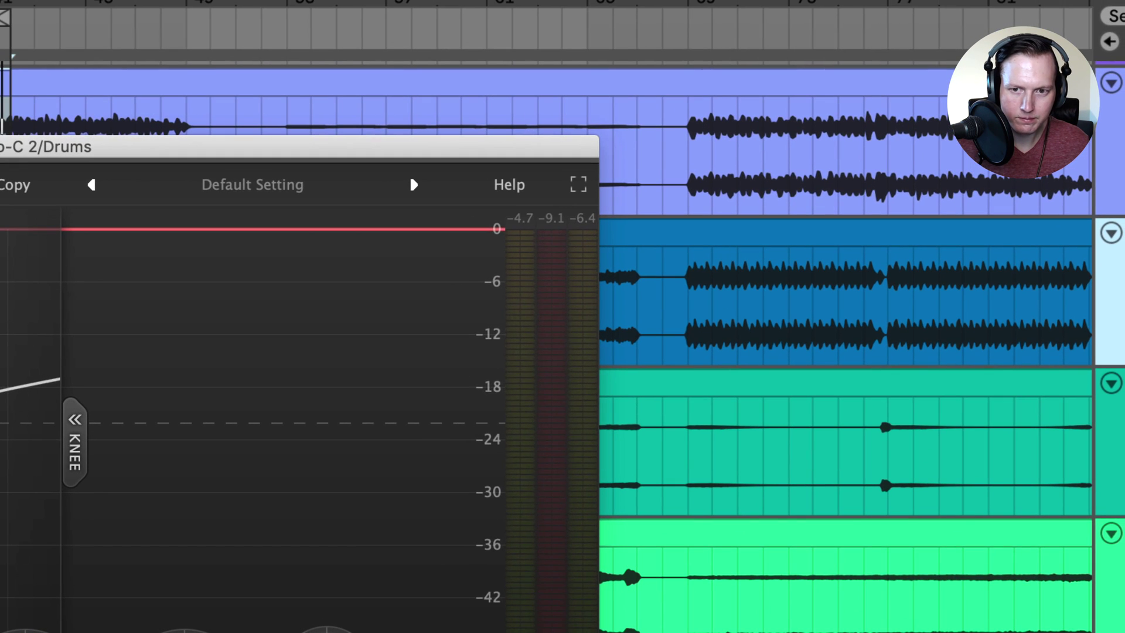
key(space)
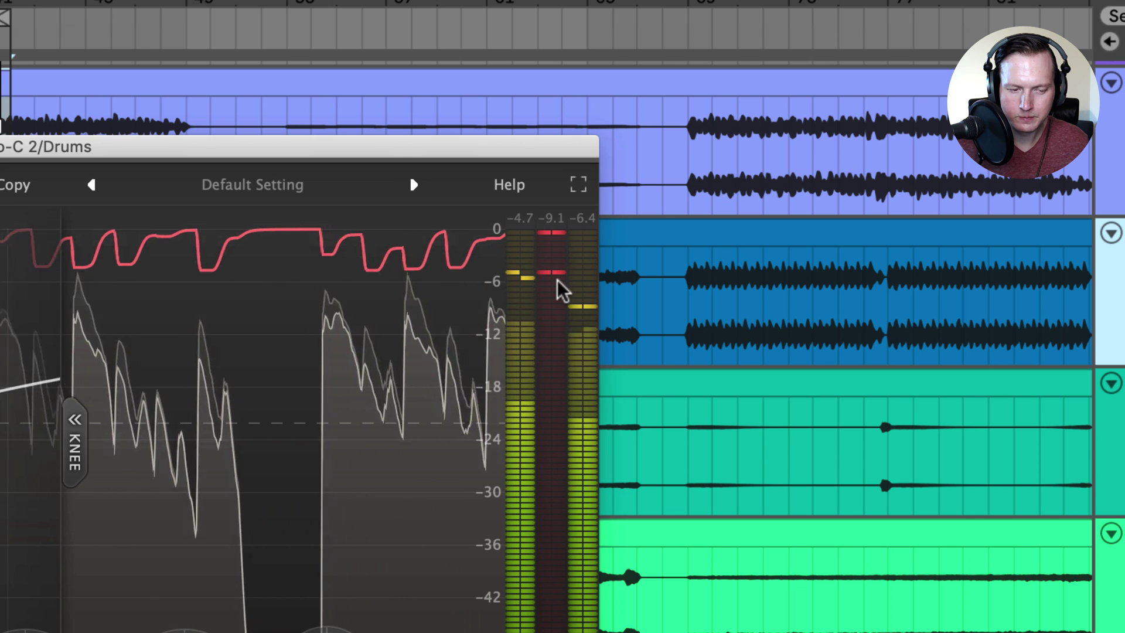
key(space)
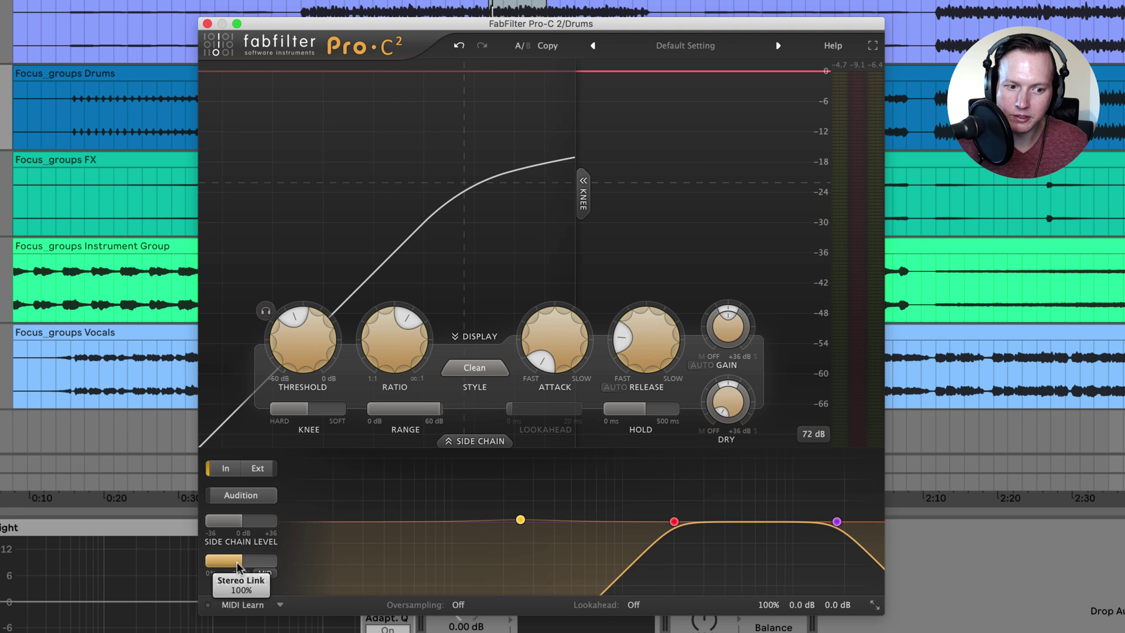
Push the Stereo Link beyond 100% to full Mid-only, and switch its mode to Side.
drag(237, 565, 289, 564)
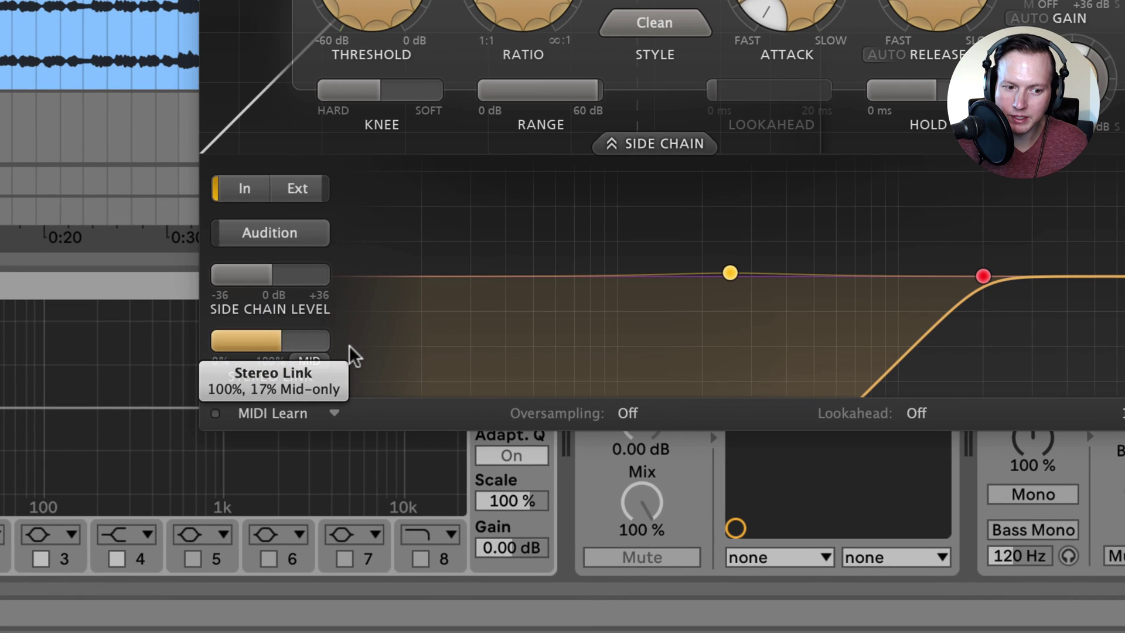
drag(349, 354, 524, 374)
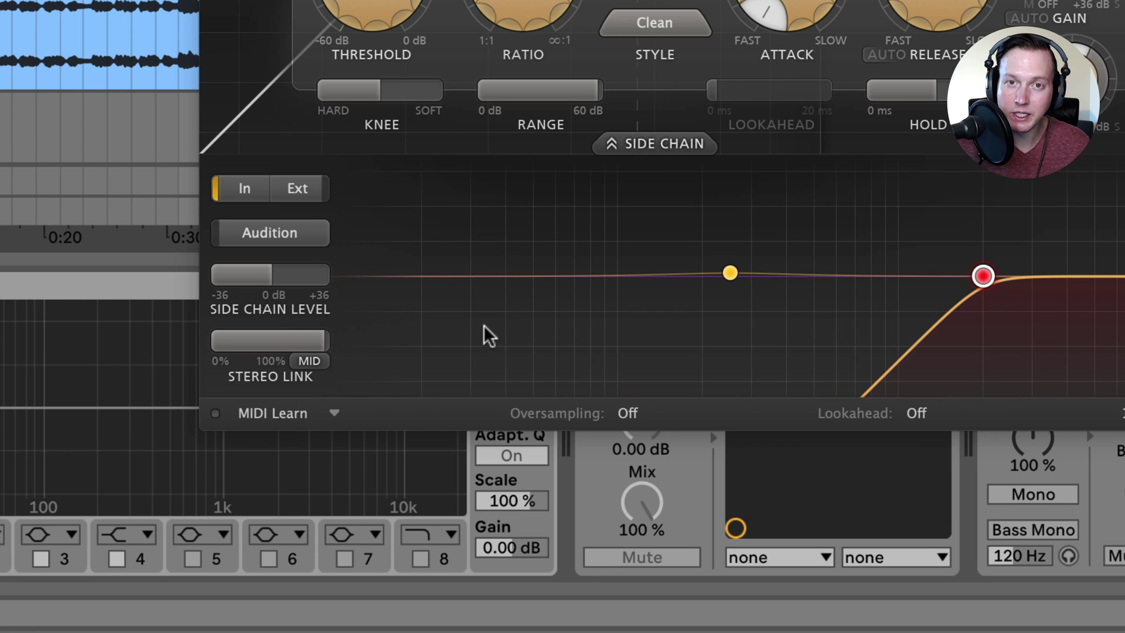
click(310, 361)
click(350, 381)
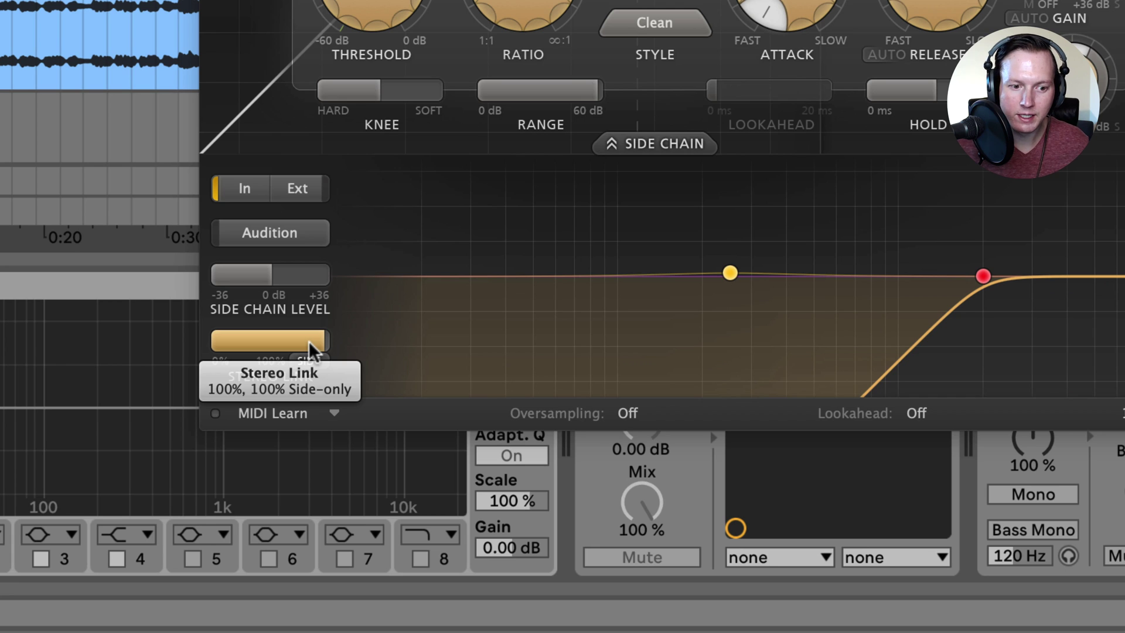
drag(318, 342, 370, 346)
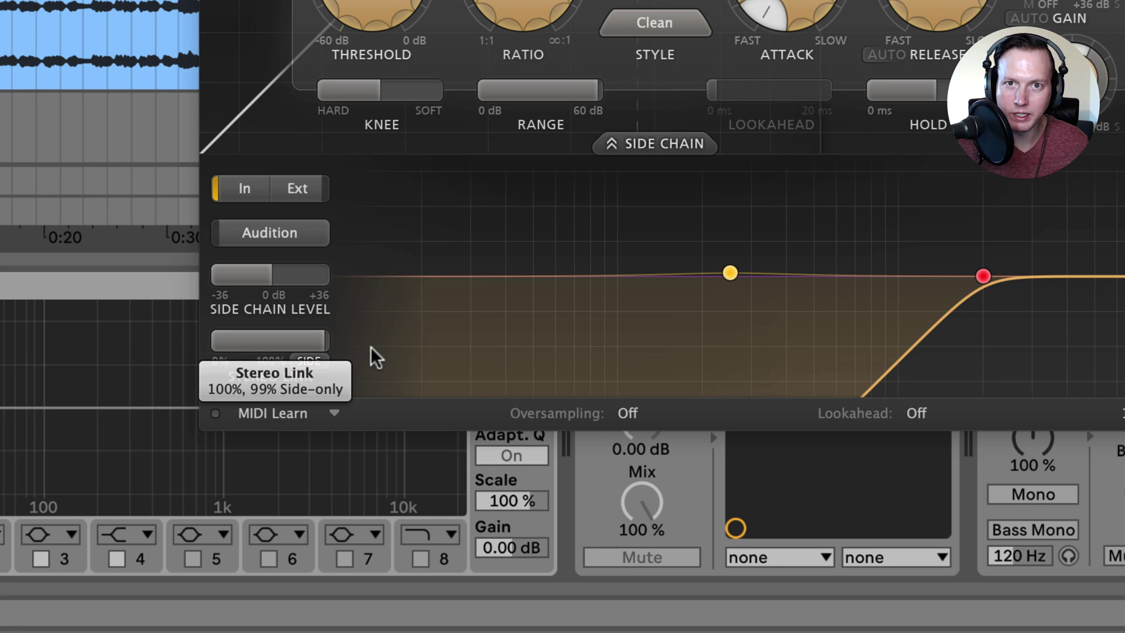
Switch the Stereo Link mode to M>S and on to S>M, and lower the link back to plain 100%.
click(310, 361)
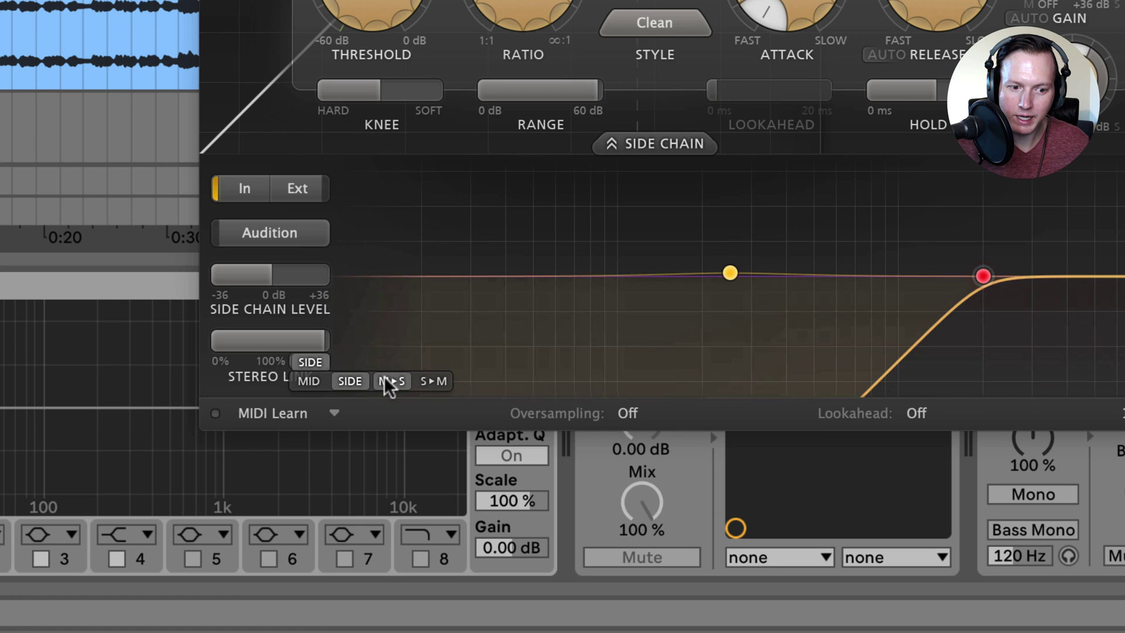
click(393, 382)
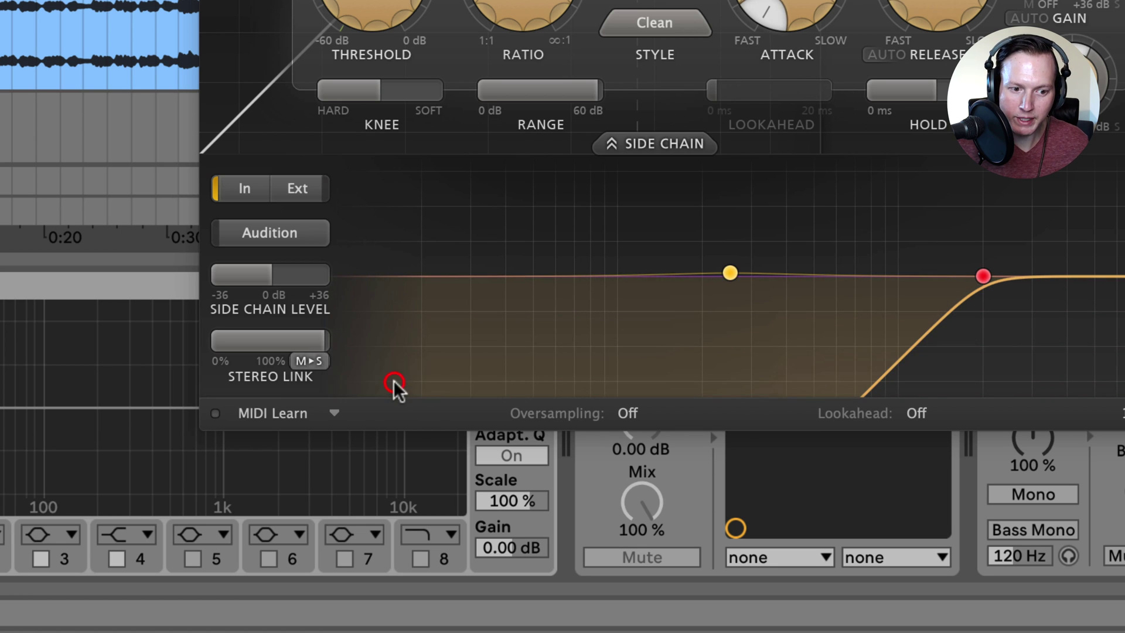
click(308, 358)
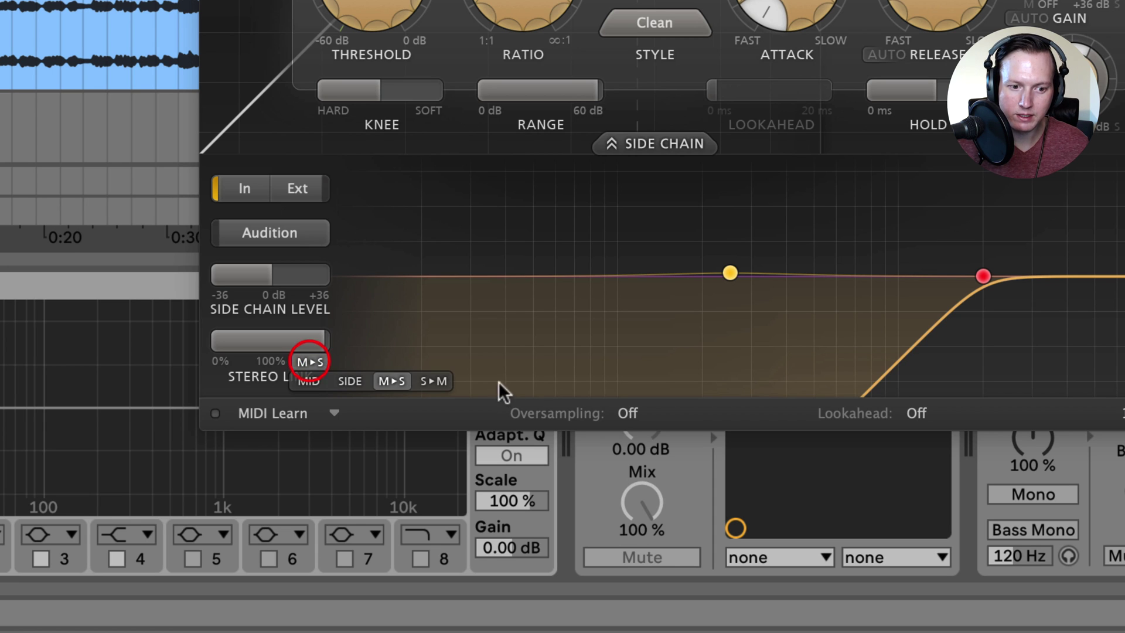
click(428, 379)
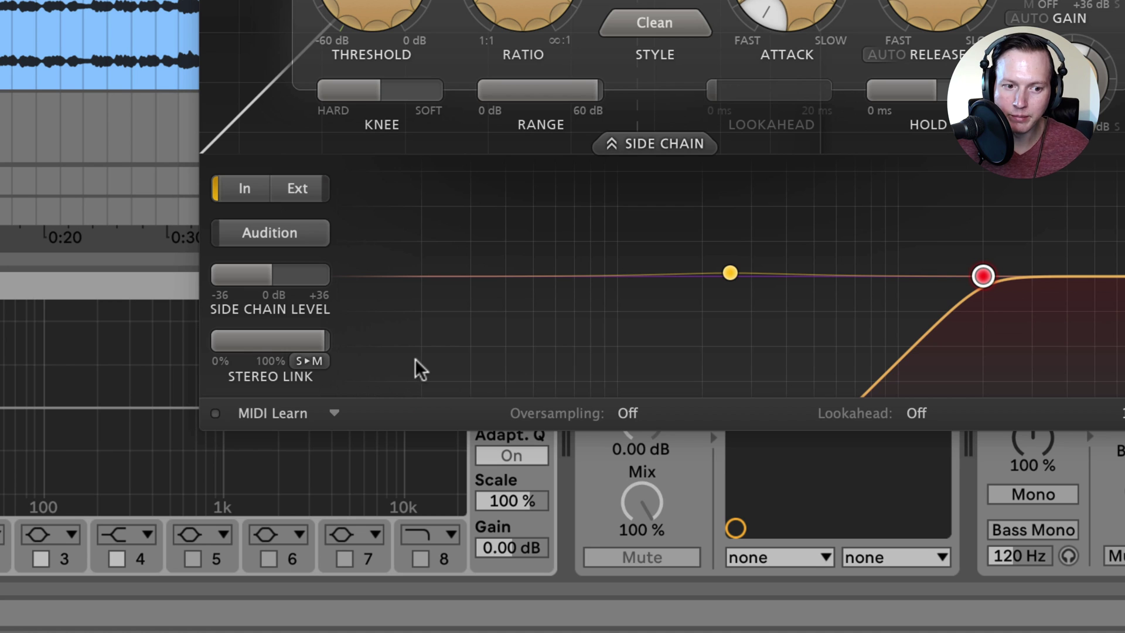
mouse_move(271, 338)
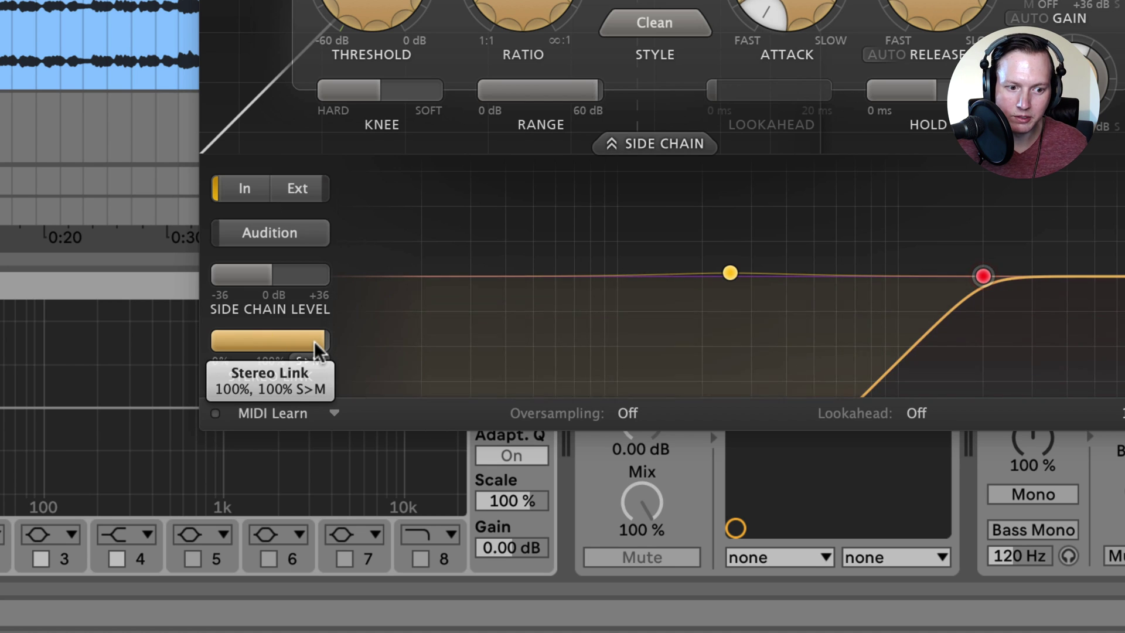
drag(314, 341, 134, 396)
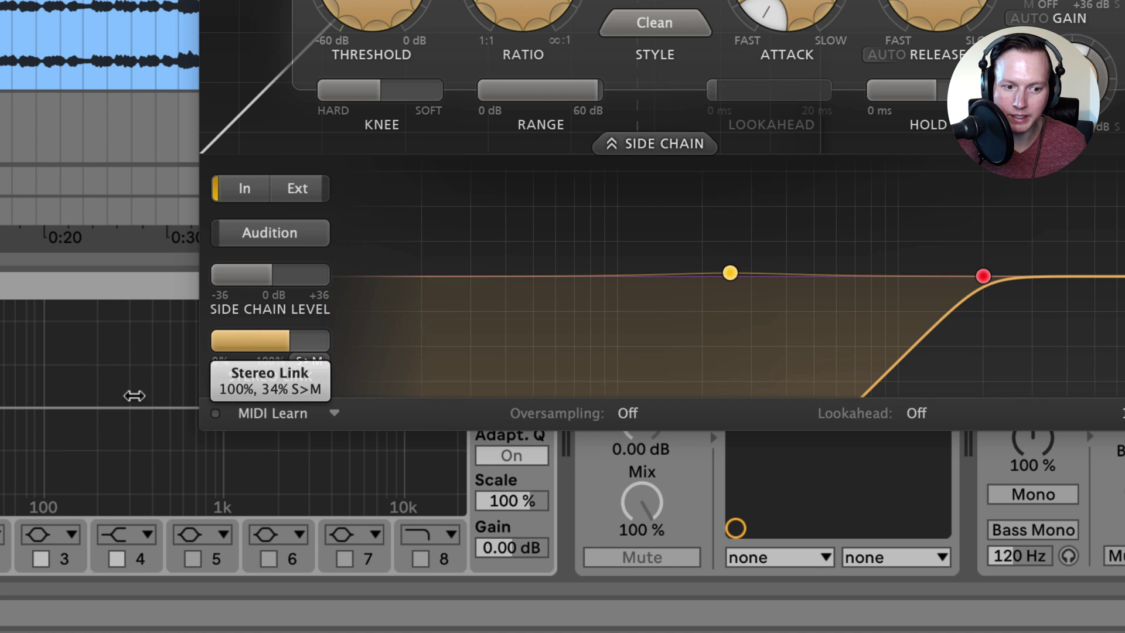
Close the drums compressor window and set the Sidechain input of the Bass track's Pro-C 2 to Drums.
mouse_move(790, 293)
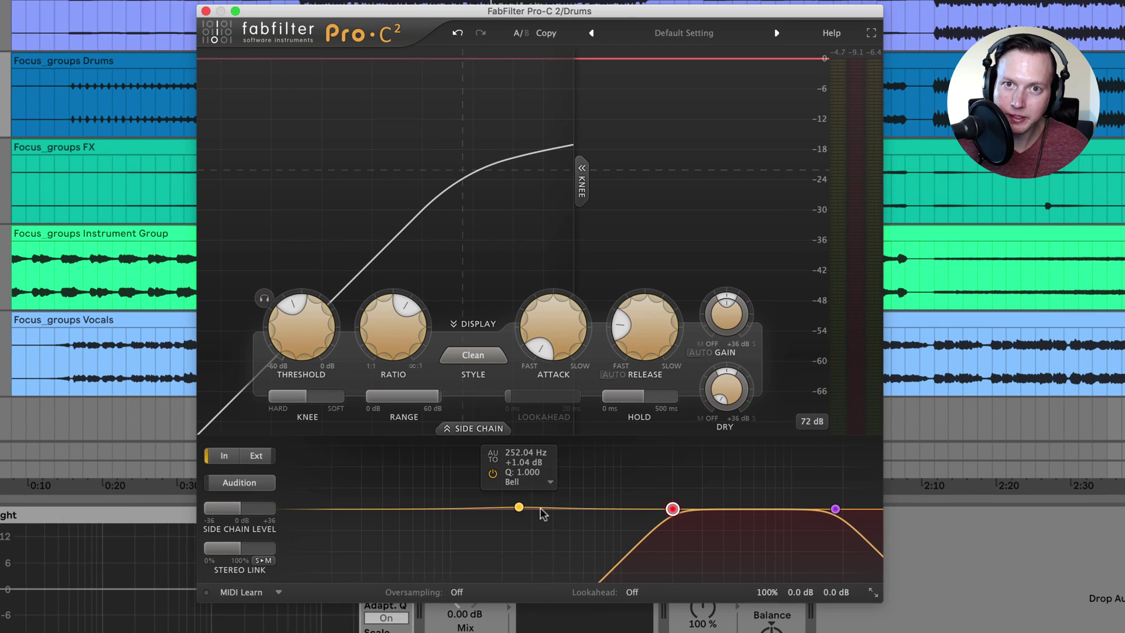
click(206, 10)
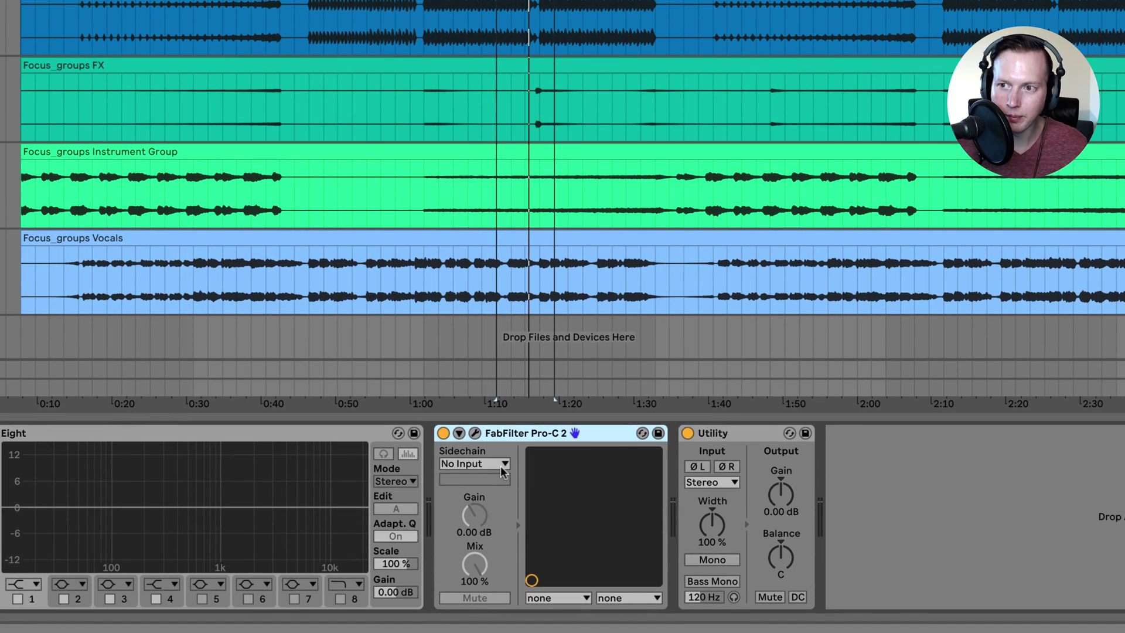
click(499, 466)
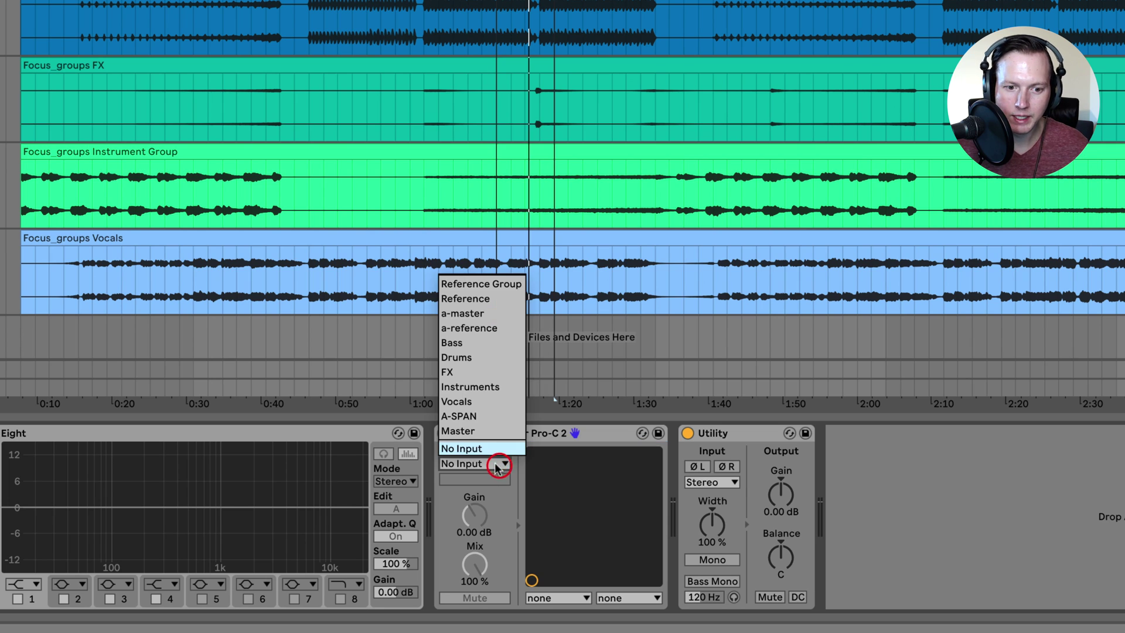
click(471, 357)
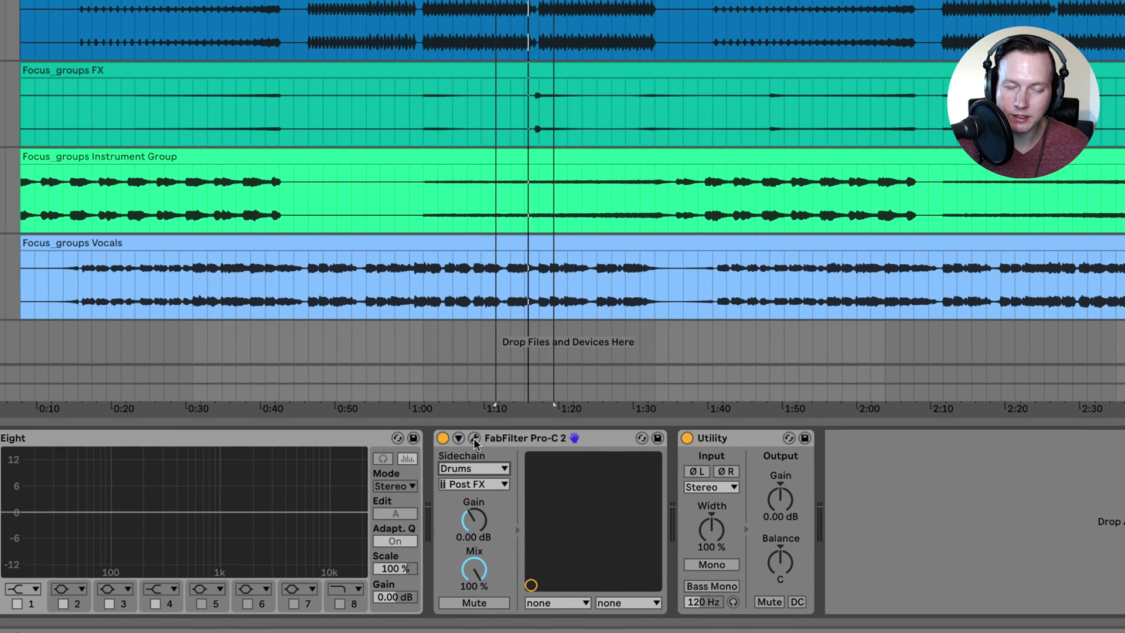
Open the Bass track's Pro-C 2, set its side chain source to external, and lower the side chain's low-cut filter to the low bass.
click(474, 433)
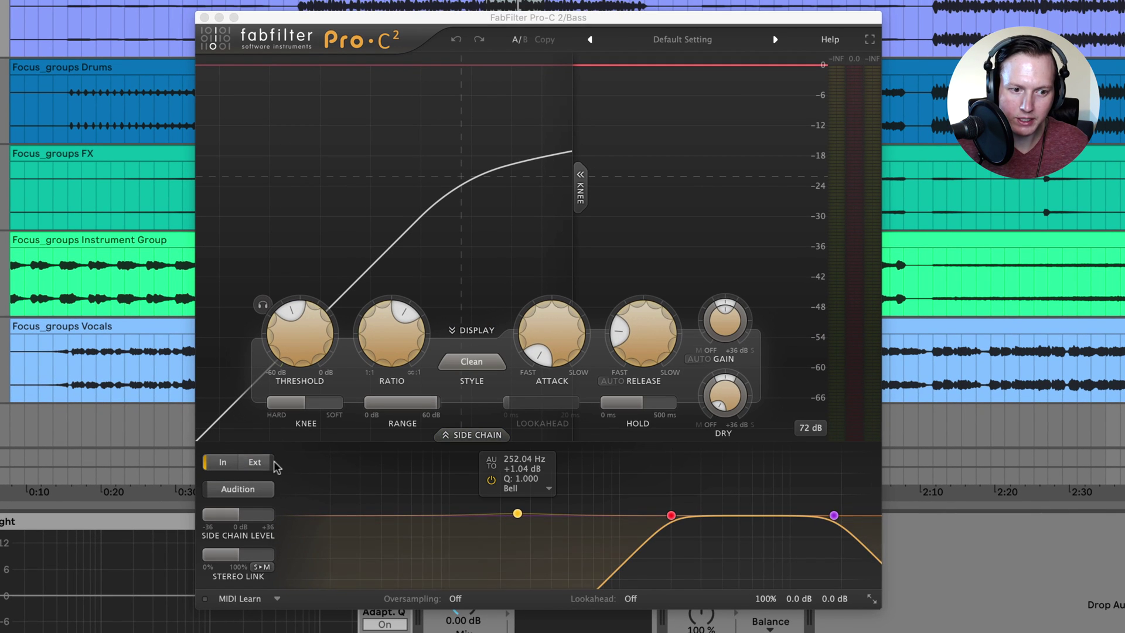
click(258, 462)
drag(671, 518, 350, 527)
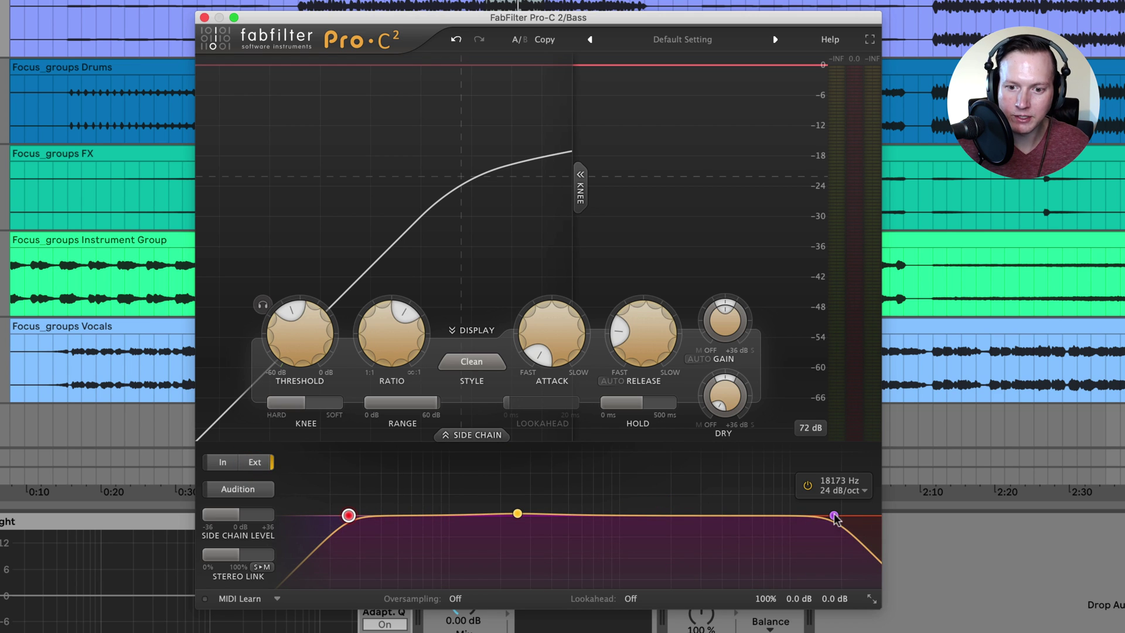
Lower the side chain's high-cut filter to about 118 Hz and audition the filtered signal during playback.
drag(834, 516, 451, 516)
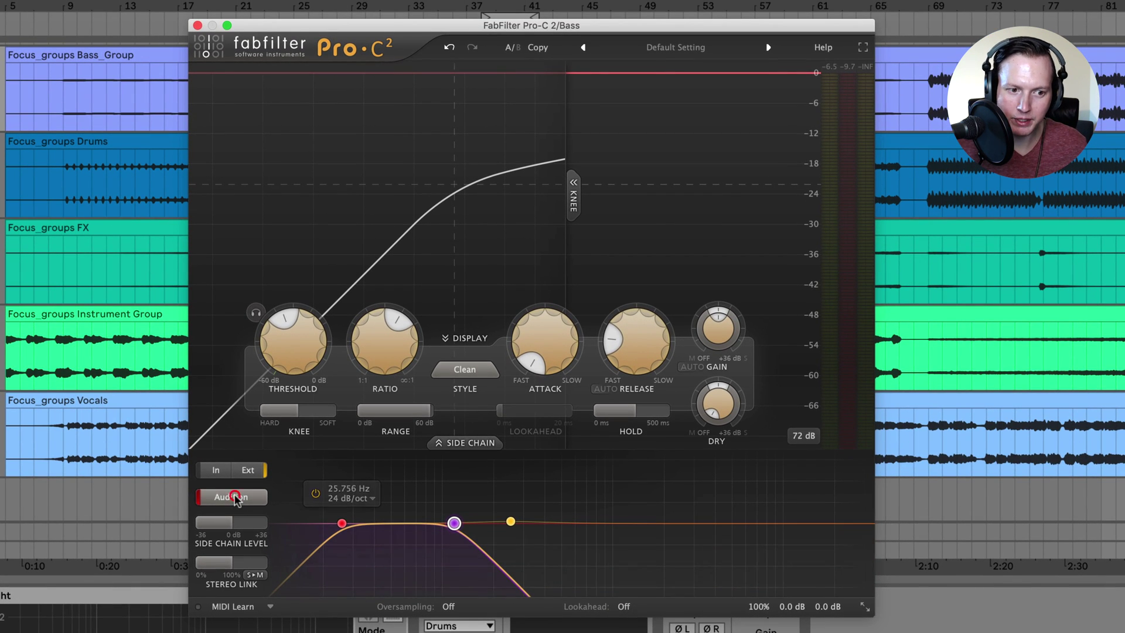
click(235, 496)
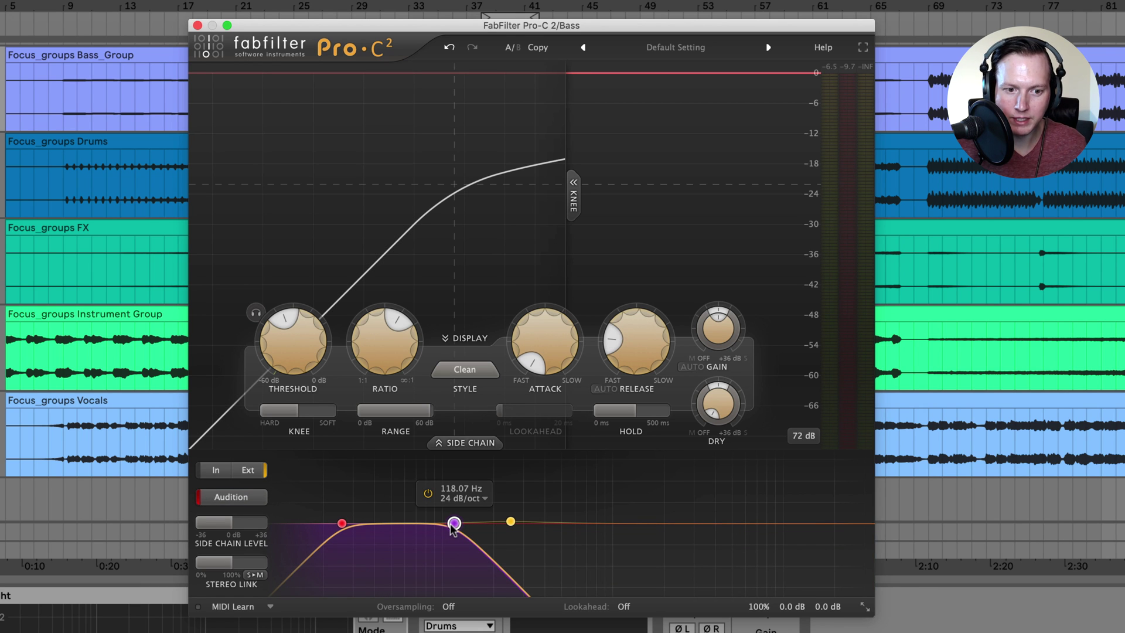
key(space)
Set the side chain high-cut slope to 30 dB/oct, raise its cutoff frequency slightly, and turn the audition off.
mouse_move(454, 523)
mouse_down()
mouse_move(819, 530)
mouse_move(414, 534)
mouse_move(442, 524)
mouse_up()
click(457, 500)
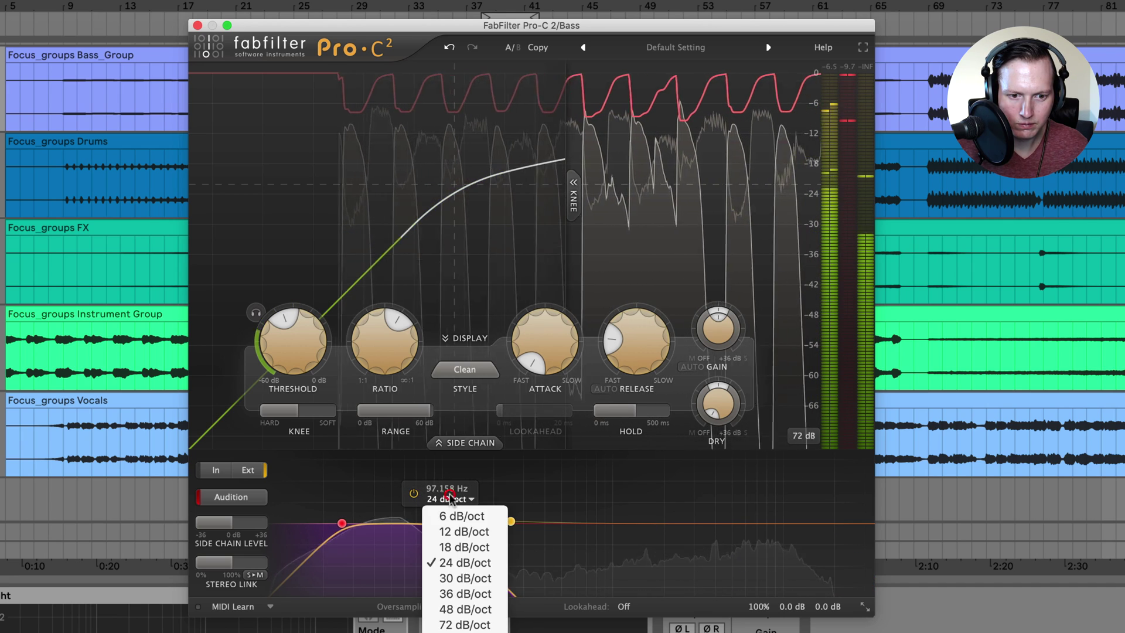
click(466, 577)
drag(440, 523, 479, 524)
click(339, 524)
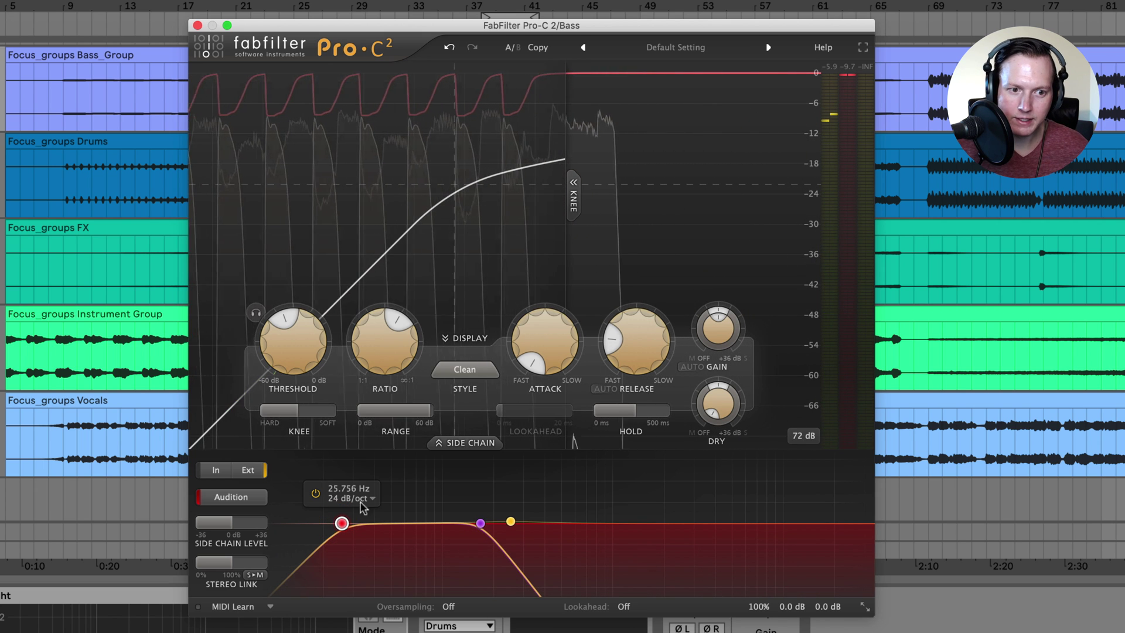
click(230, 498)
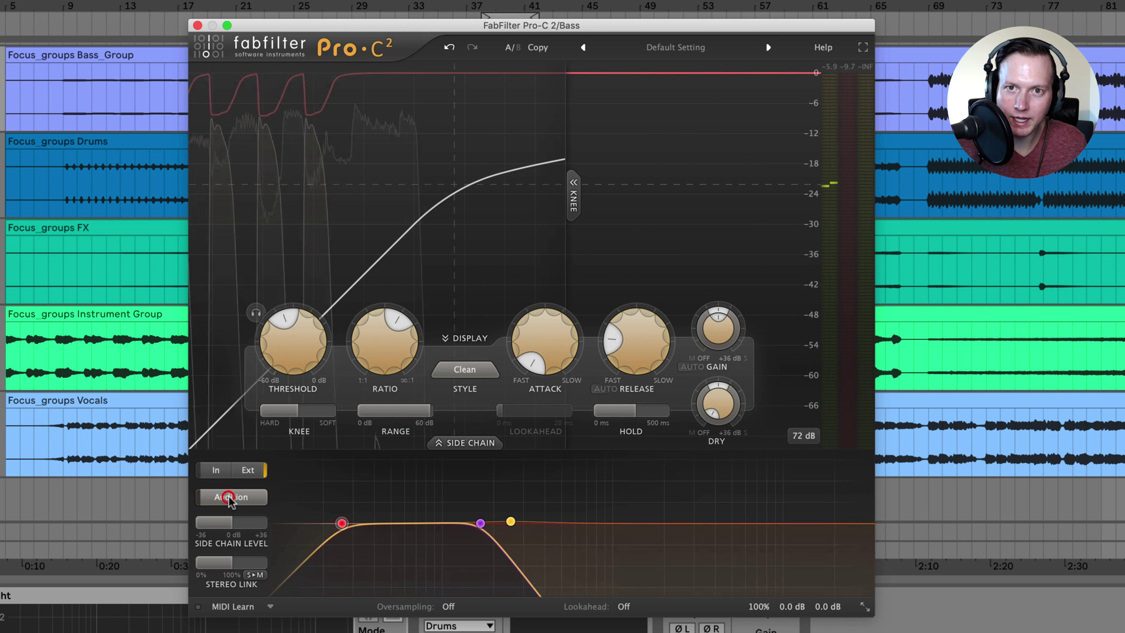
click(230, 497)
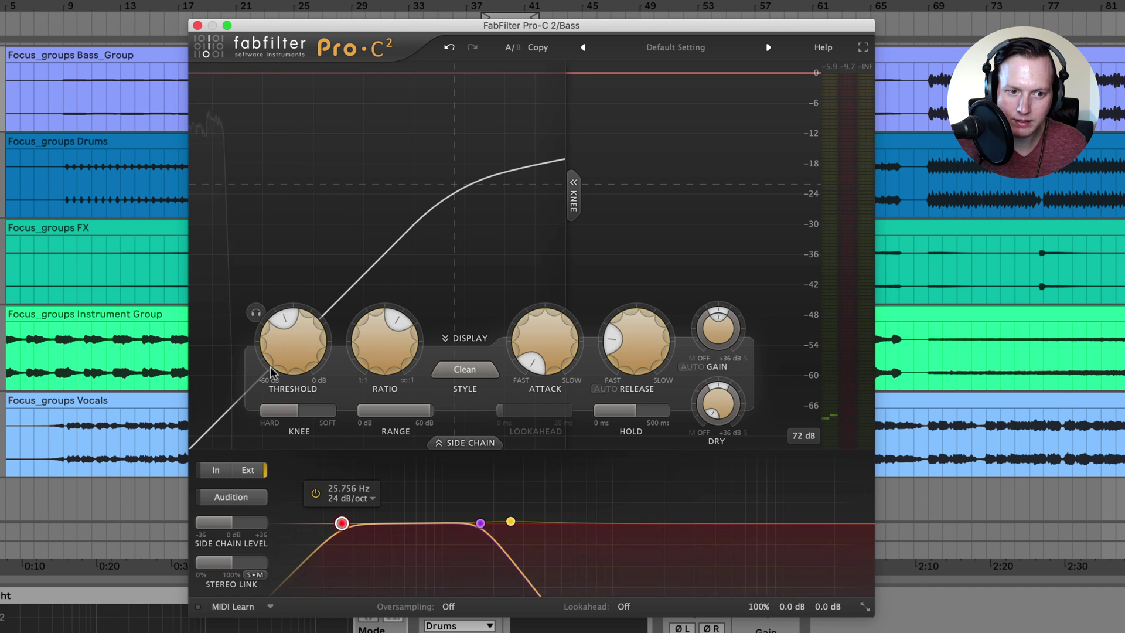
Lower the Bass compressor's threshold to about -46 dB during playback, and bring it back up to about -25.5 dB.
click(300, 340)
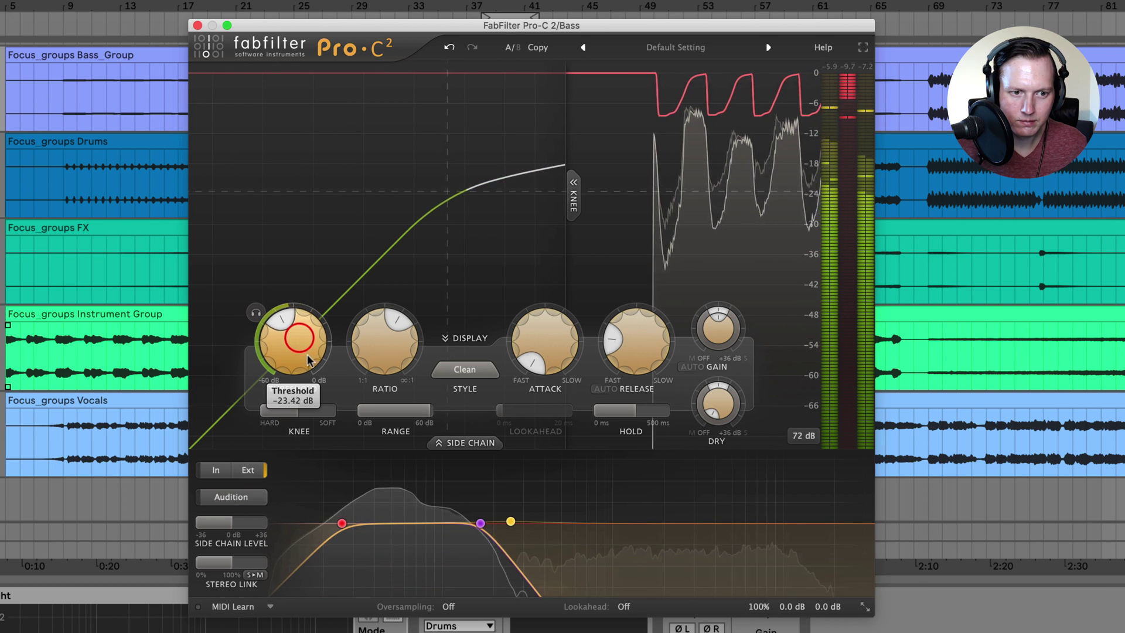
drag(309, 360, 340, 511)
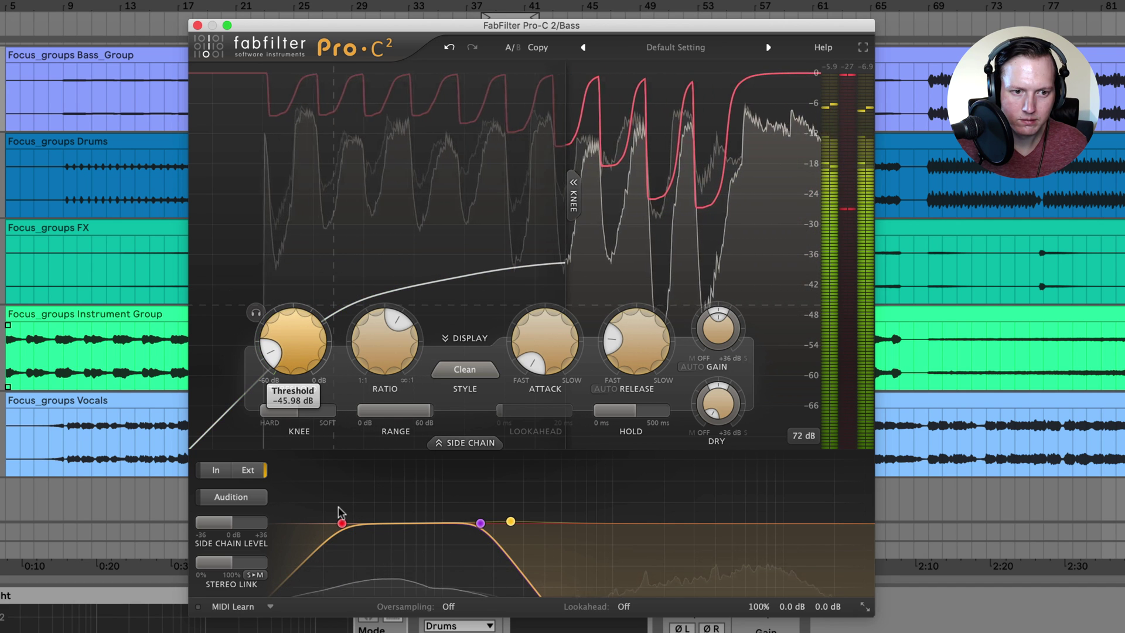
drag(340, 510, 304, 348)
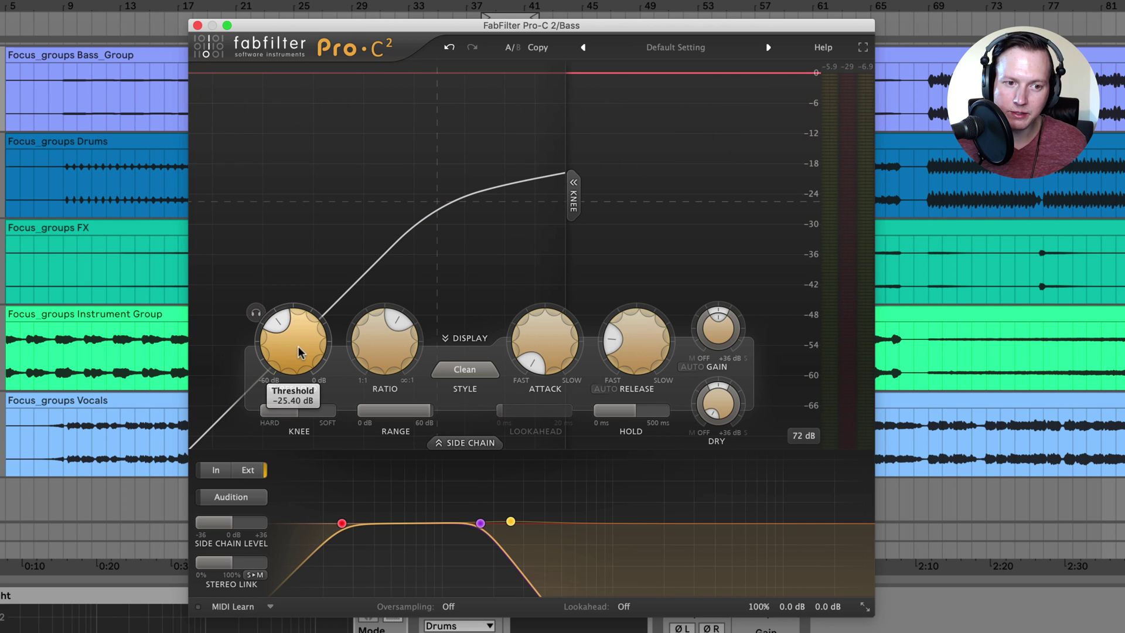
drag(299, 352, 298, 353)
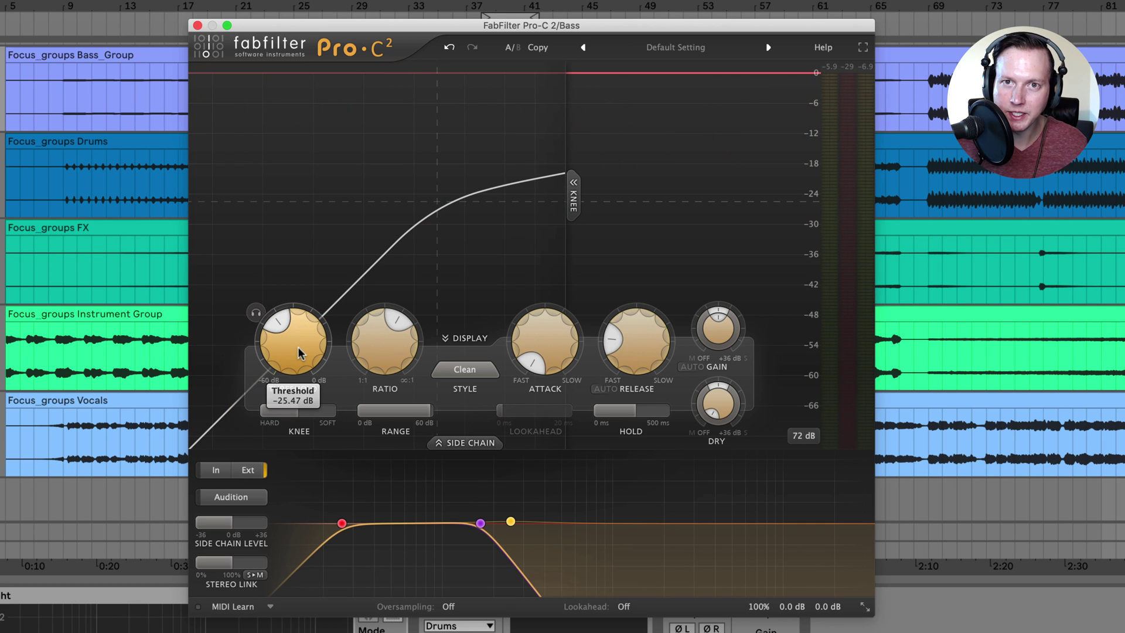
Collapse and expand the side chain section, leaving its source on external.
click(479, 444)
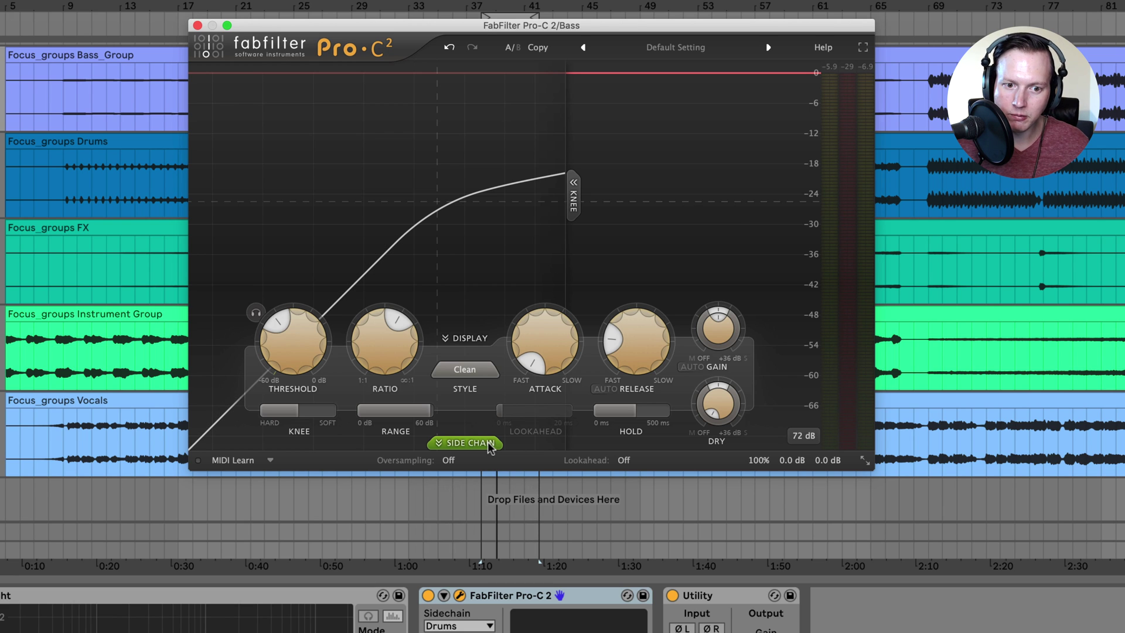
click(458, 442)
click(484, 443)
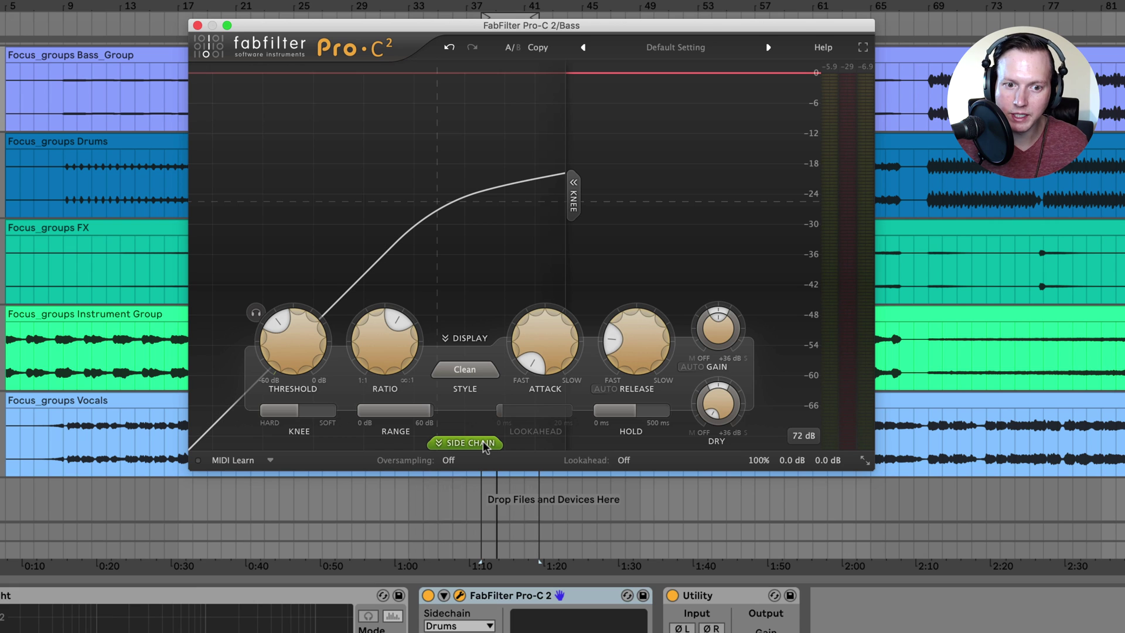
click(484, 444)
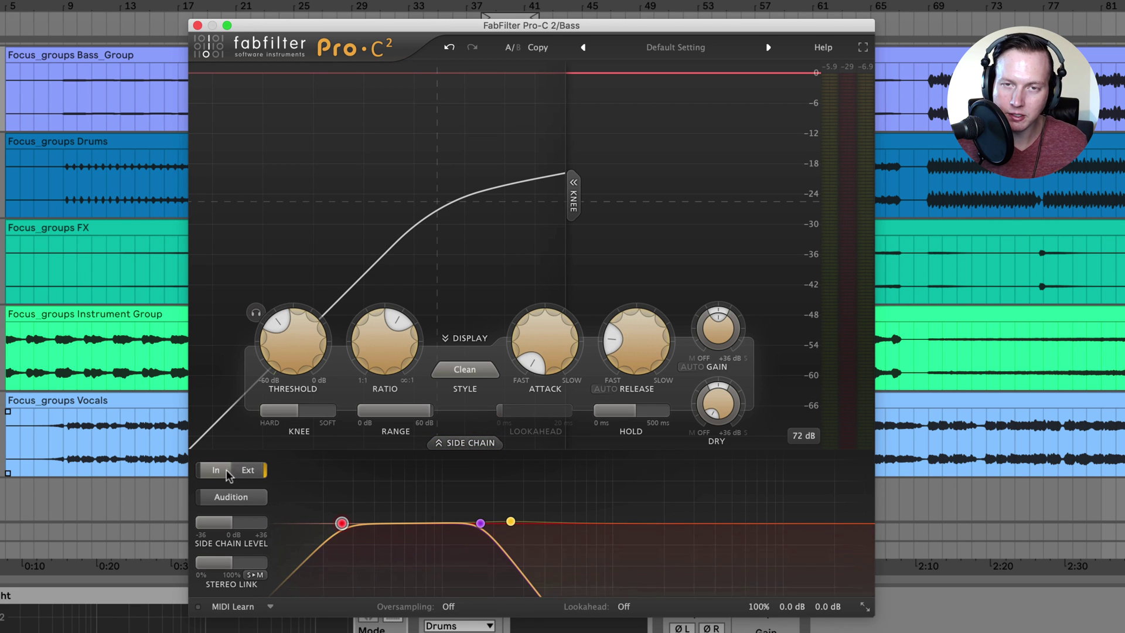
click(251, 470)
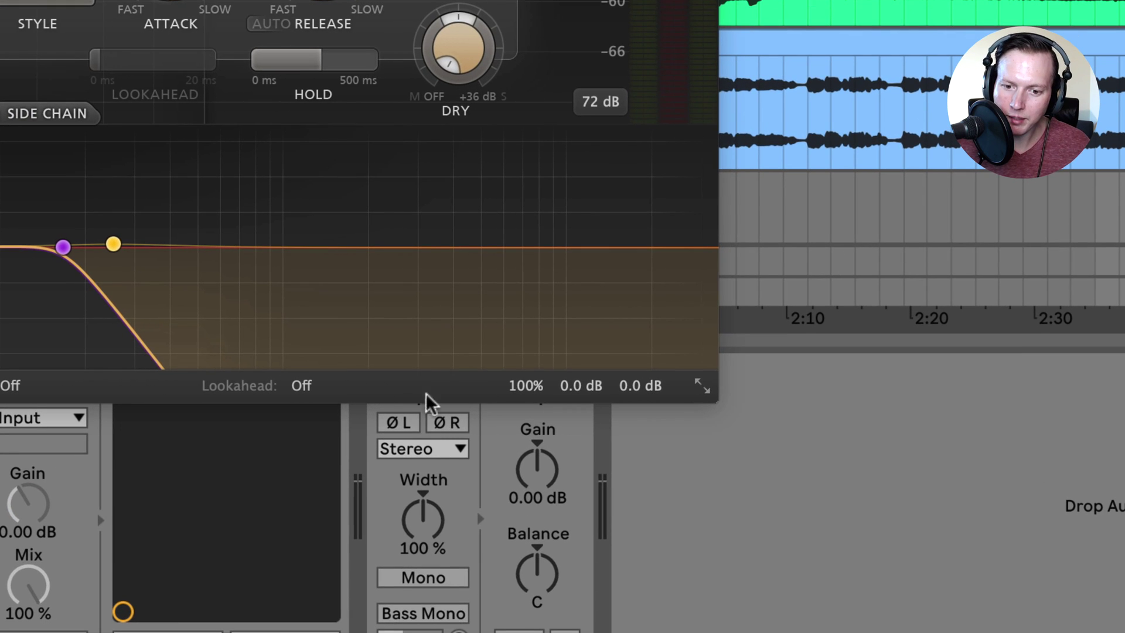
Switch the compressor's bypass on and off, and pull the mix down to 0% and reset it to 100%.
mouse_move(535, 390)
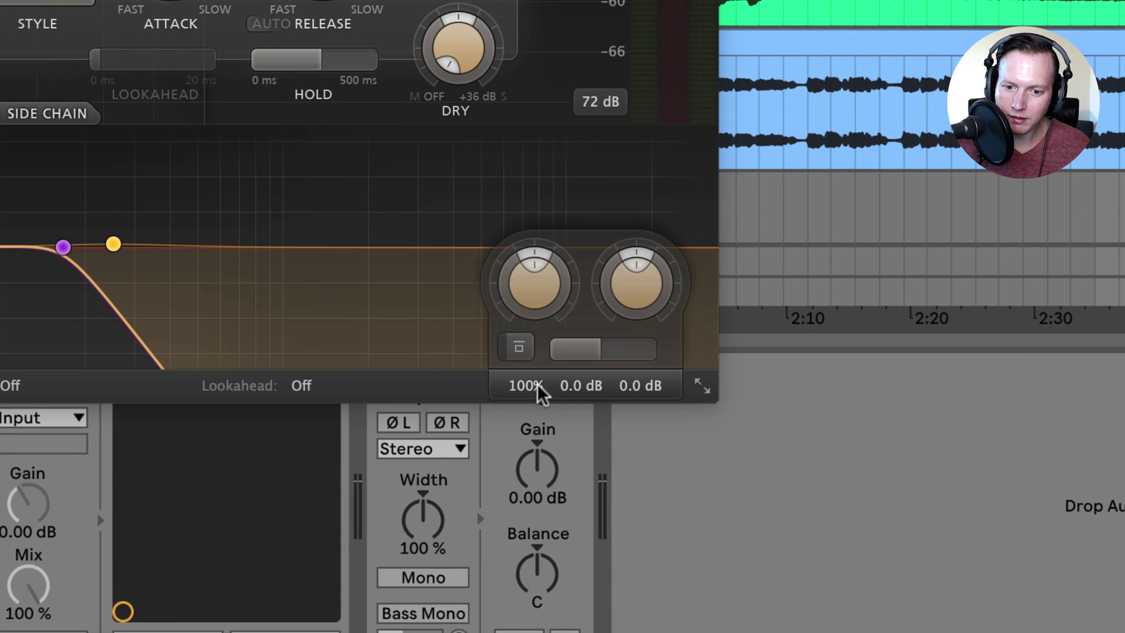
click(519, 350)
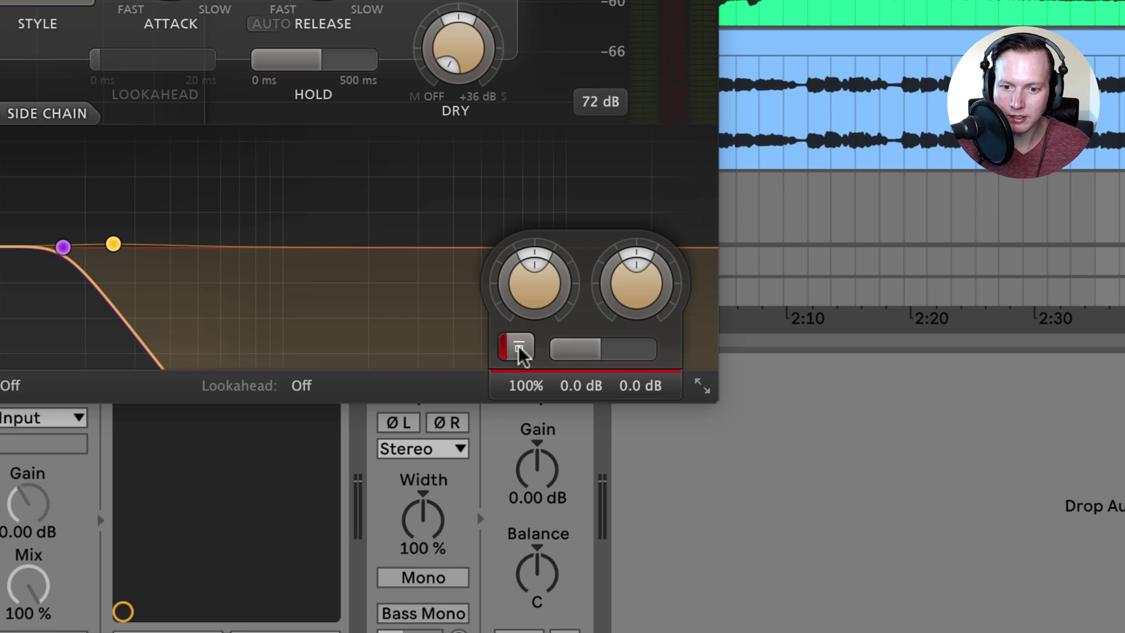
click(519, 351)
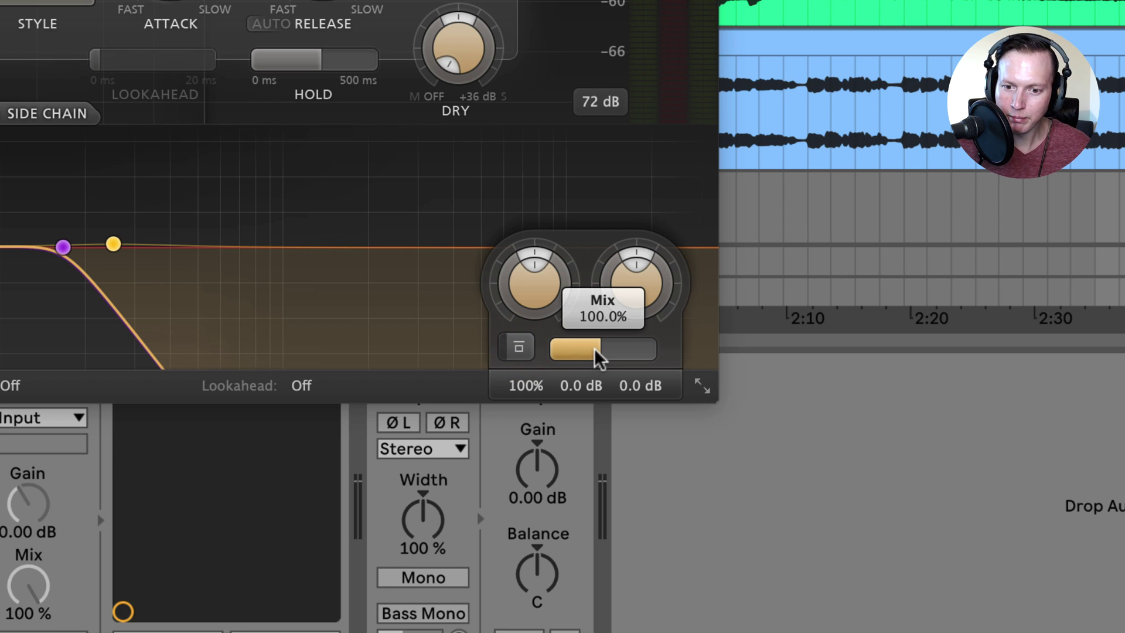
drag(597, 351, 356, 364)
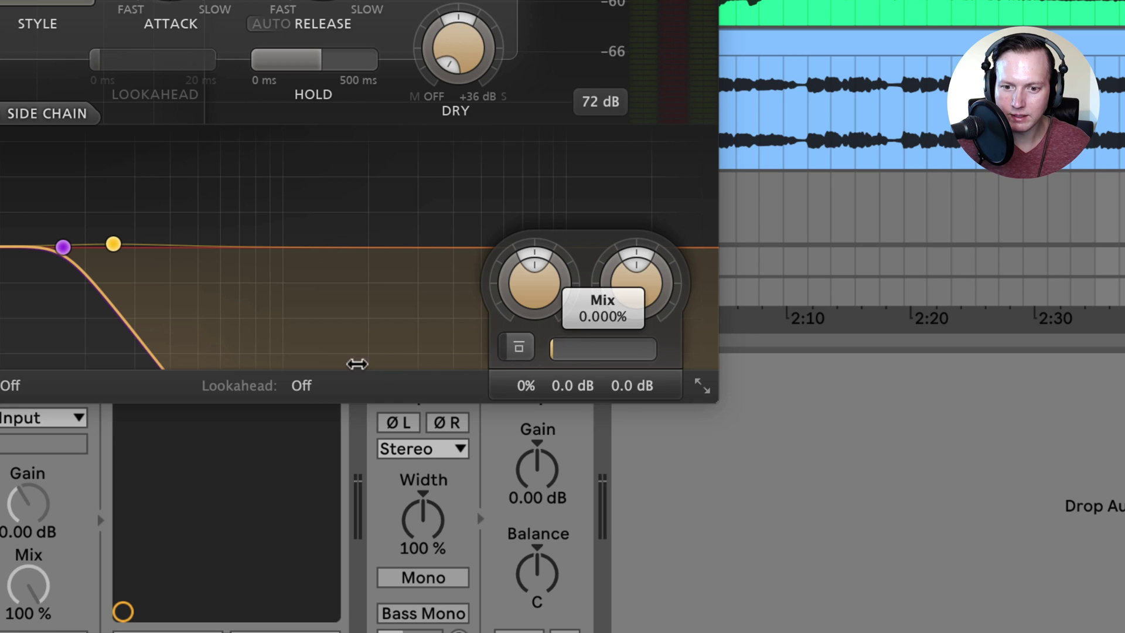
double_click(569, 352)
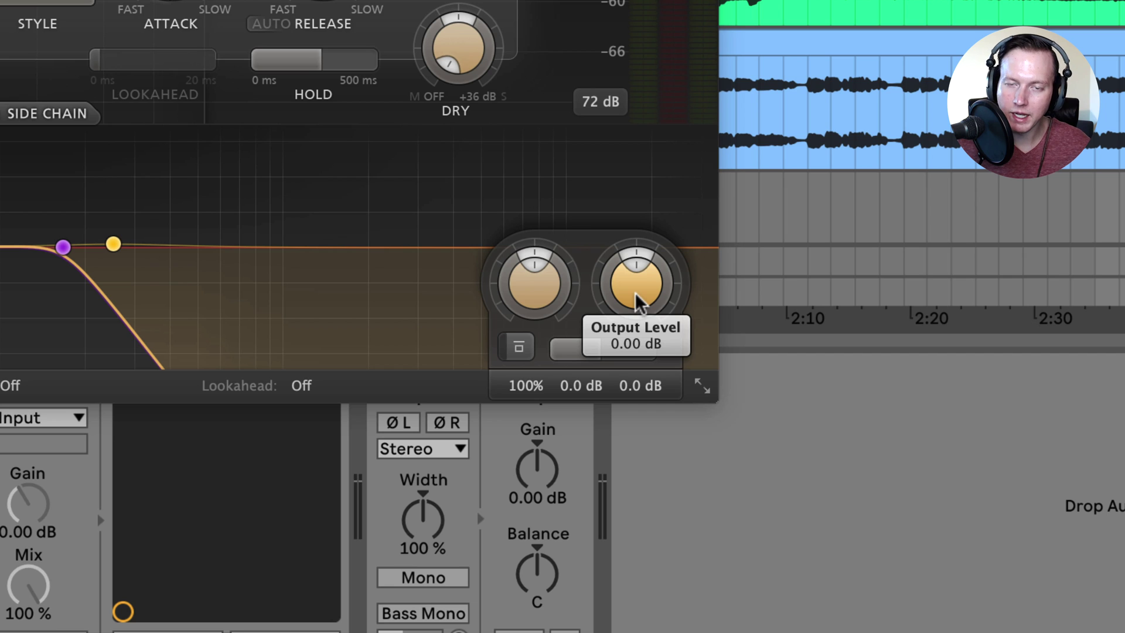
Show the plug-in's interface size options, and switch its window to full screen and back.
click(703, 387)
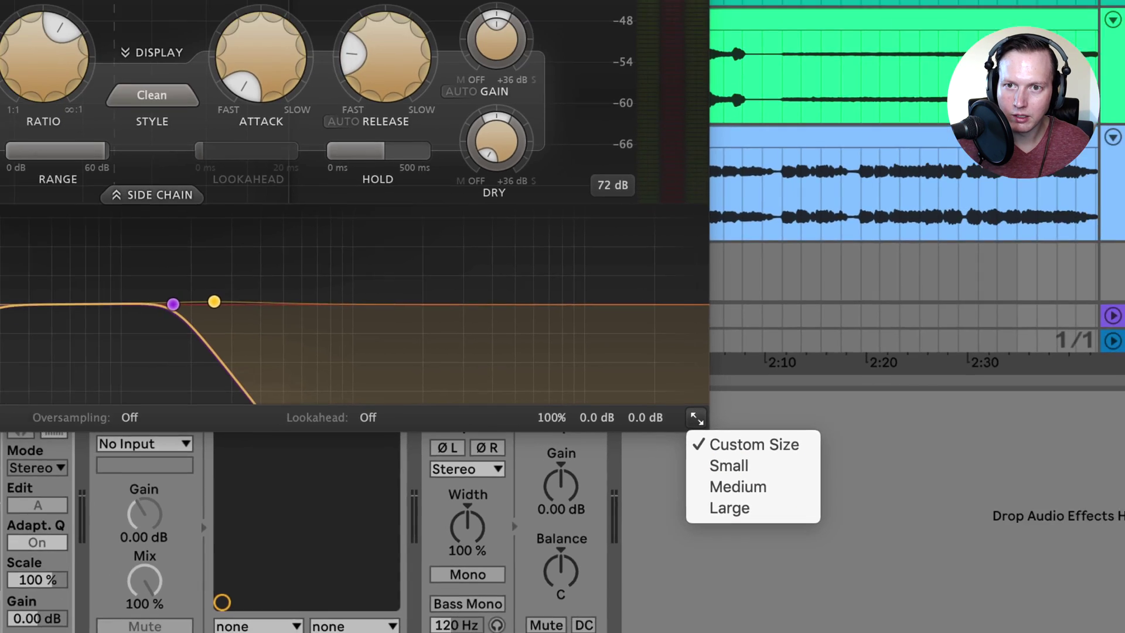
click(666, 60)
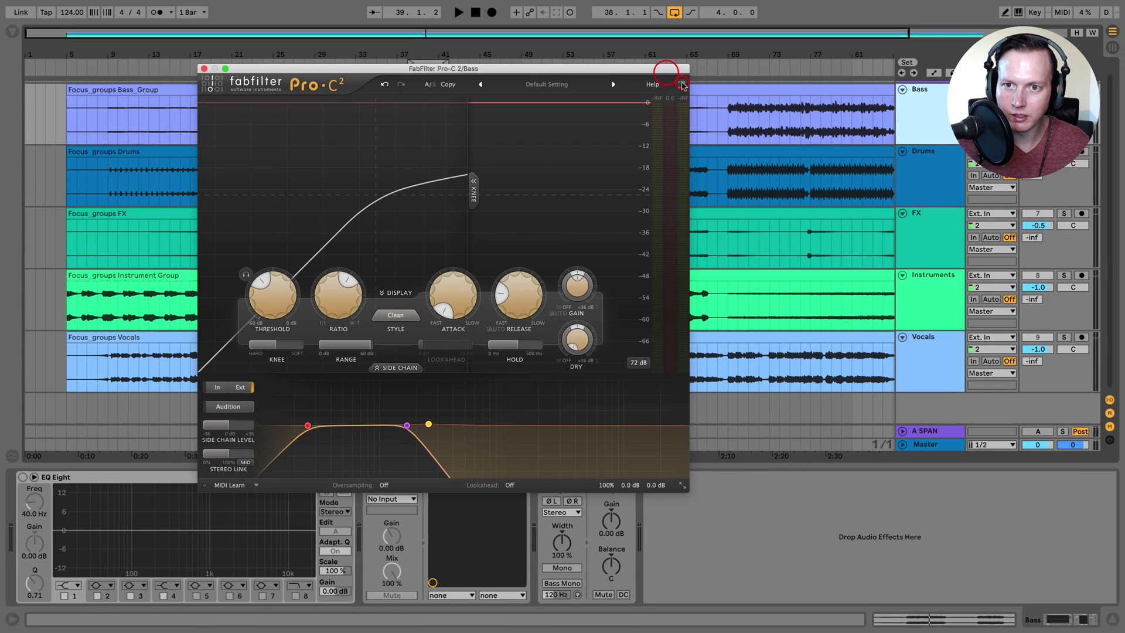
click(682, 71)
click(1116, 12)
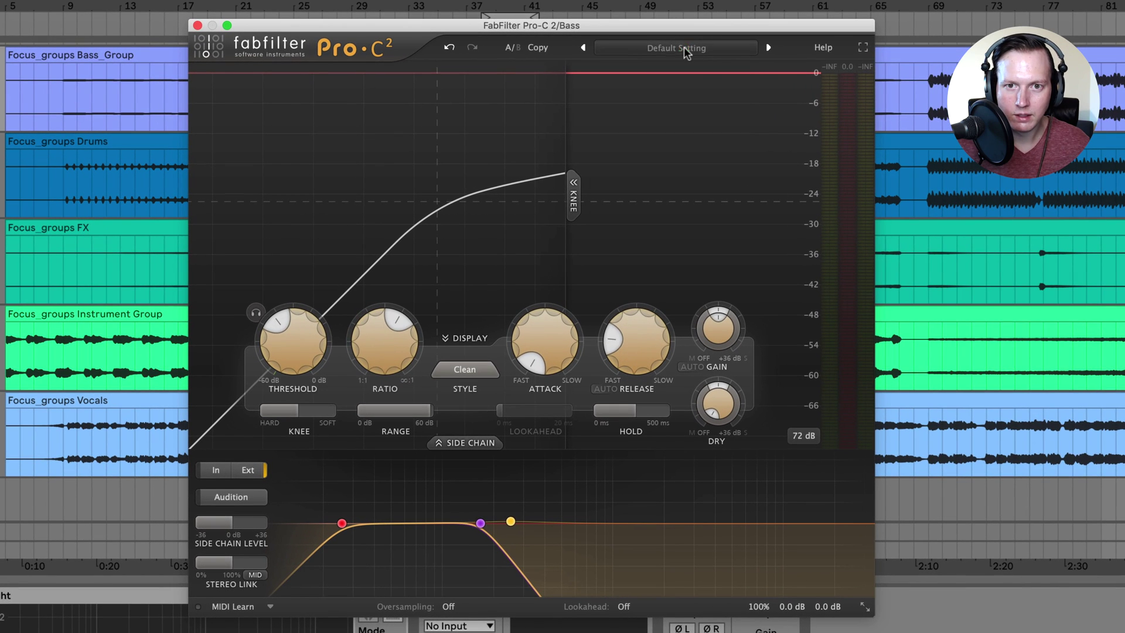
Load the Bass preset DI Attack Enhancer bM, play the bass through it, and collapse the side chain section.
click(685, 49)
mouse_move(656, 68)
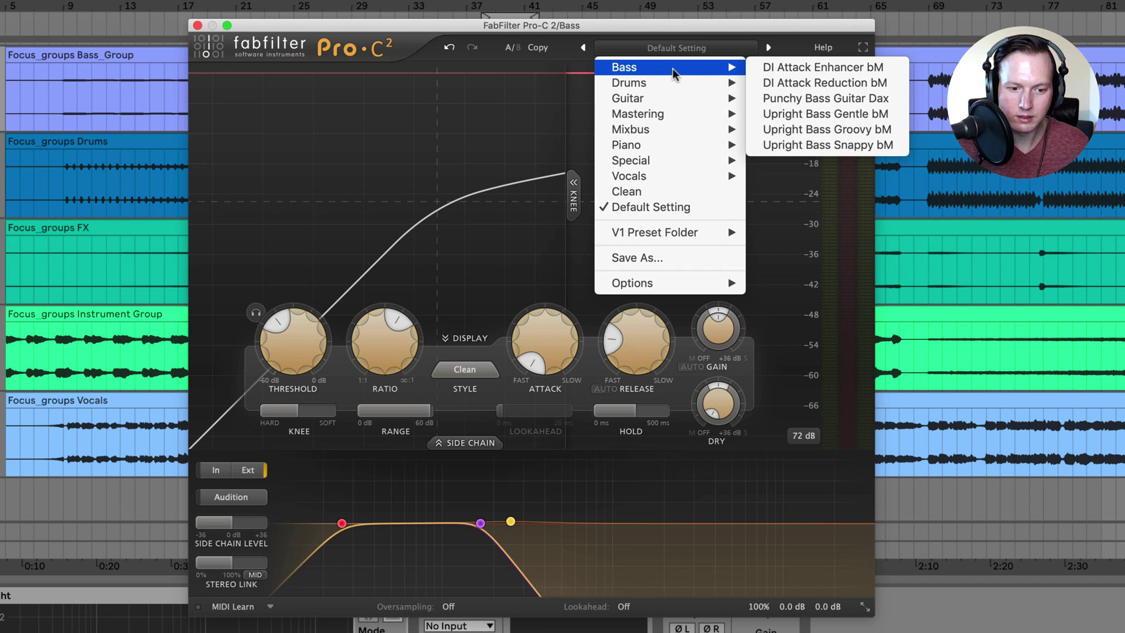
click(811, 68)
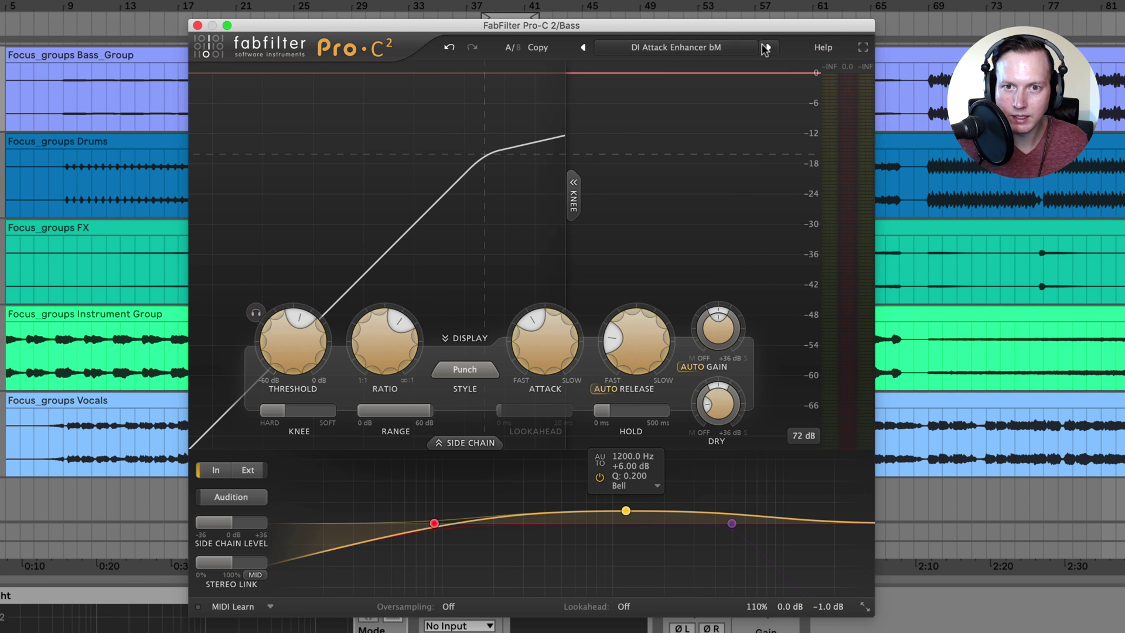
key(space)
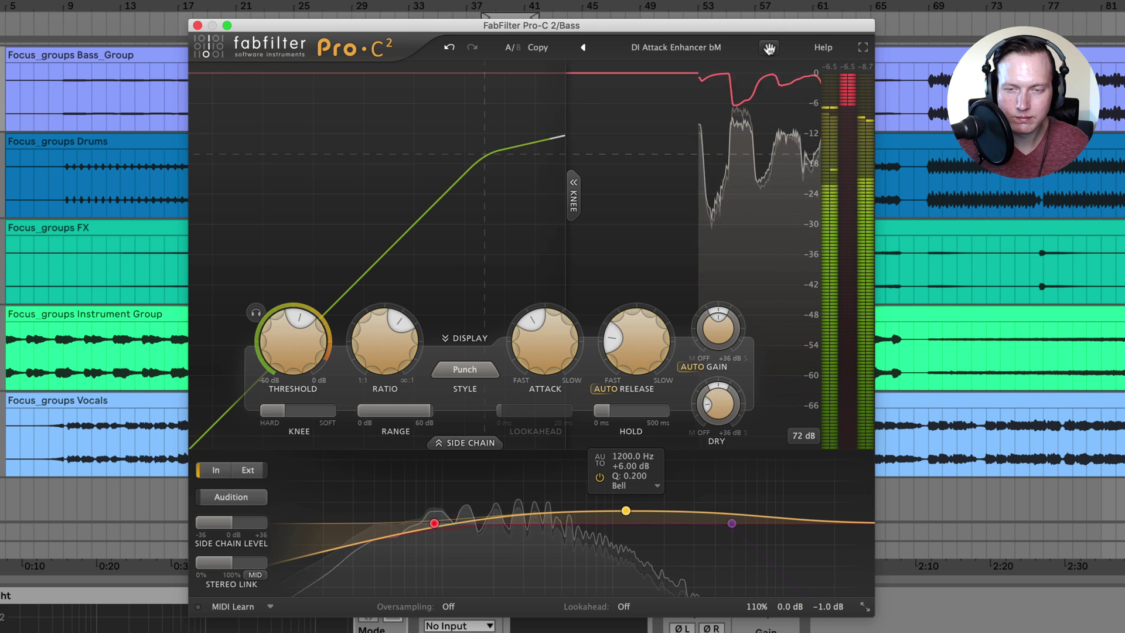
click(460, 443)
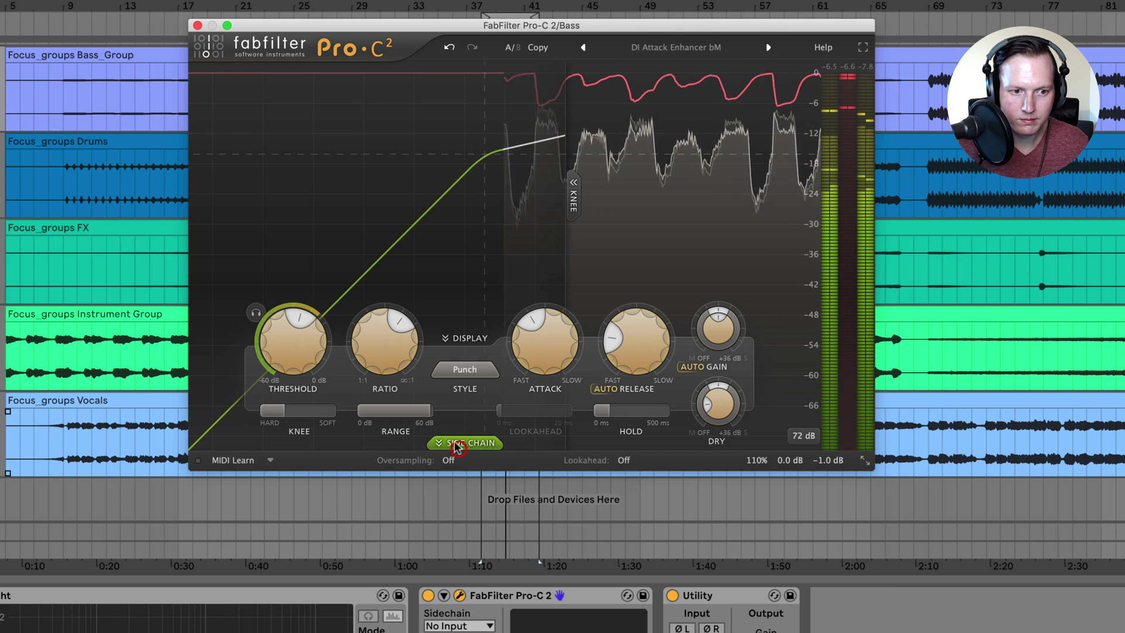
Step through the remaining Bass presets during playback, ending on Upright Bass Snappy bM.
click(768, 48)
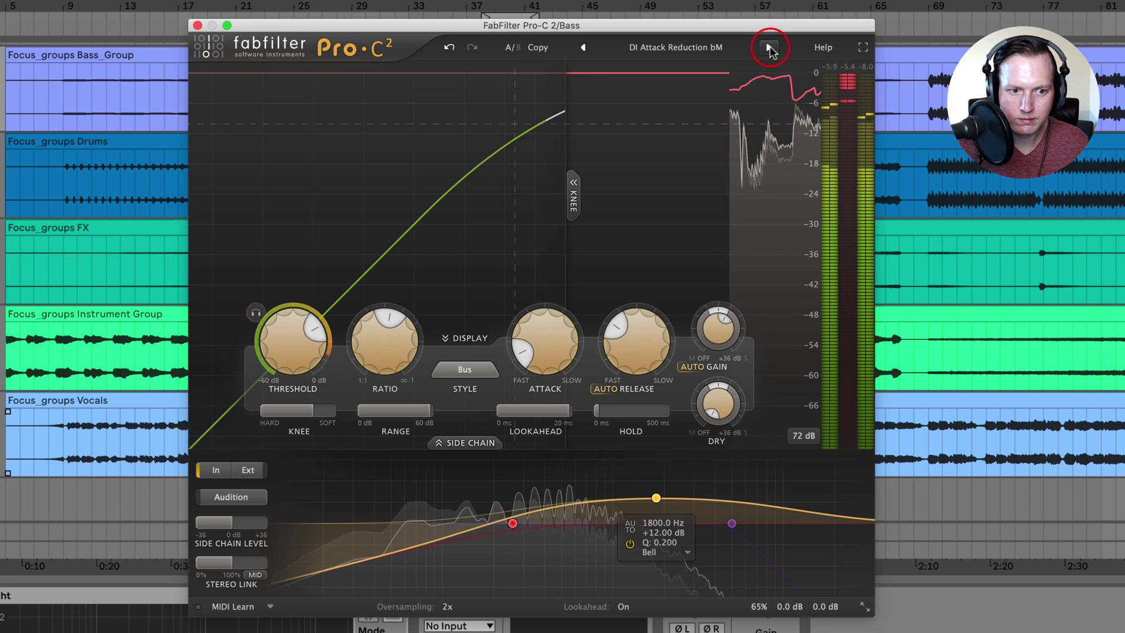
click(769, 47)
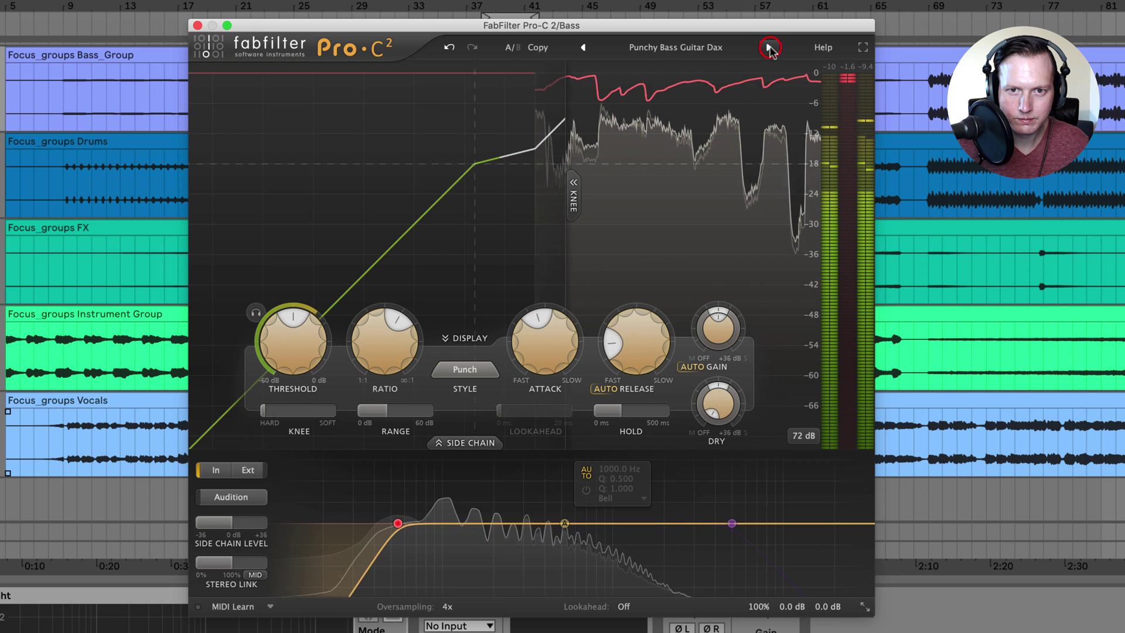
click(769, 48)
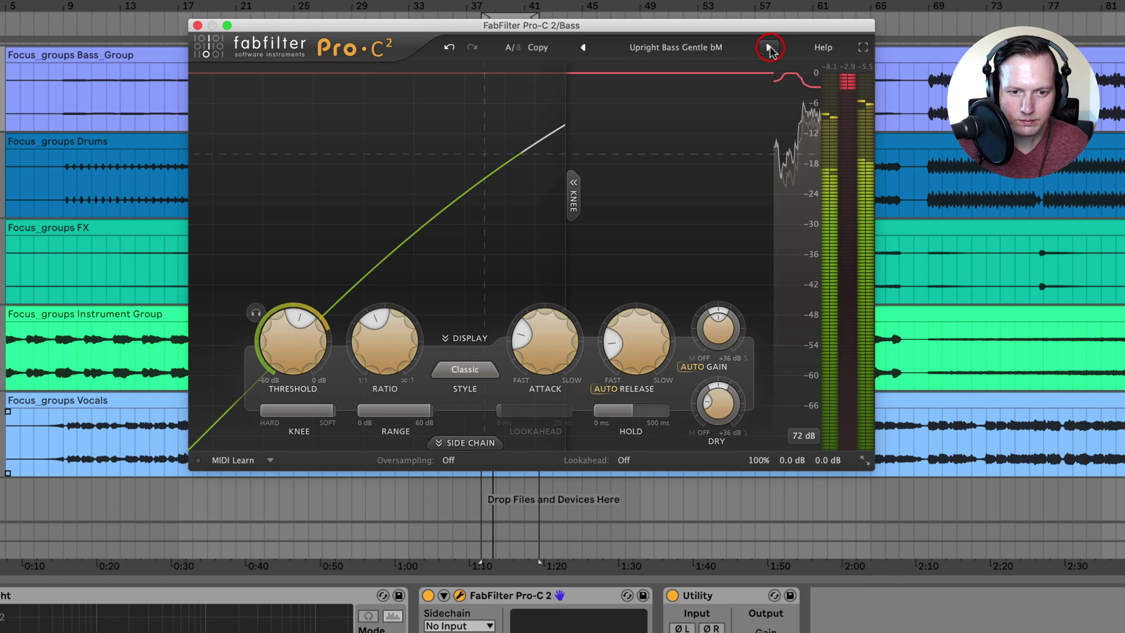
click(769, 48)
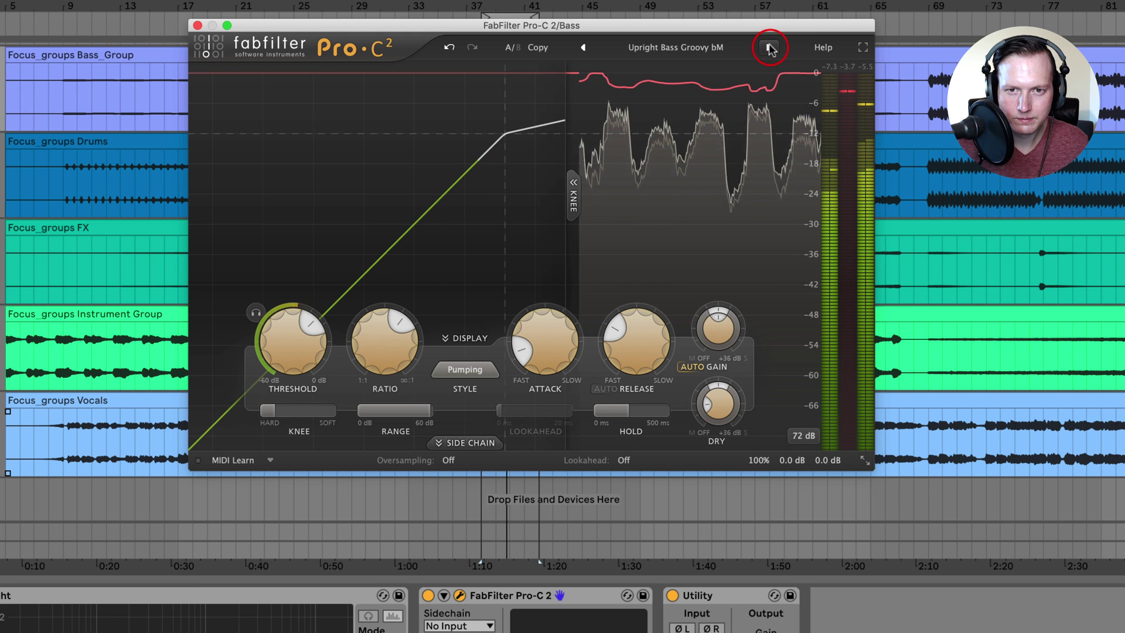
click(769, 47)
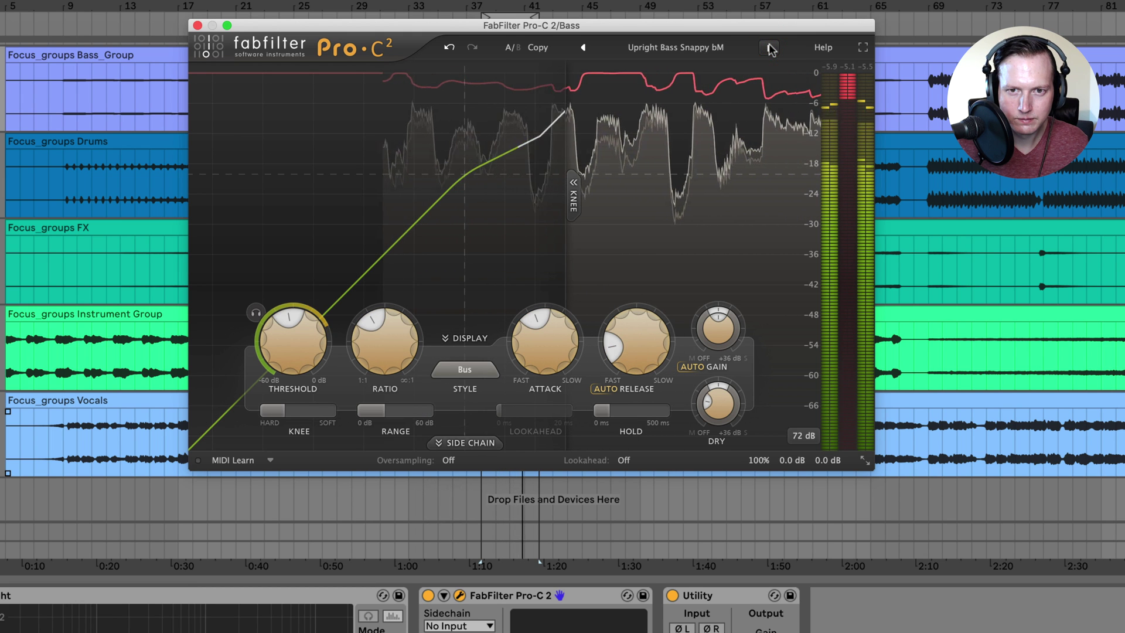
Switch from the Bass compressor to the Drums track's Pro-C 2, load the Extreme Pumping preset and play it.
click(197, 25)
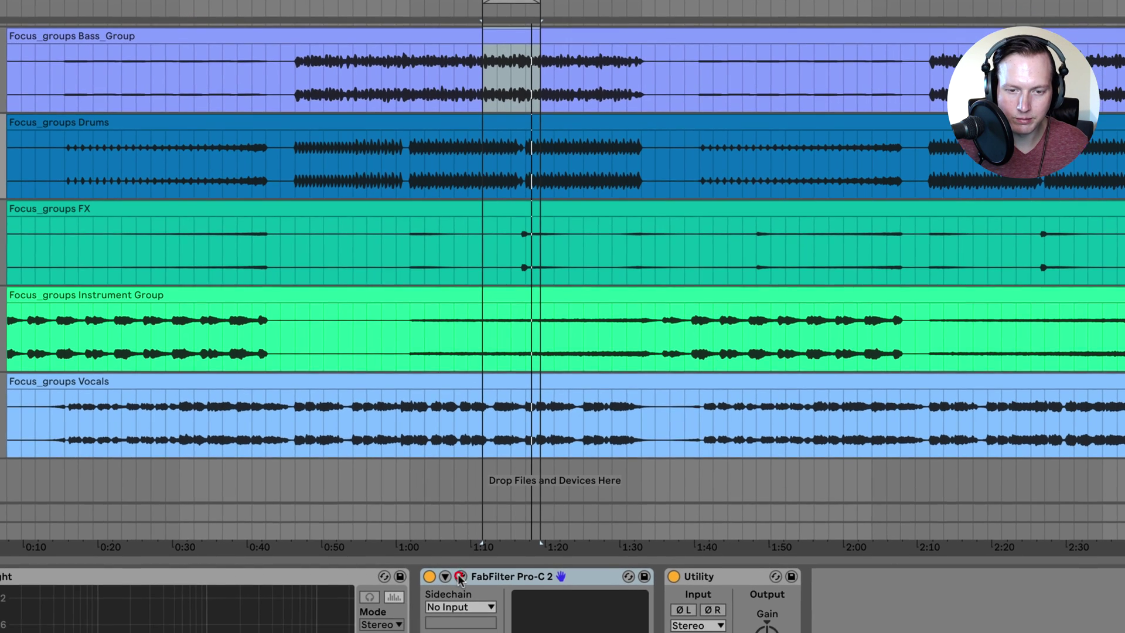
click(460, 596)
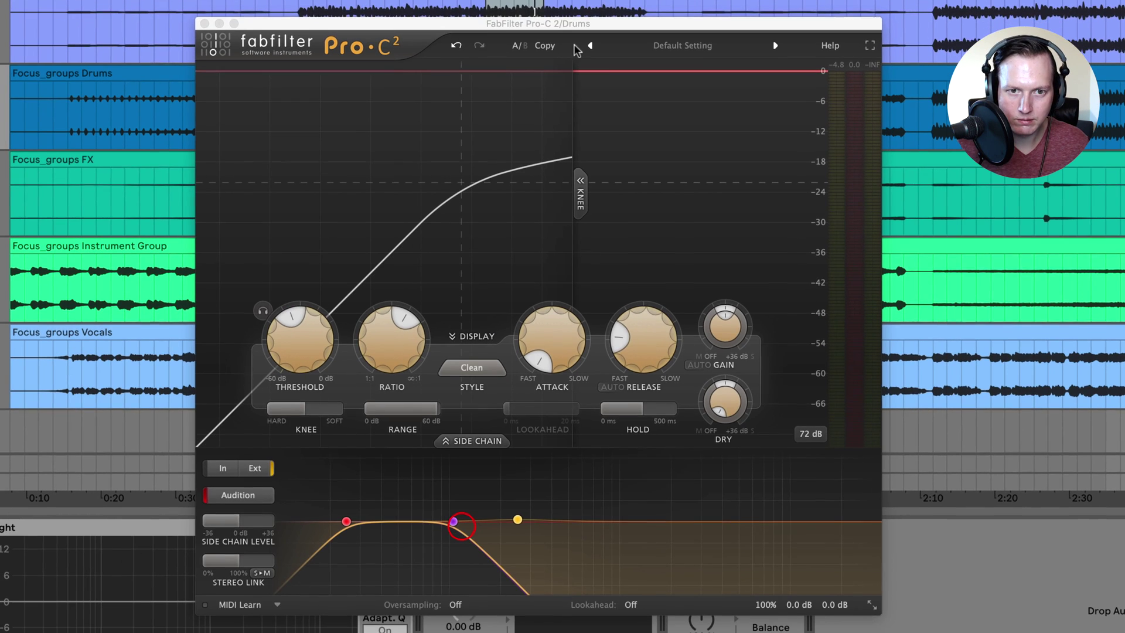
click(706, 117)
click(850, 229)
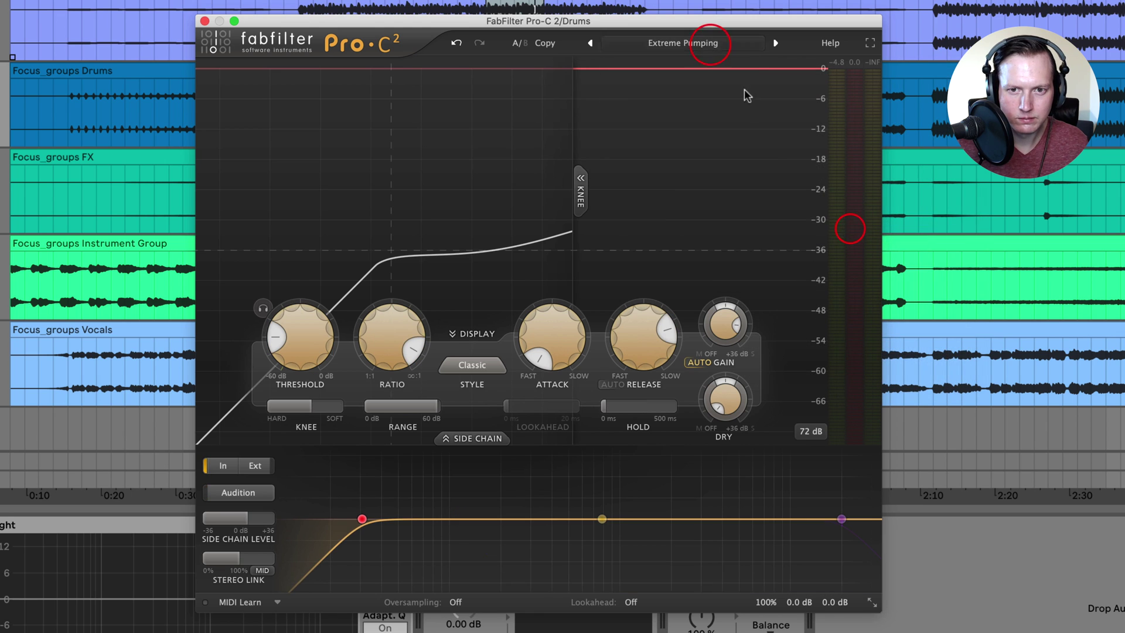
key(space)
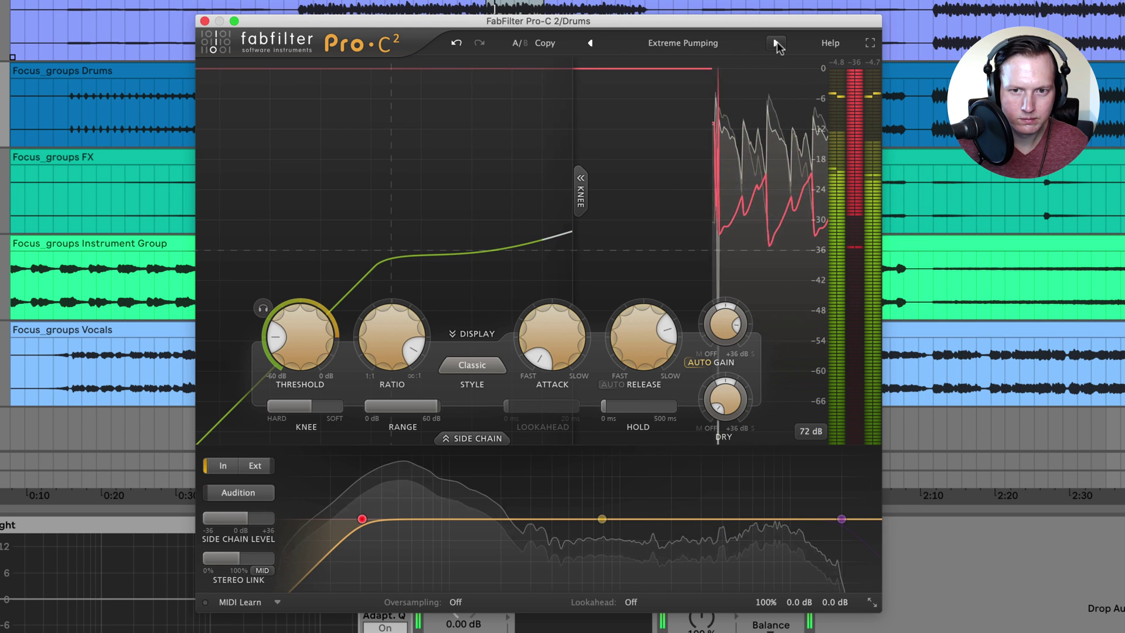
Step forward through the presets following Extreme Pumping on the drums during playback, ending on Thick bM.
click(776, 43)
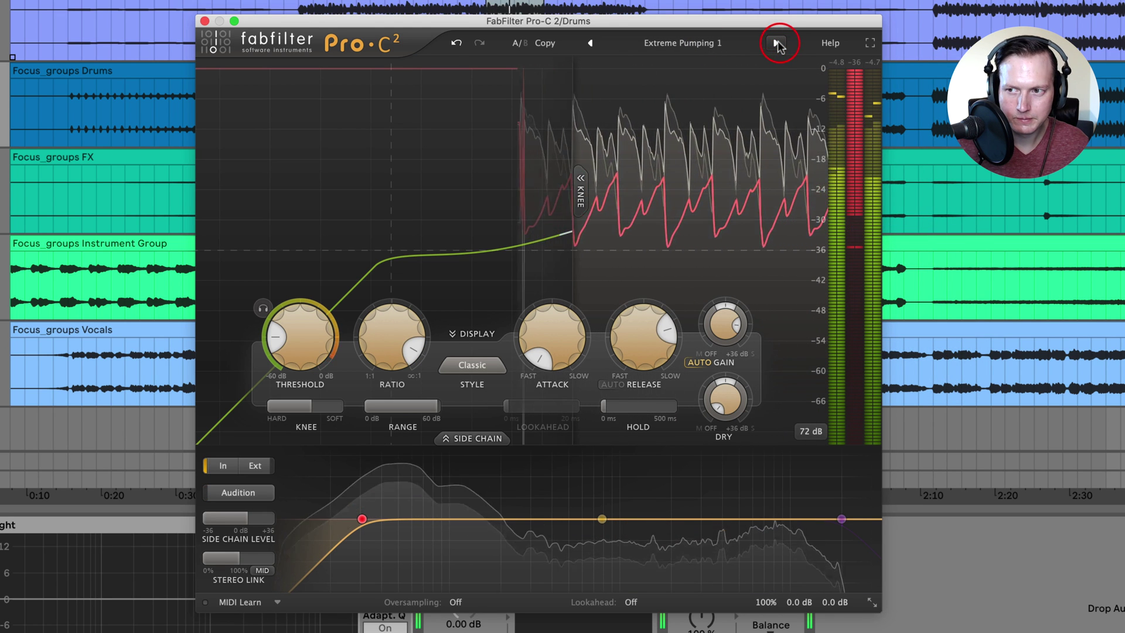
click(776, 43)
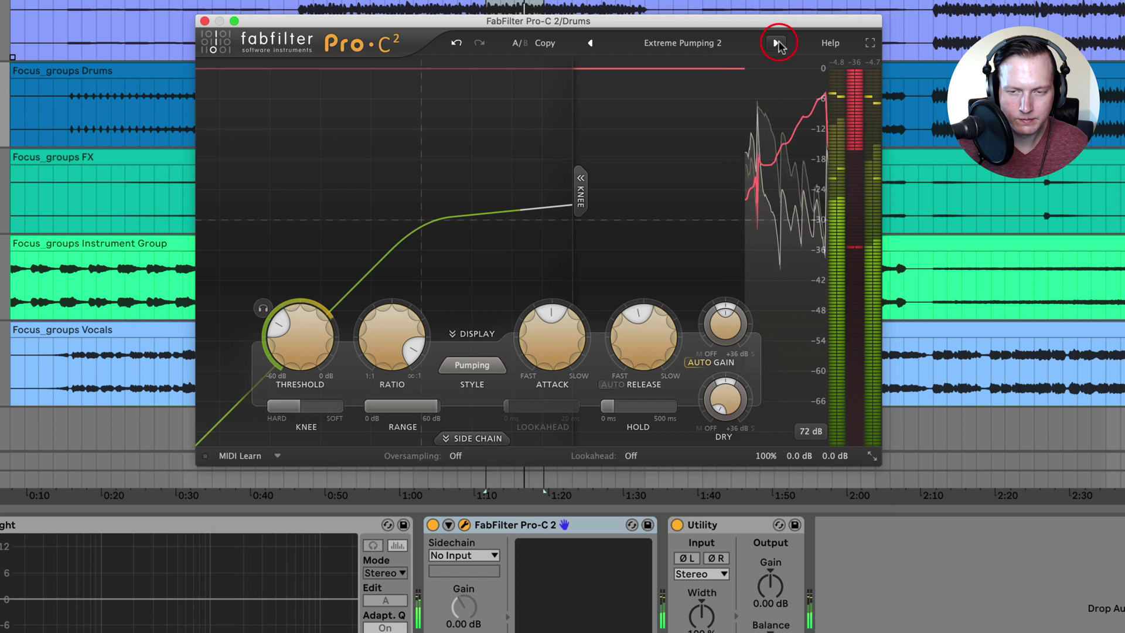
click(777, 43)
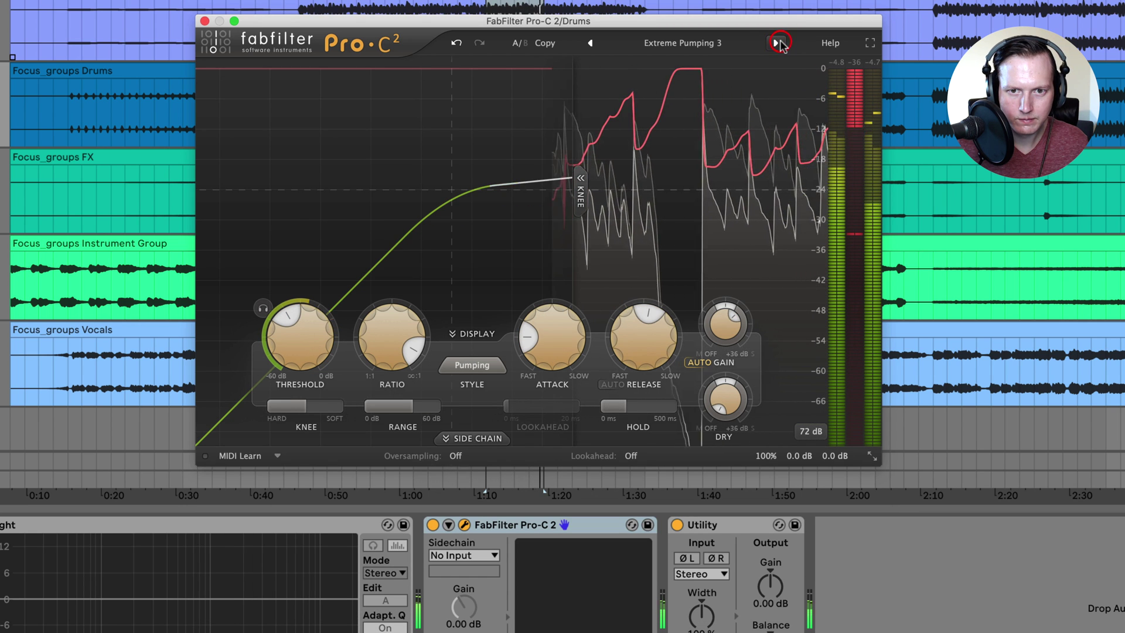
click(776, 43)
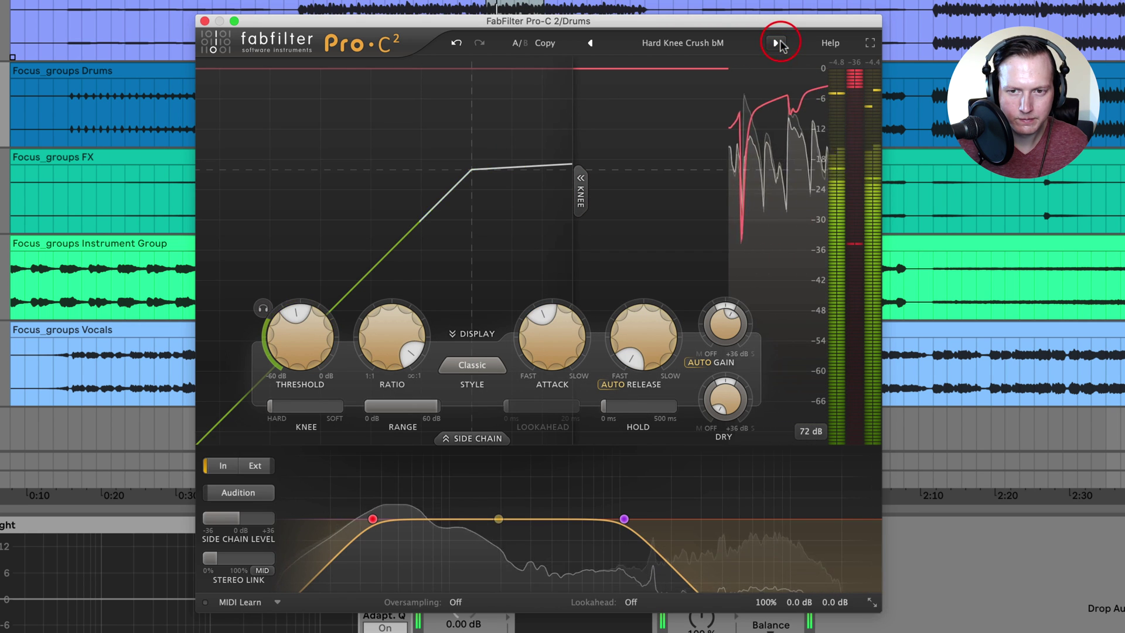
click(776, 42)
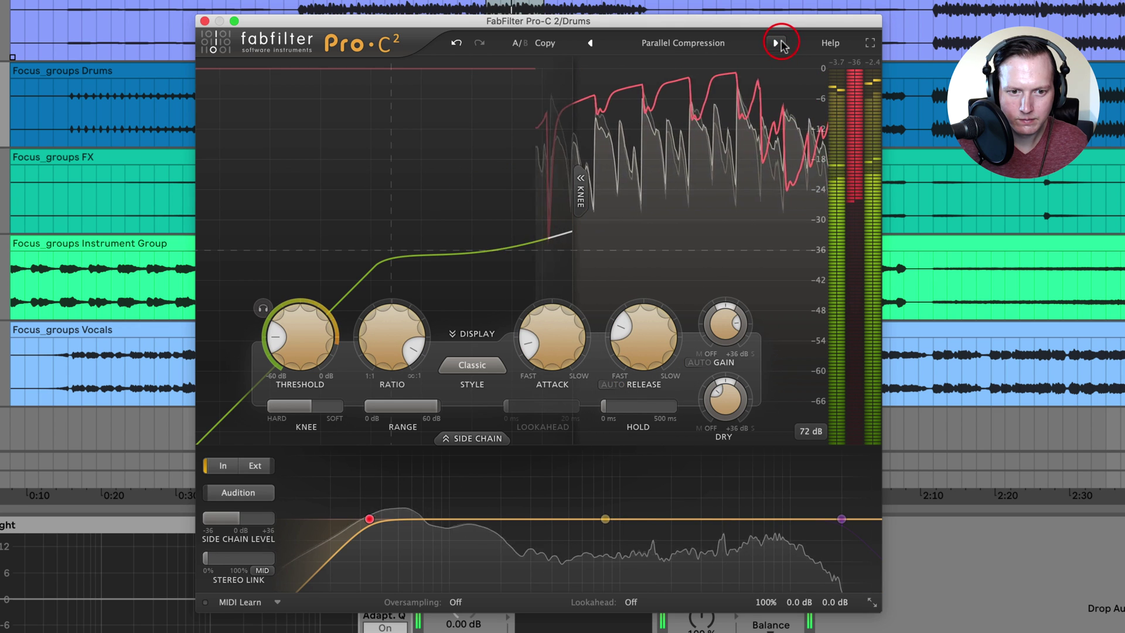
click(777, 43)
click(777, 43)
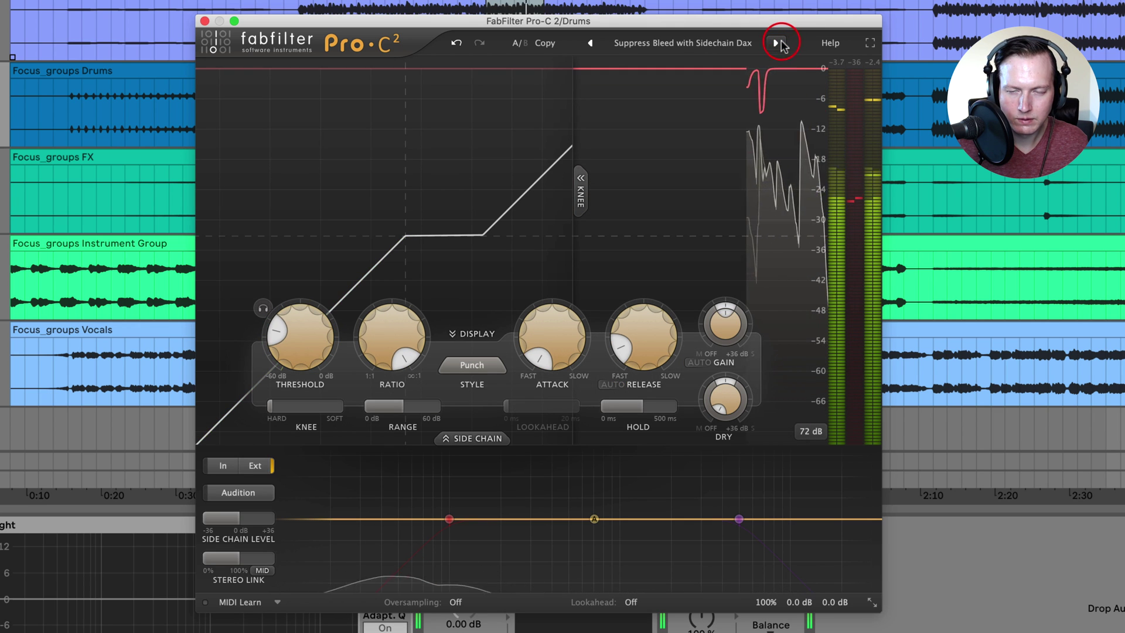
click(777, 42)
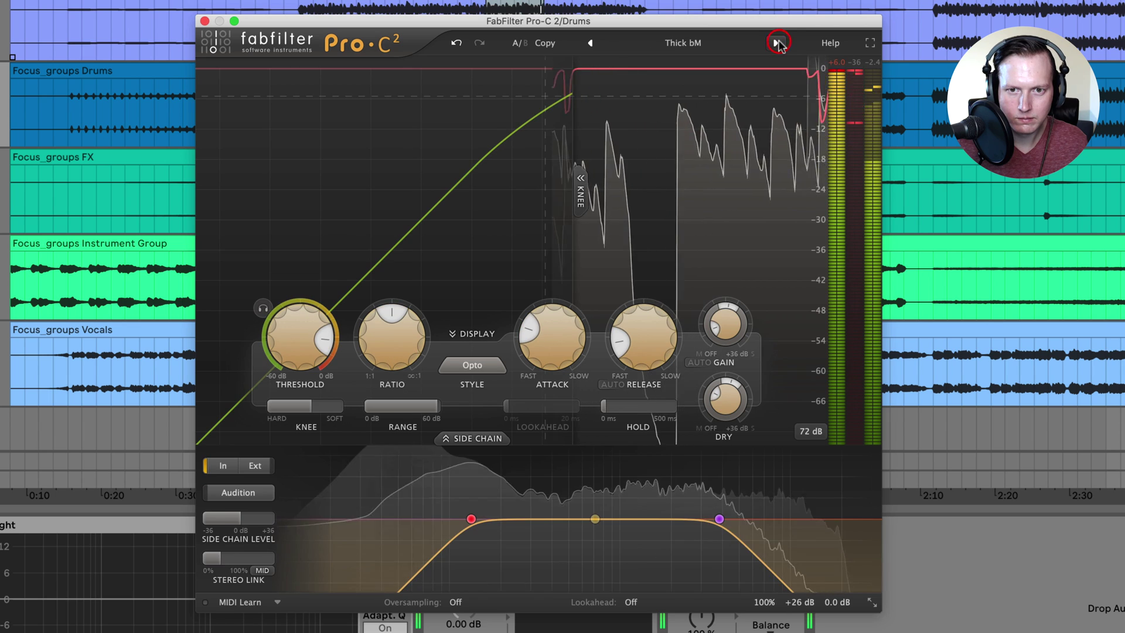